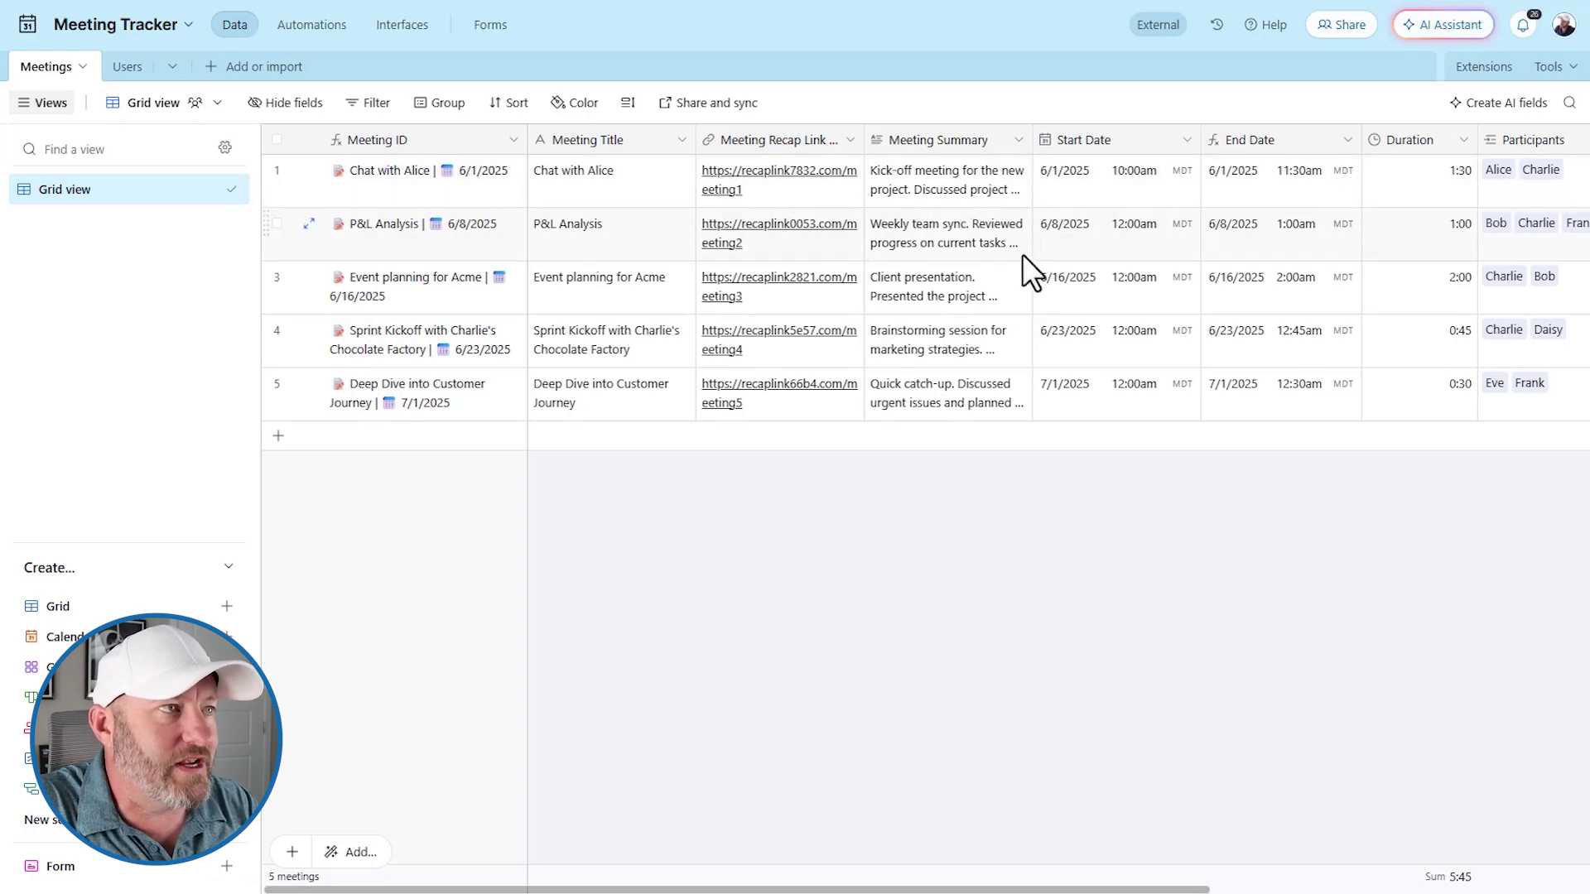
Step: Check that the Participants field links to the Users table, then switch to the Users table
scroll(1141, 251, "right", 6)
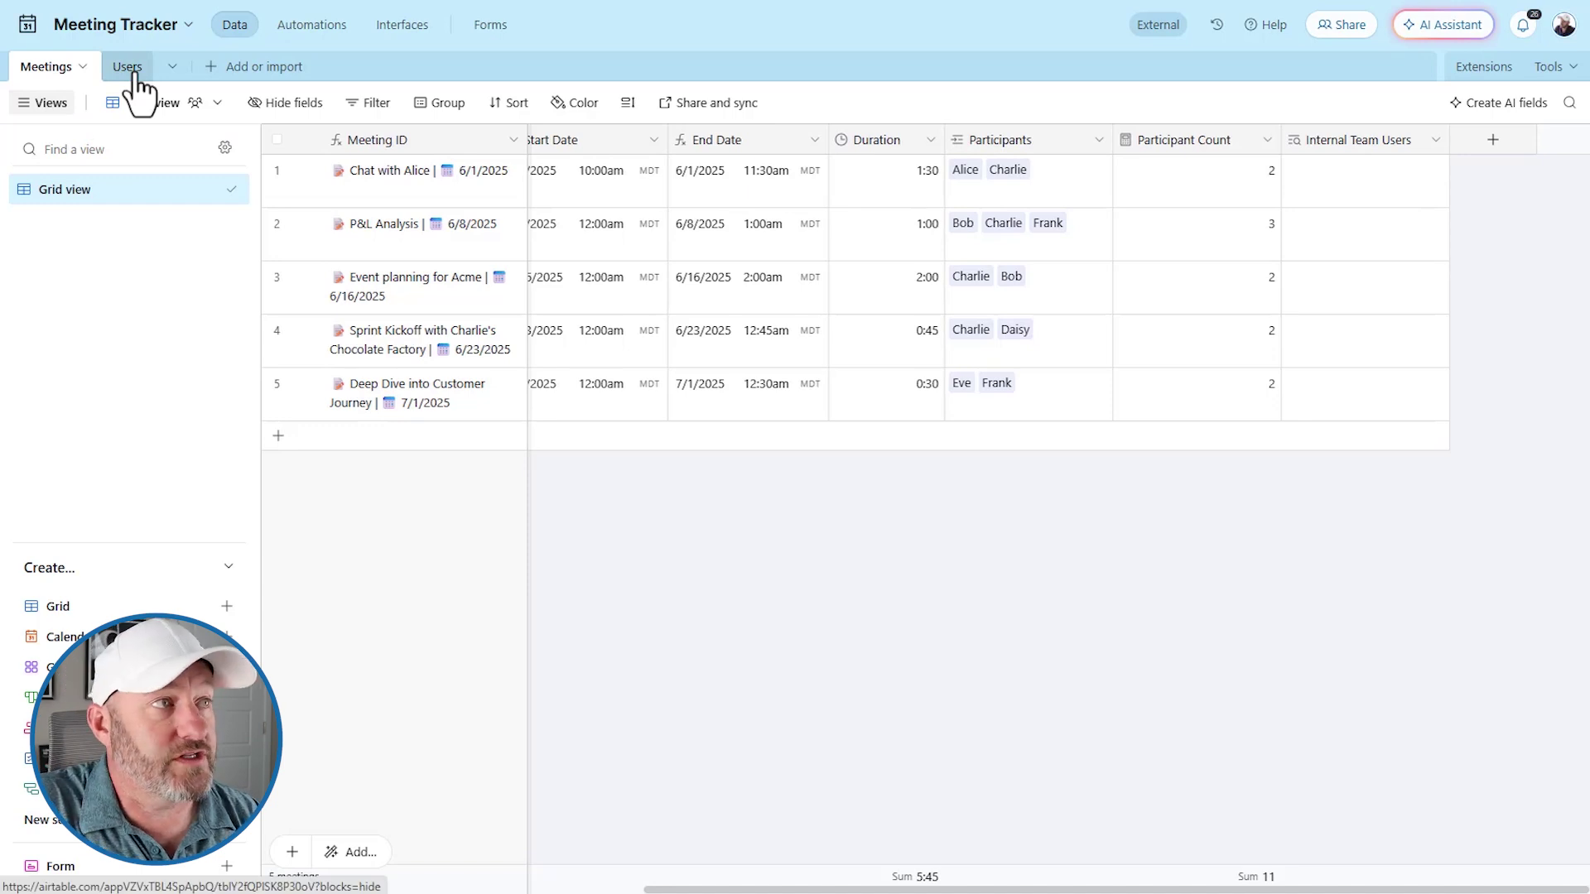
left_click(995, 138)
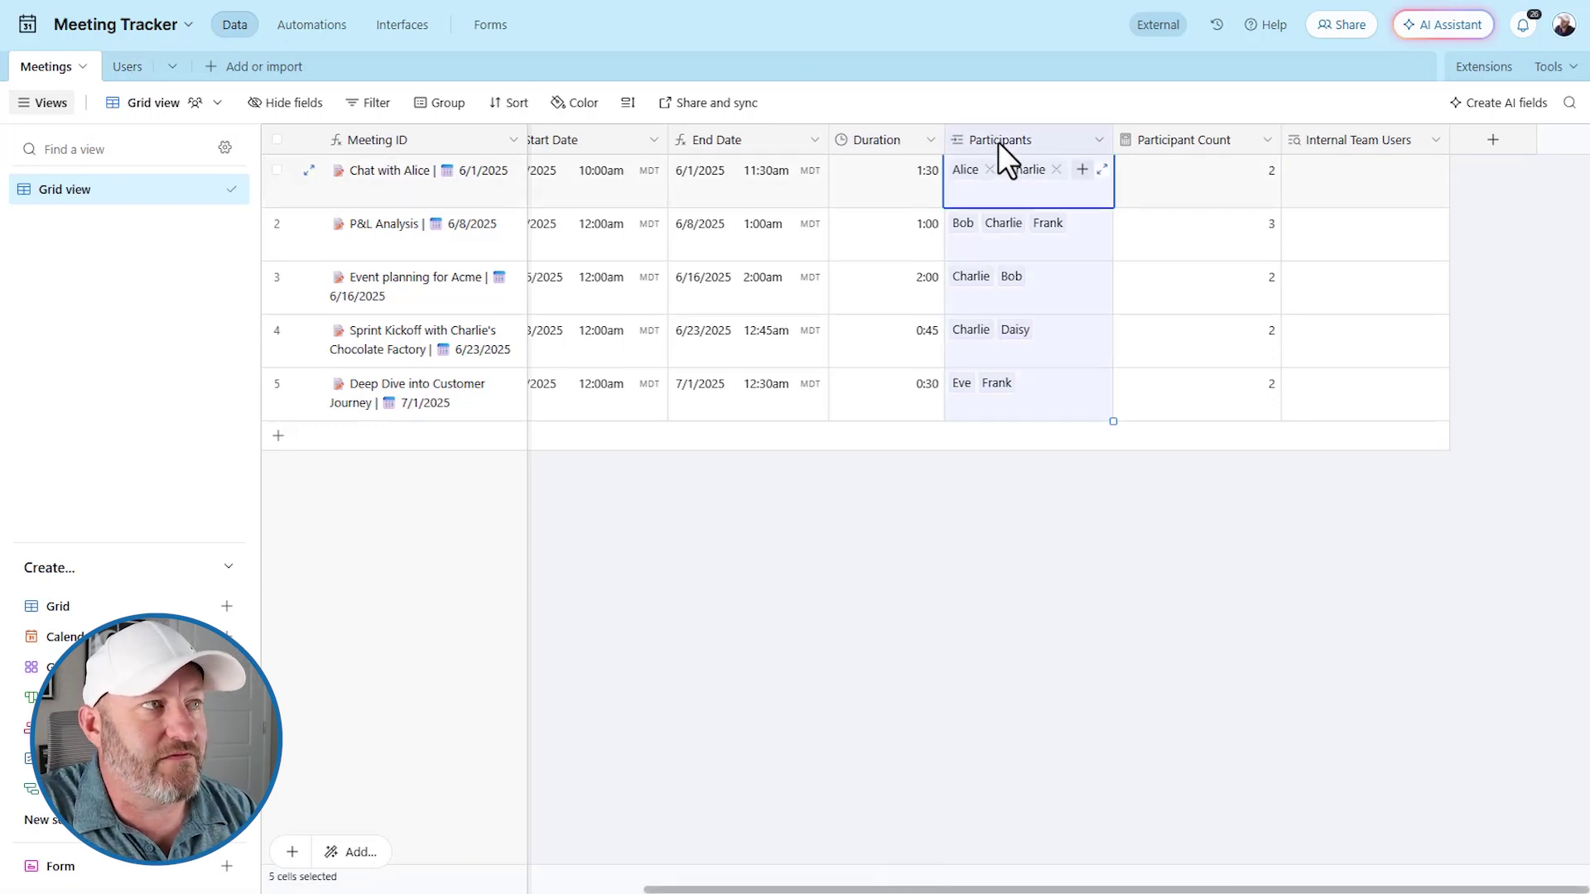
double_click(997, 142)
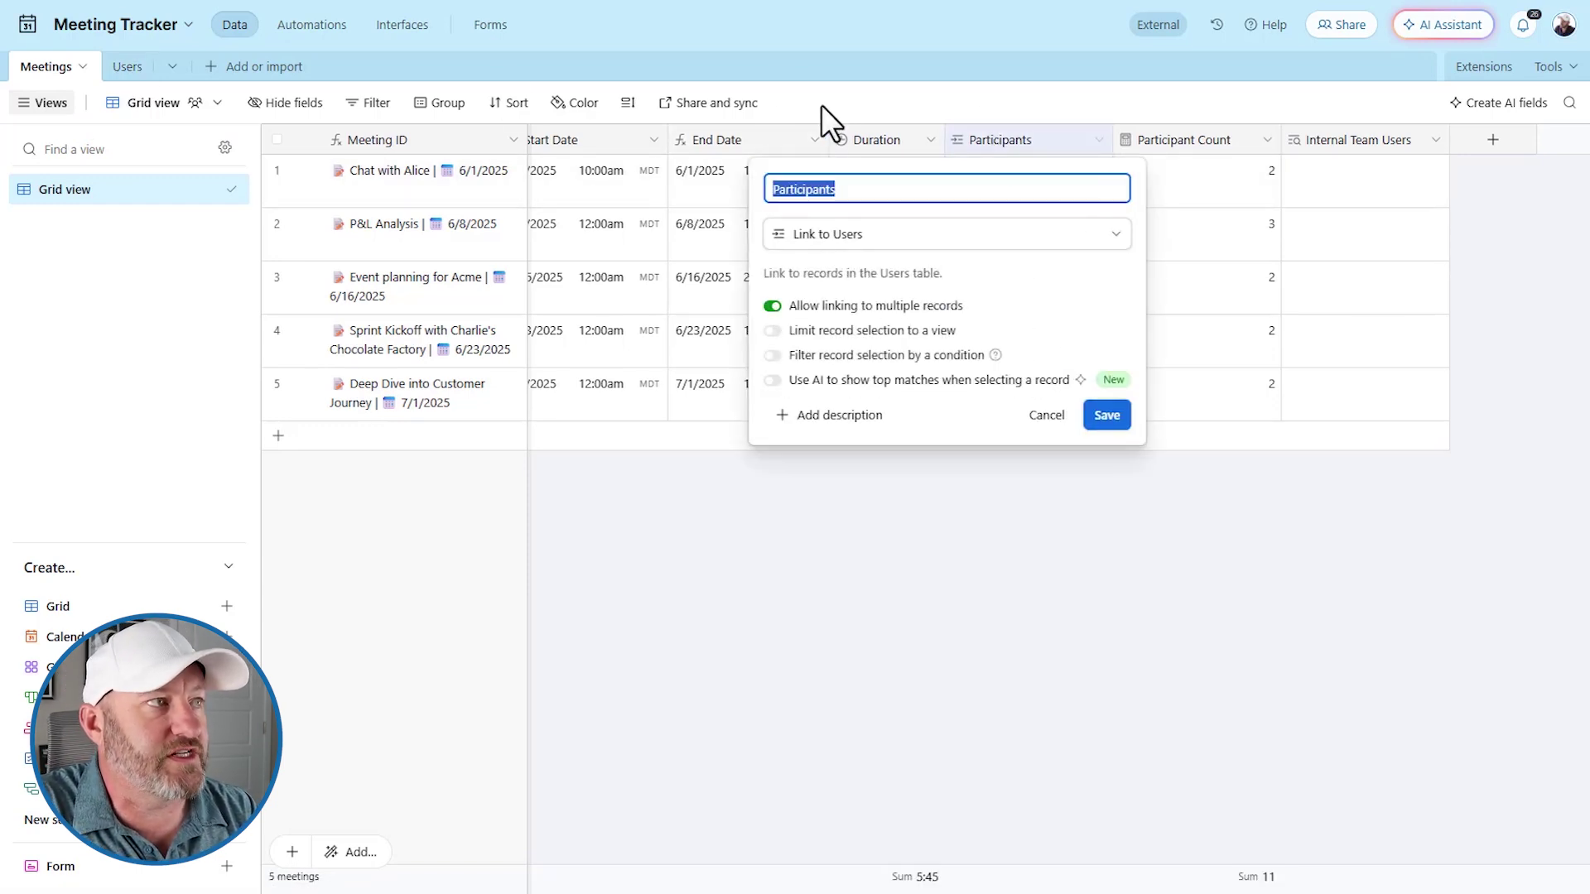
key("Escape")
left_click(122, 73)
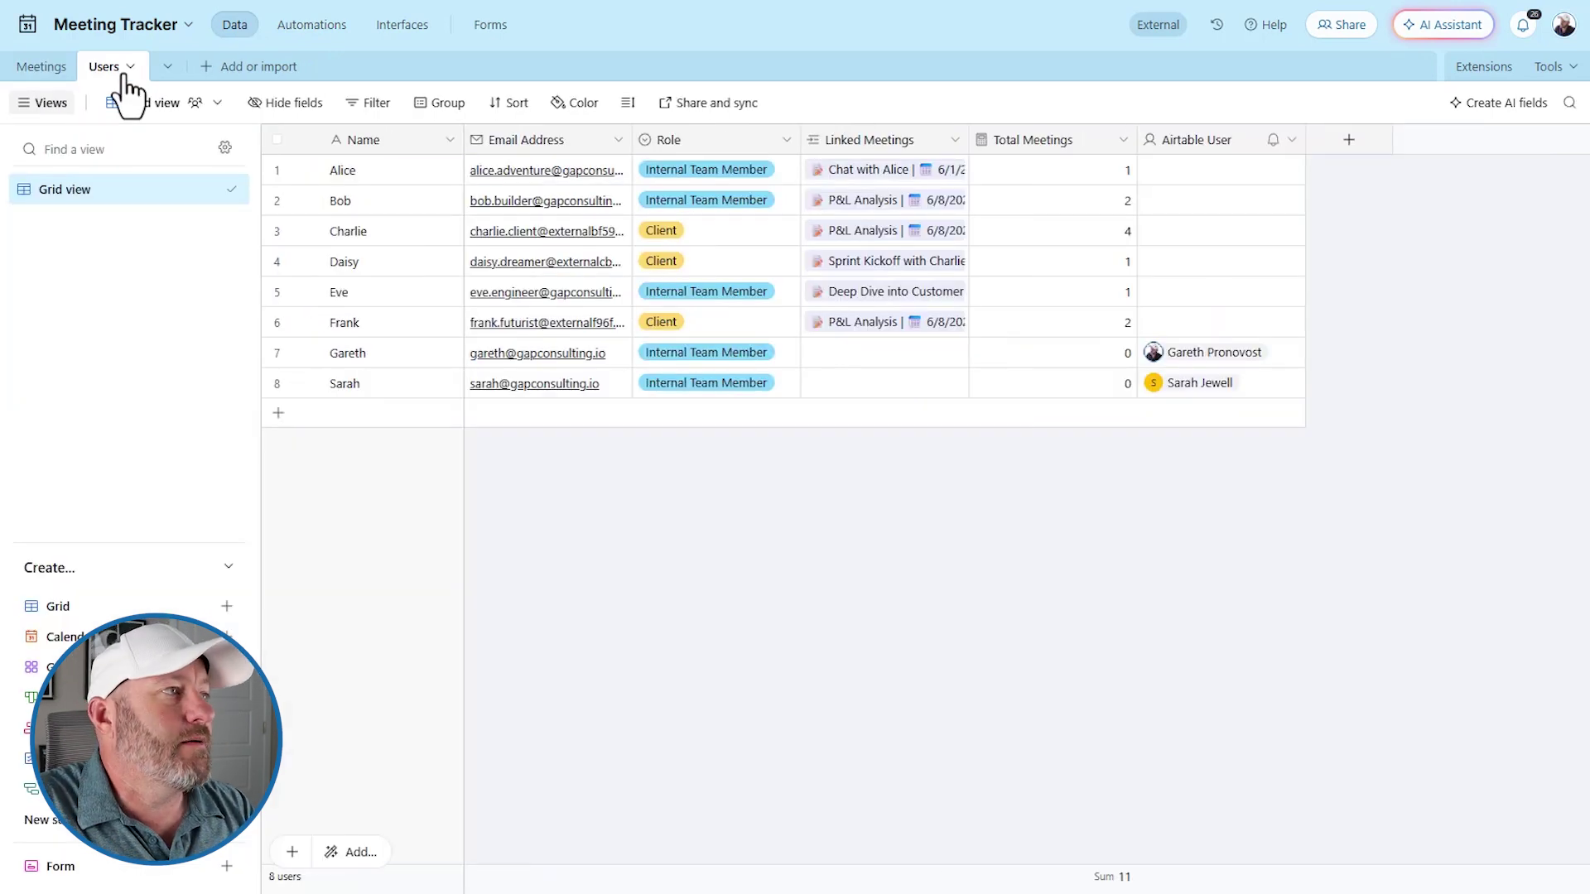
Step: Group the Users table by the Role field
right_click(733, 147)
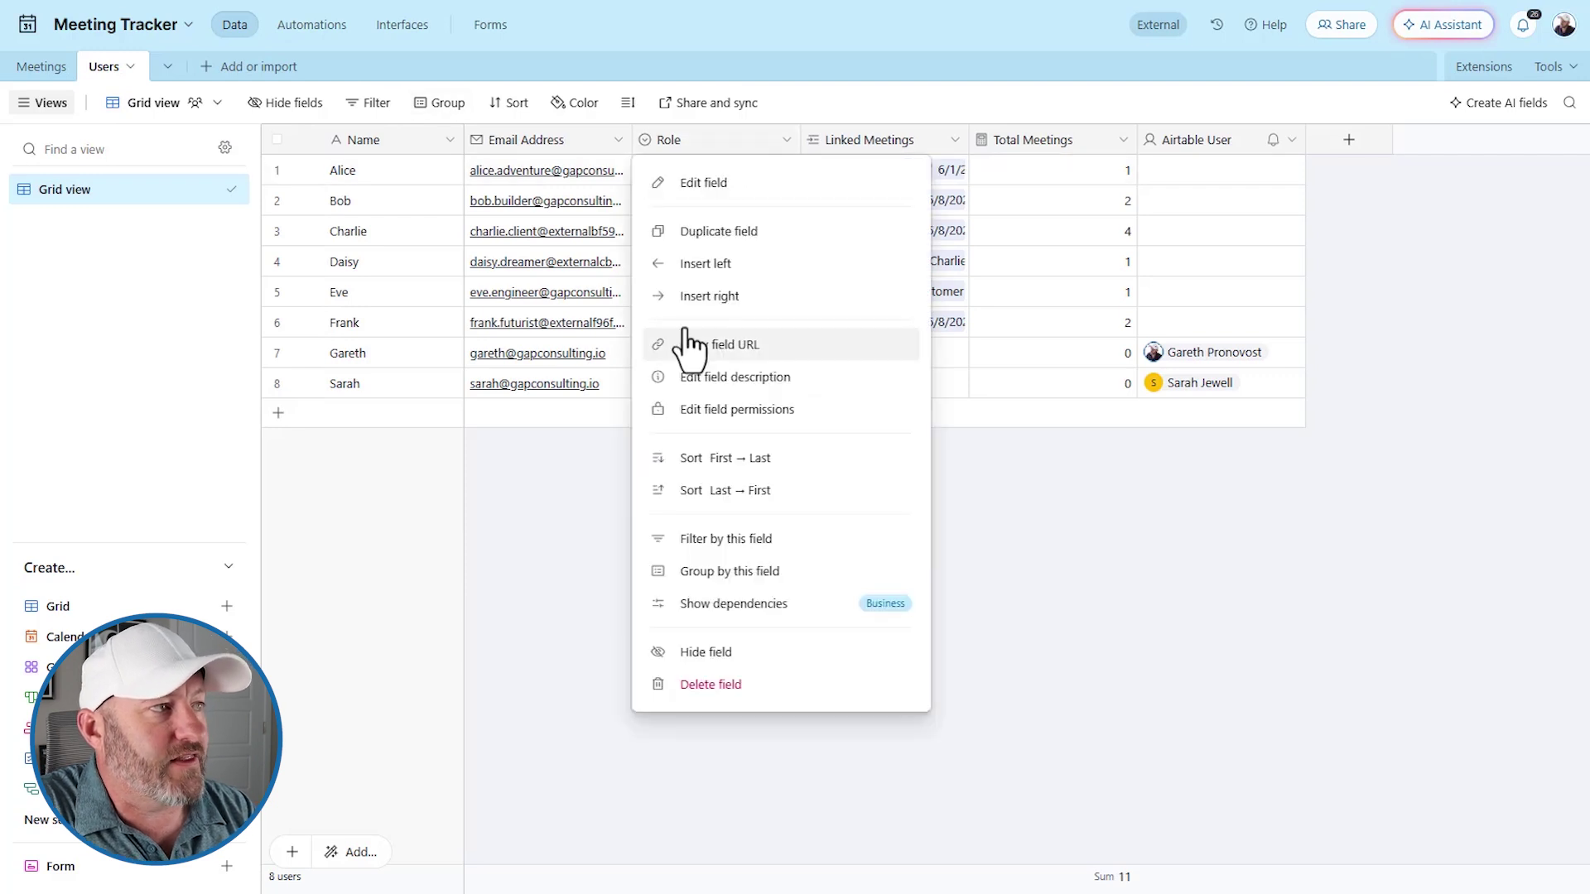
left_click(720, 571)
left_click(1175, 641)
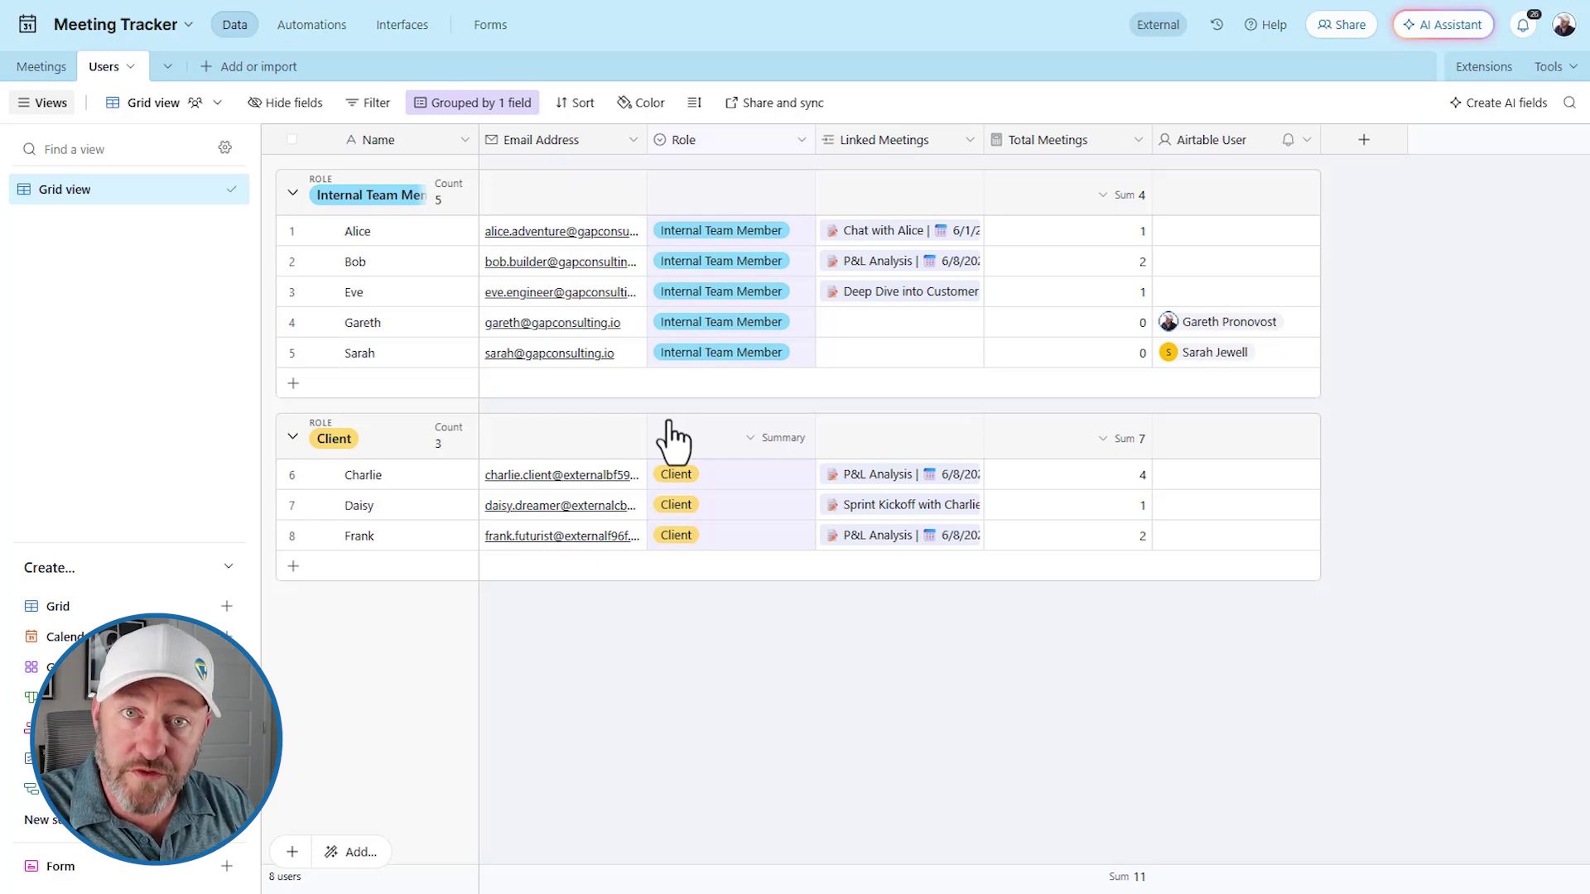
Step: Copy a Client role and paste it over three Internal Team Member Role cells
left_click(685, 300)
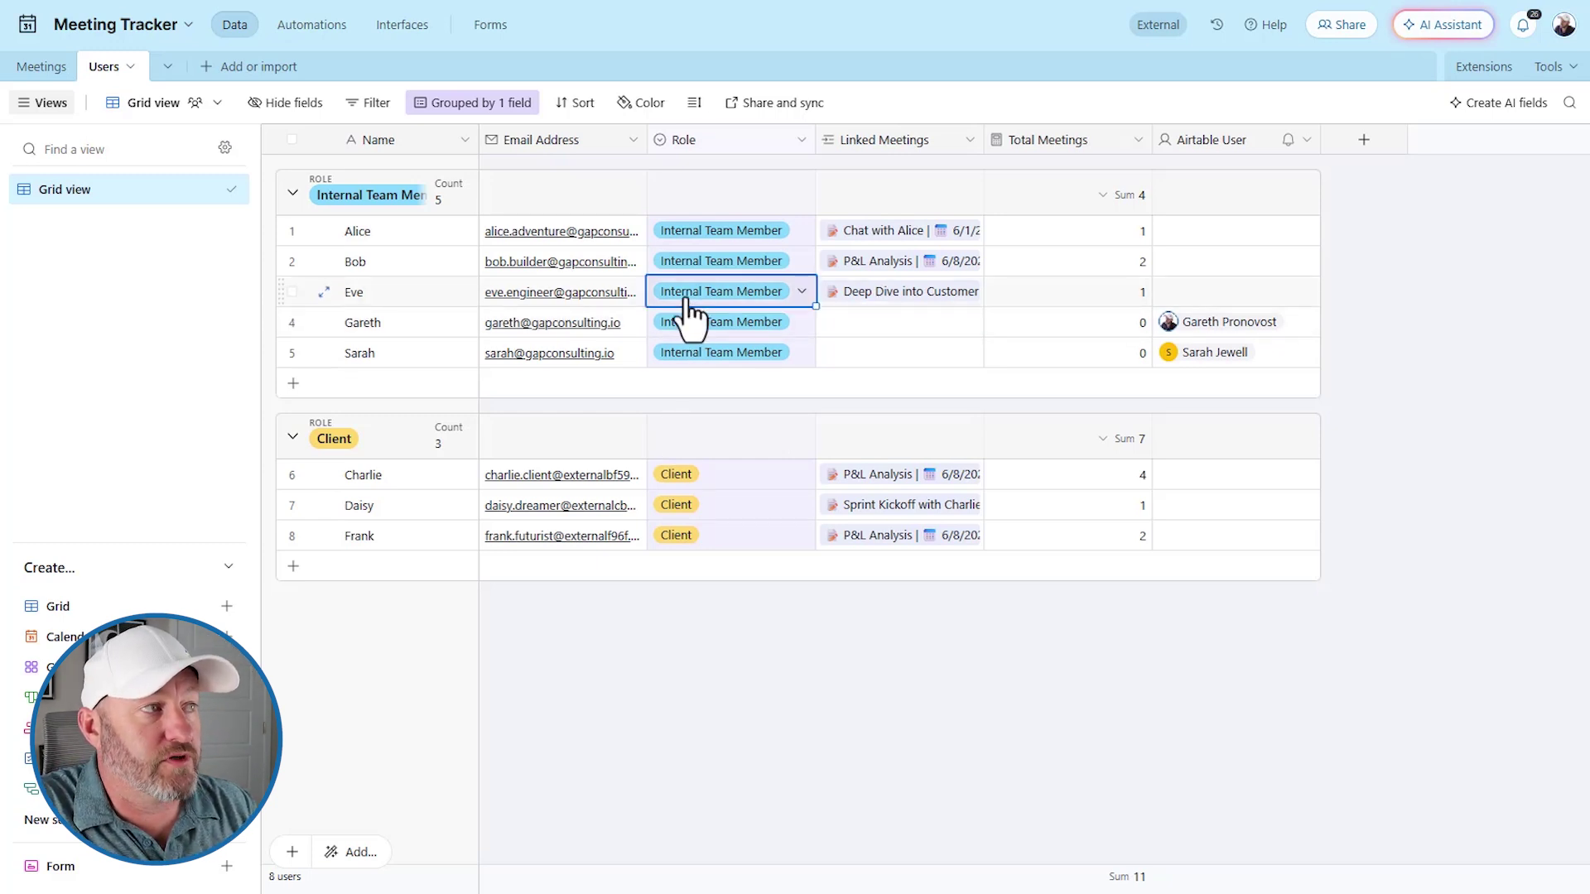
left_click(726, 479)
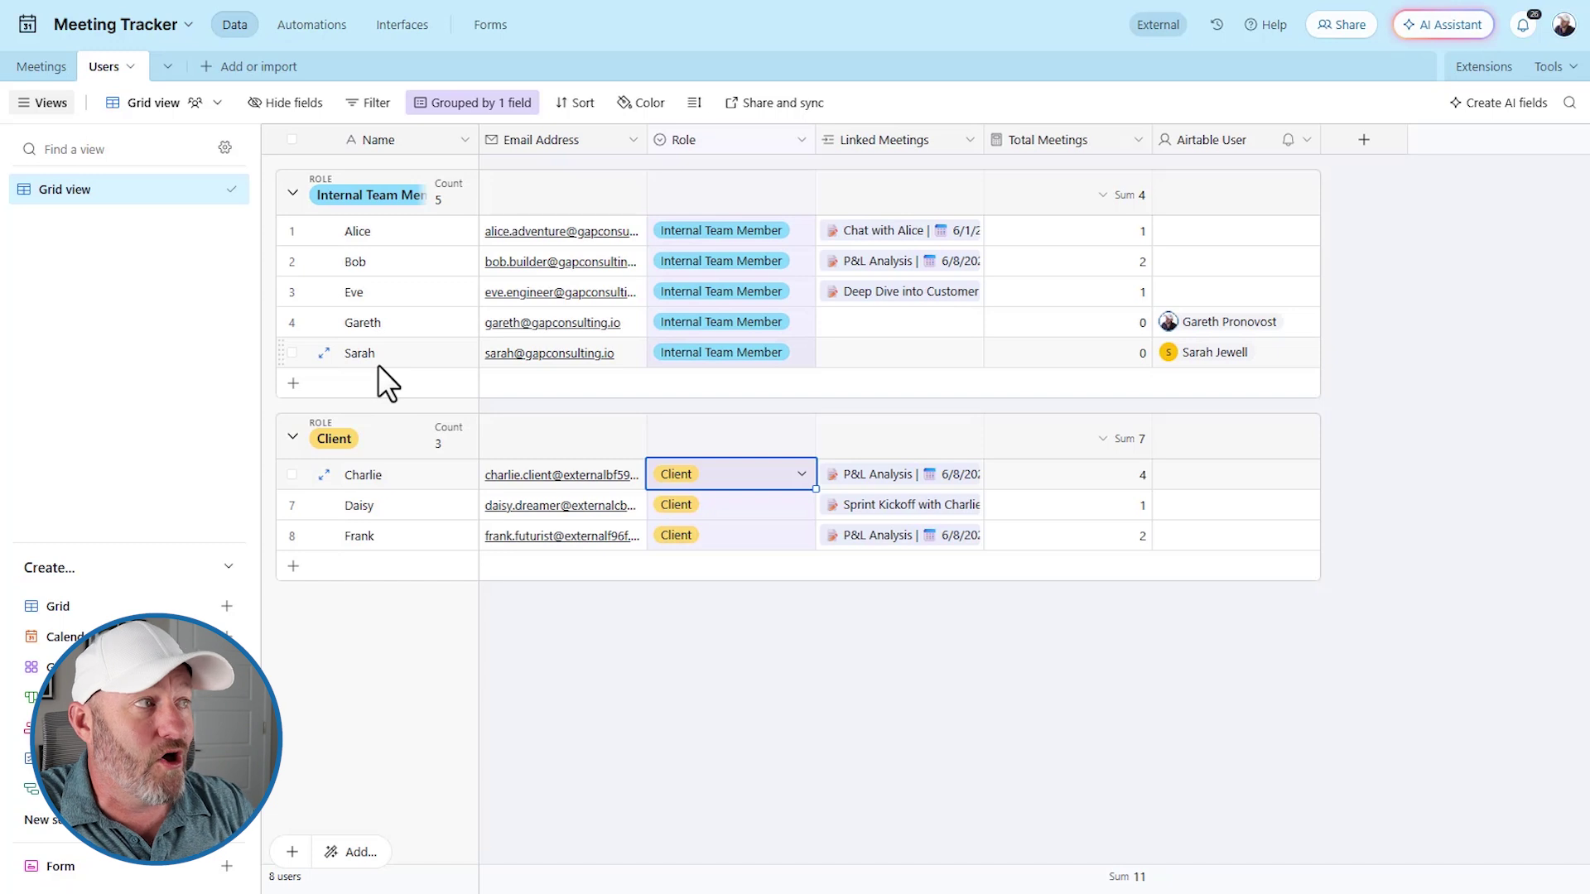
left_click_drag(813, 231, 777, 294)
key("ctrl+v")
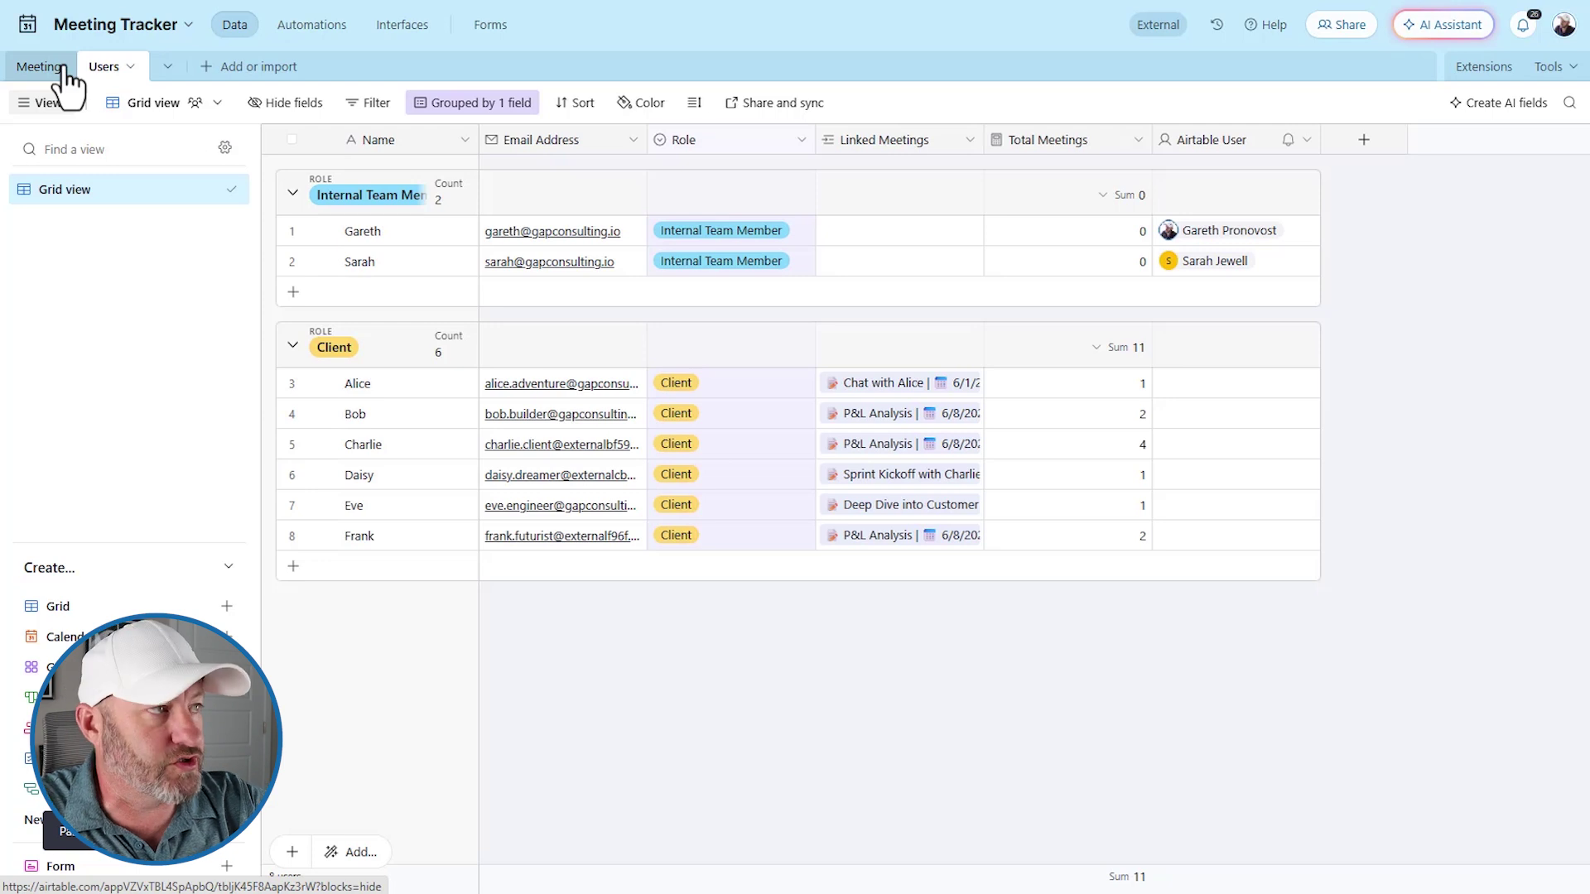
Step: Inspect the Airtable User field settings for the internal team members without changing them
left_click(826, 232)
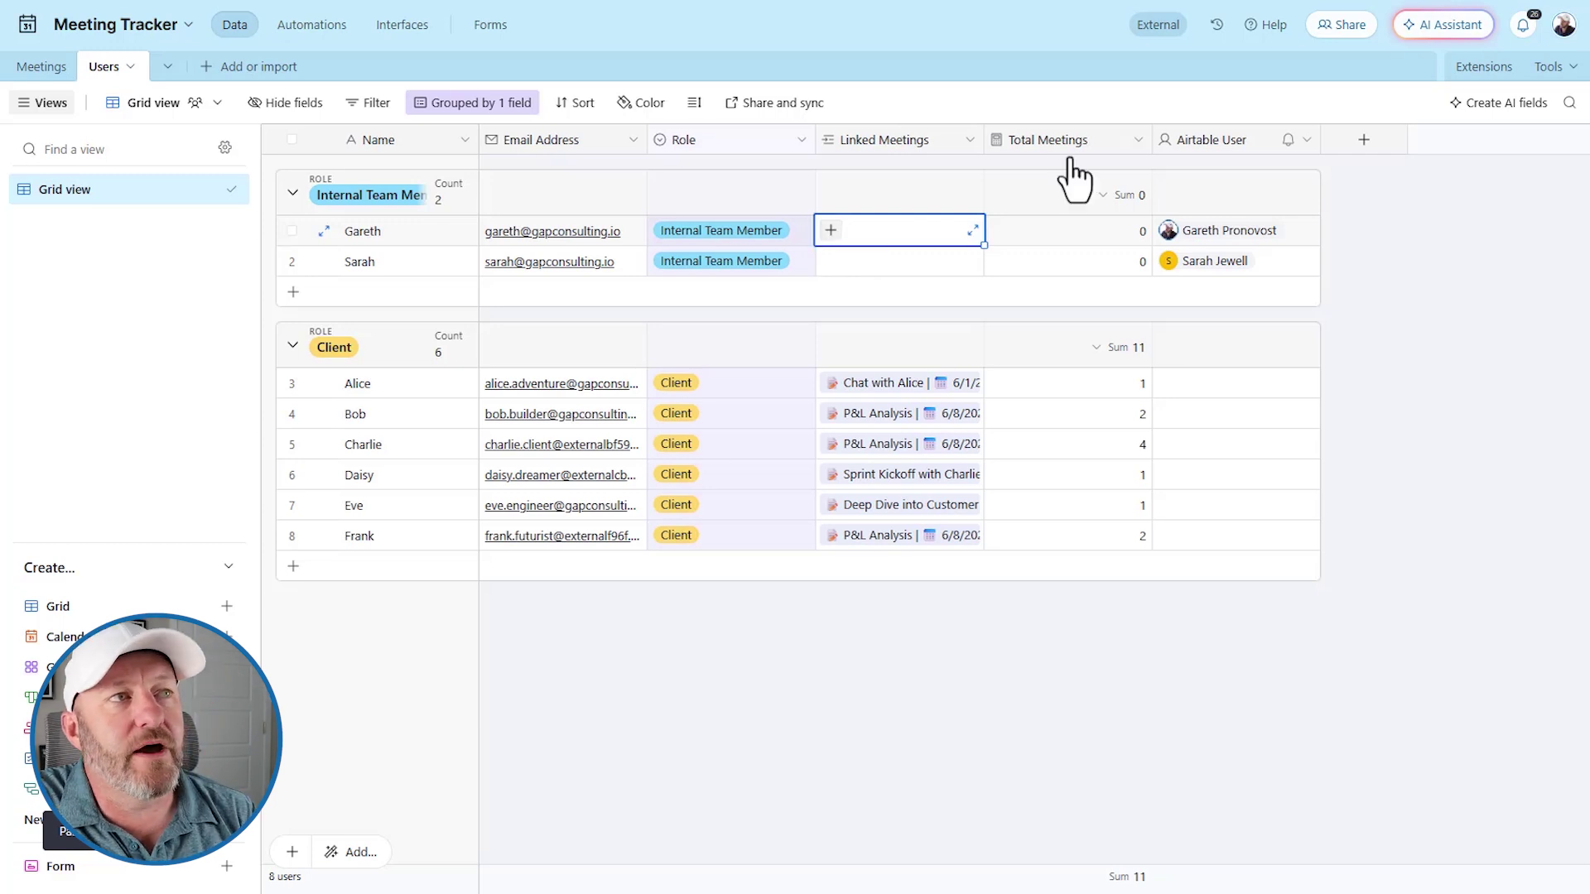
left_click(1230, 231)
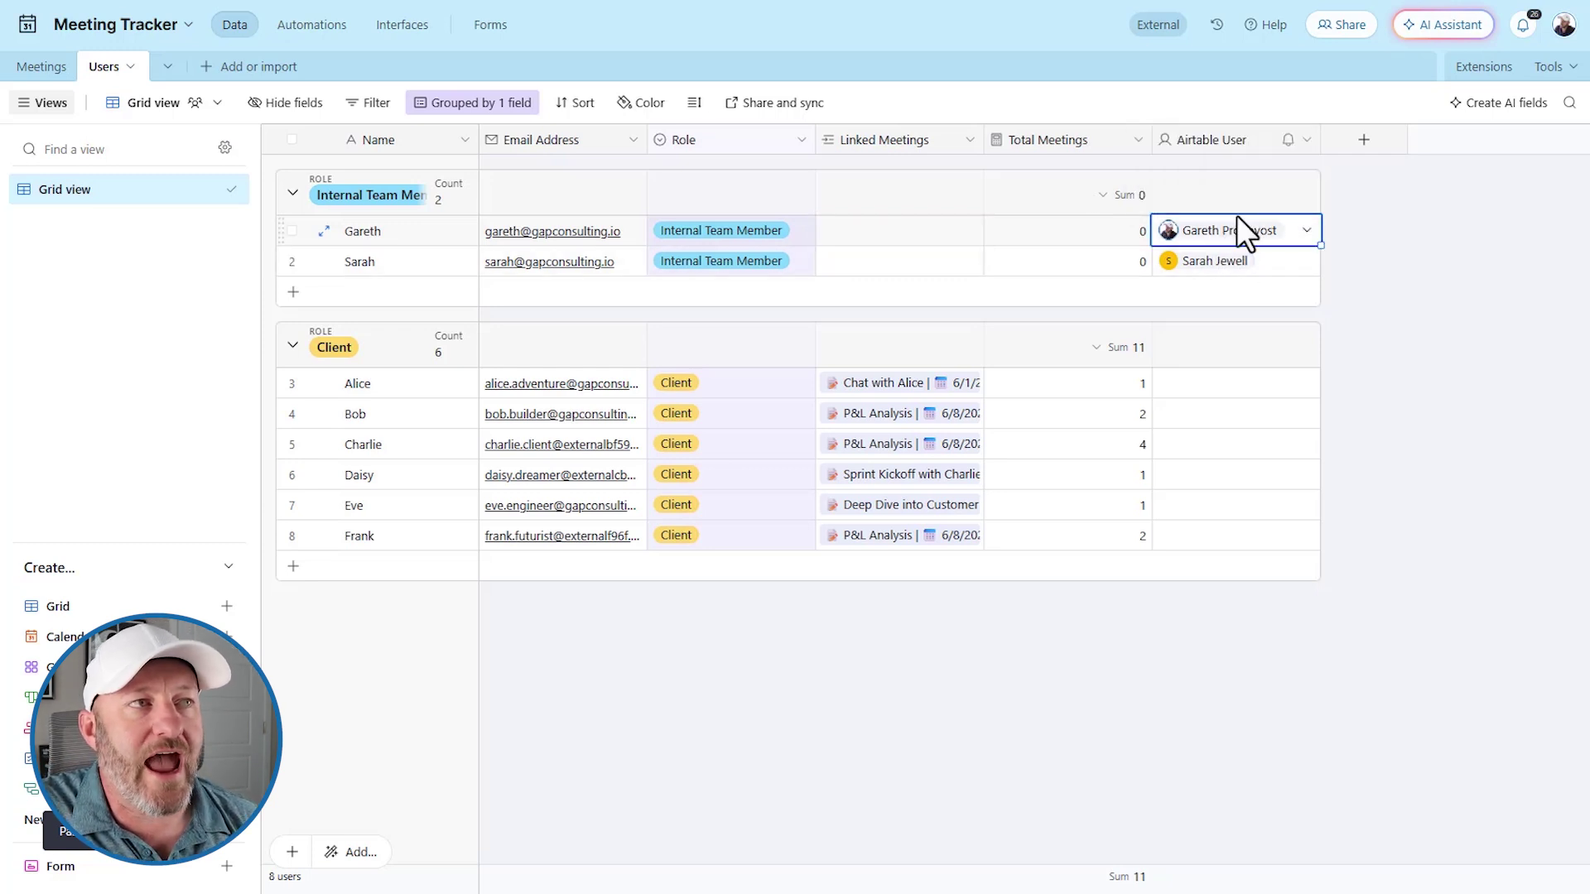
double_click(1213, 140)
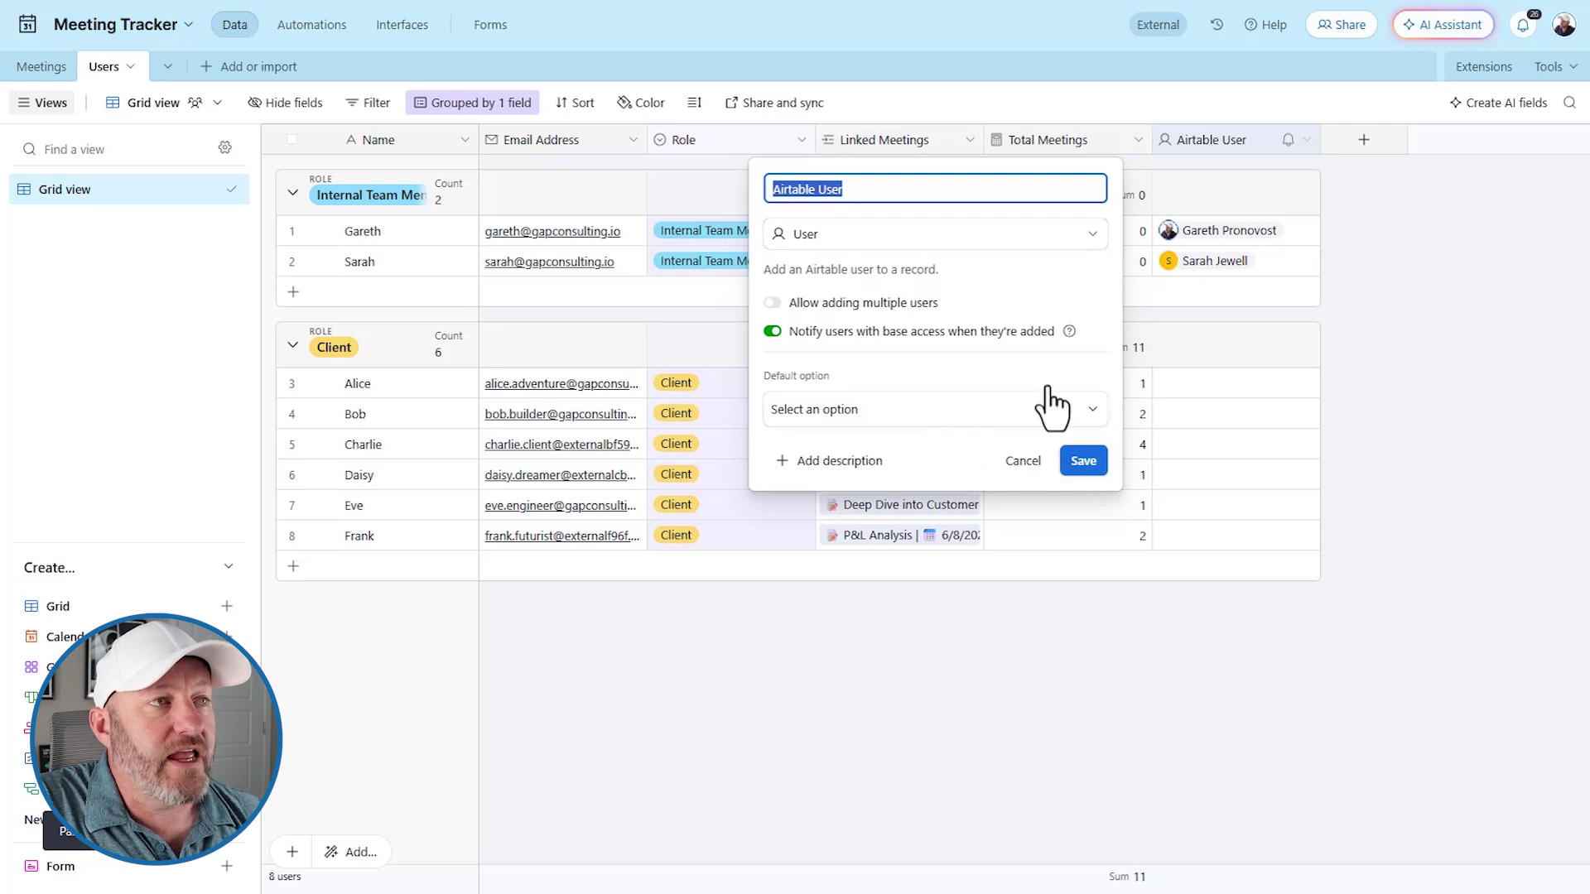
left_click(1363, 350)
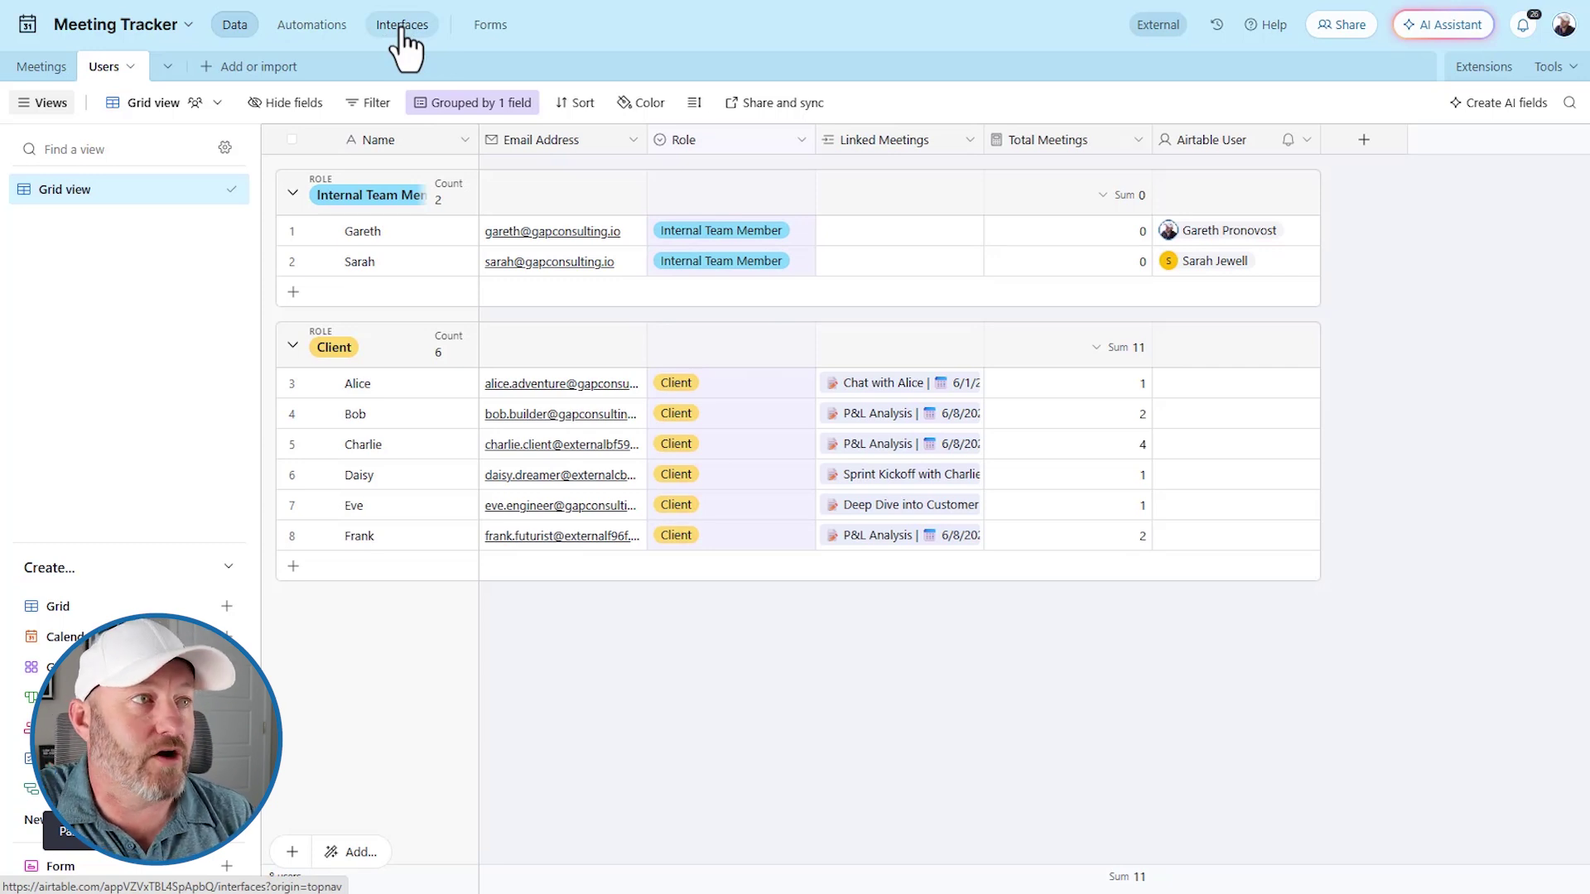
Step: Review both internal members' Airtable User cells, then return to the Meetings table
left_click(1281, 262)
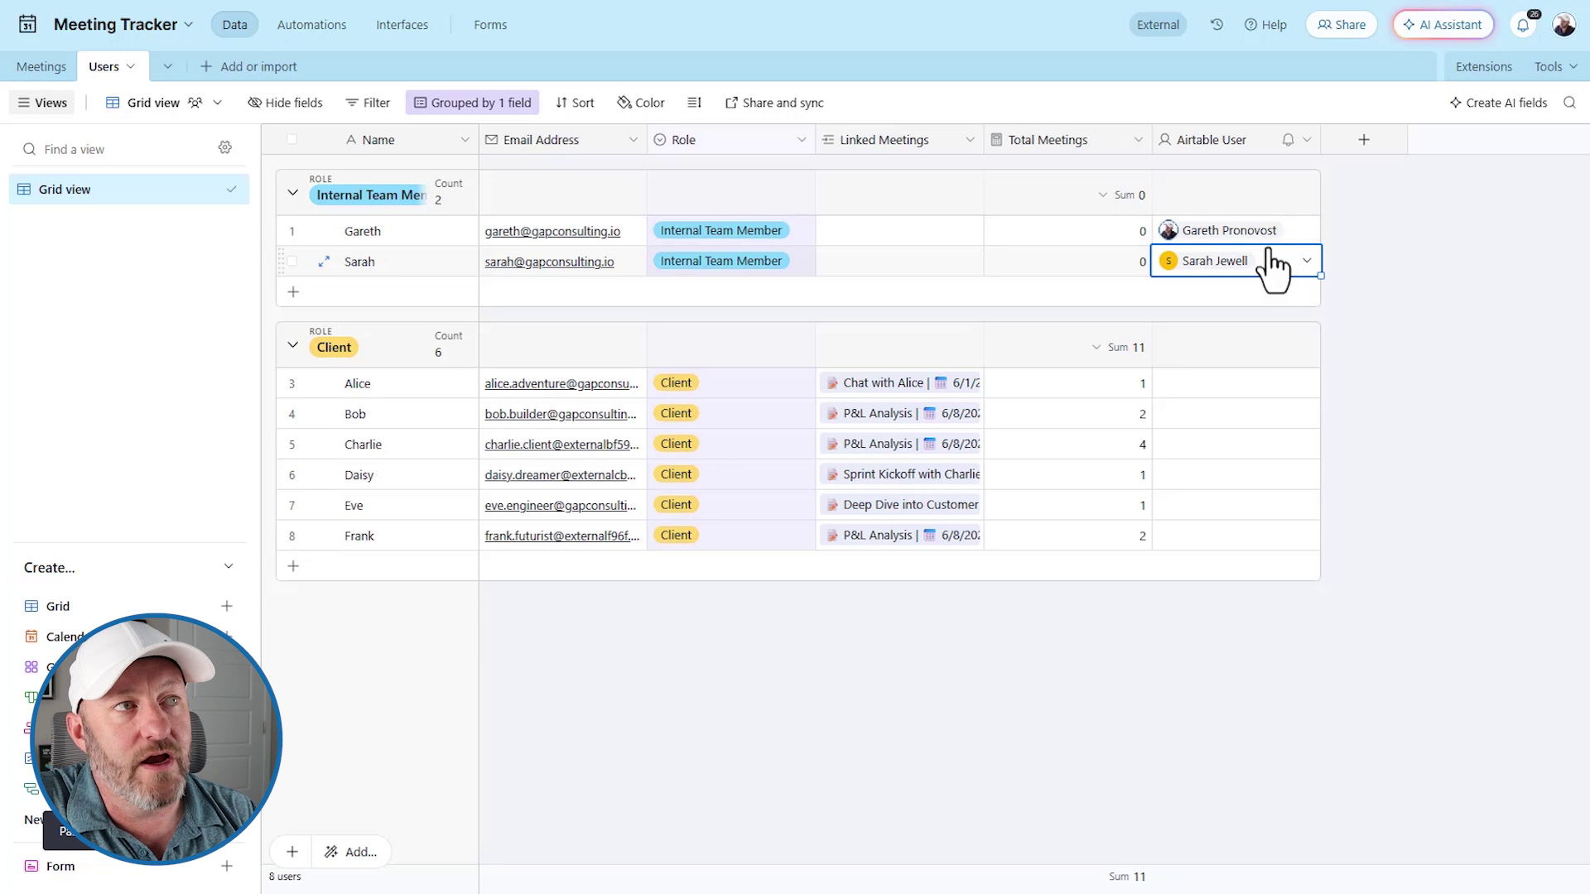
key("Up")
key("Down")
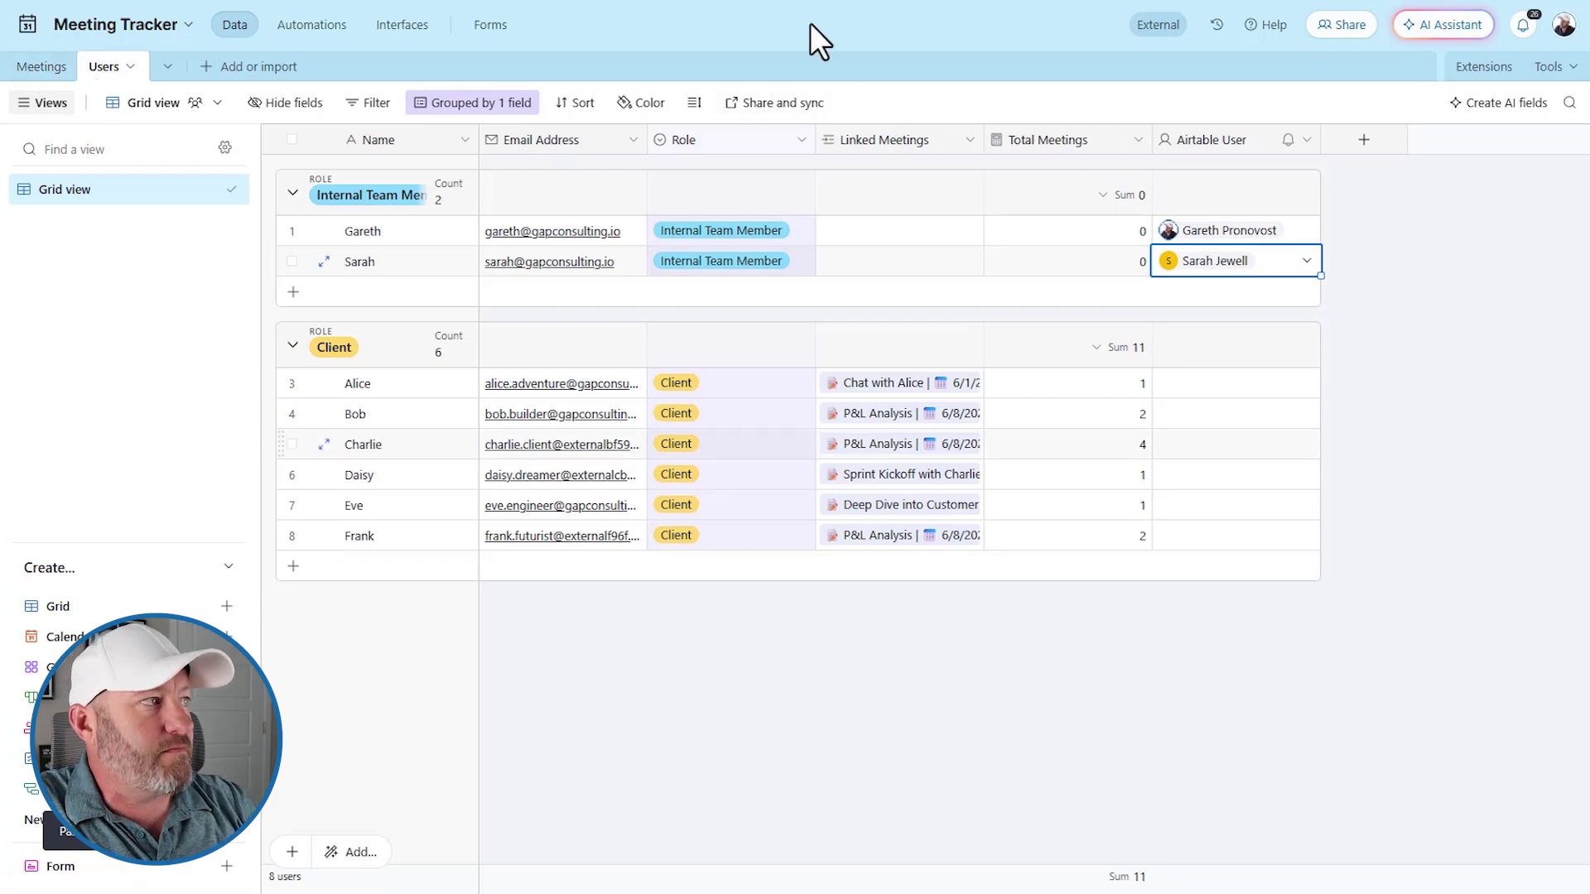
left_click(26, 68)
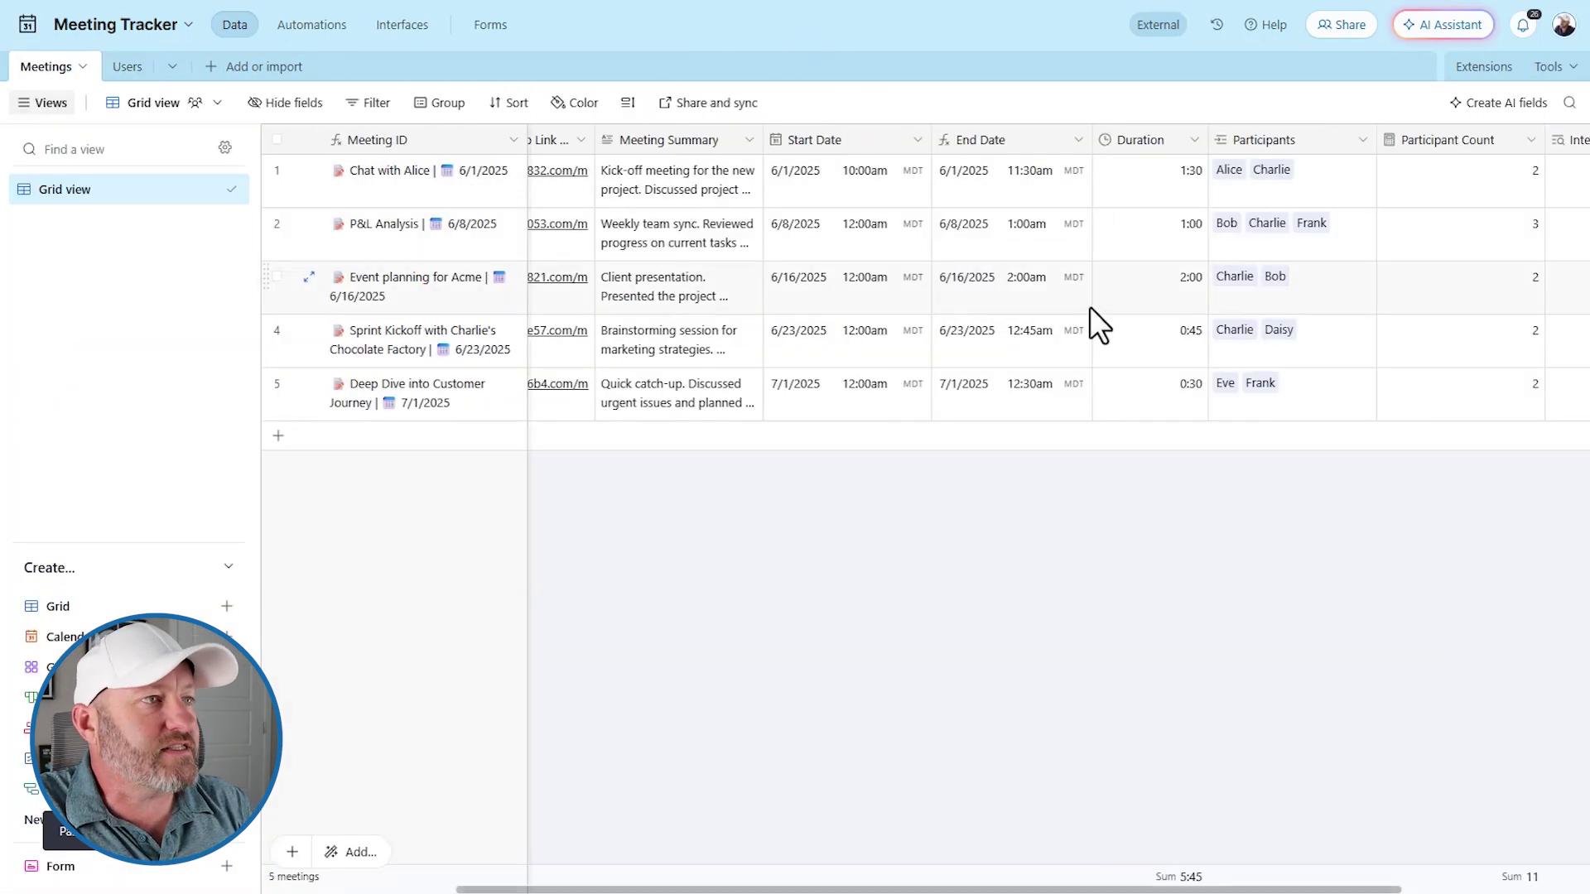
scroll(1085, 305, "right", 3)
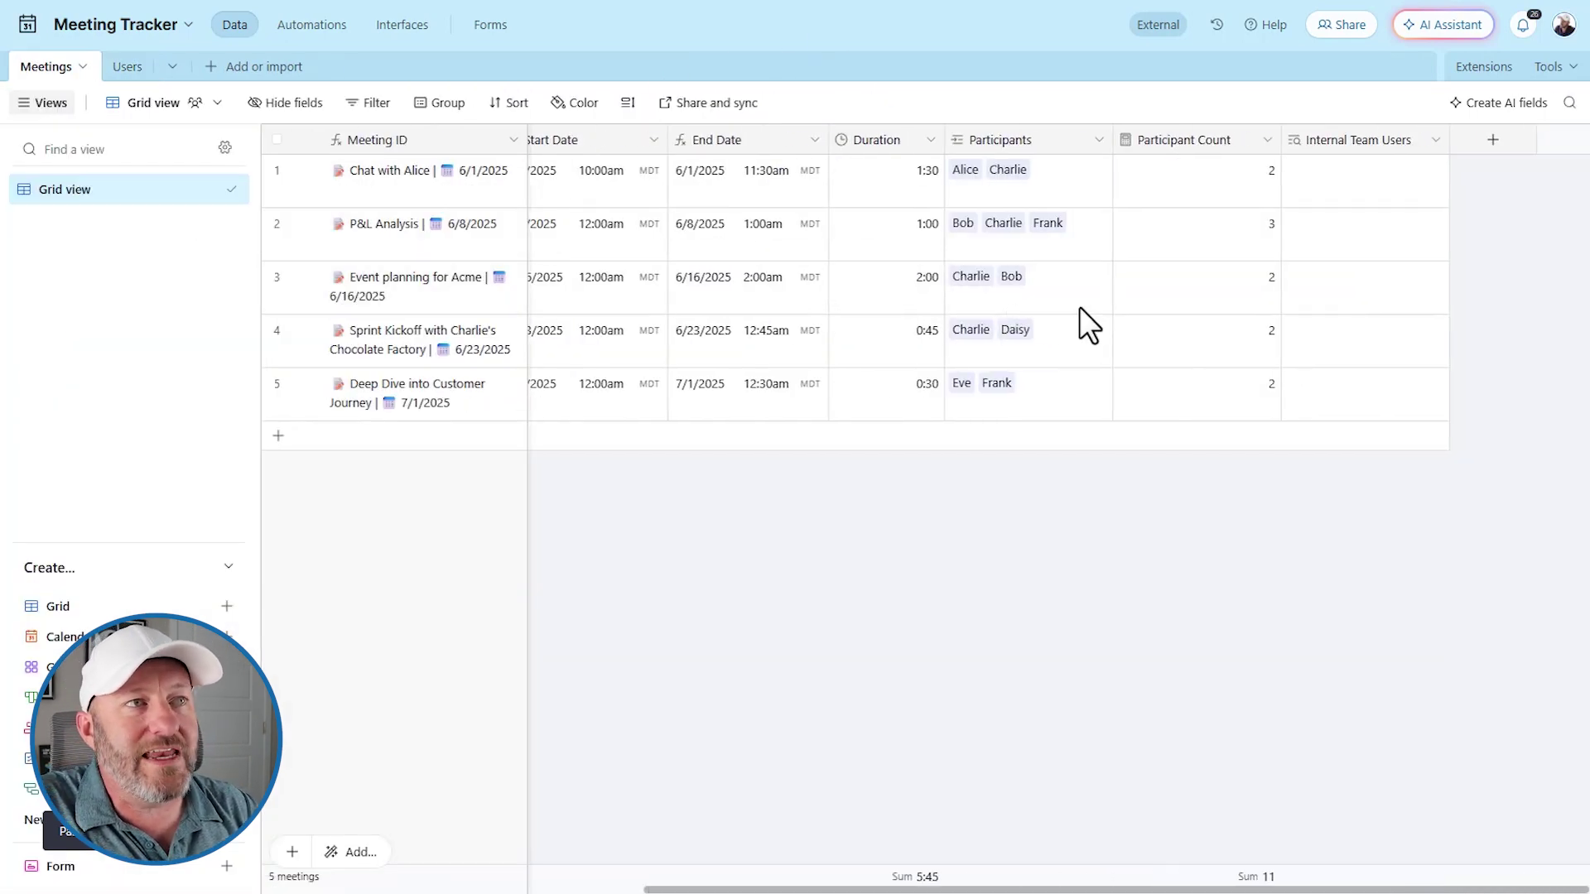
double_click(1344, 139)
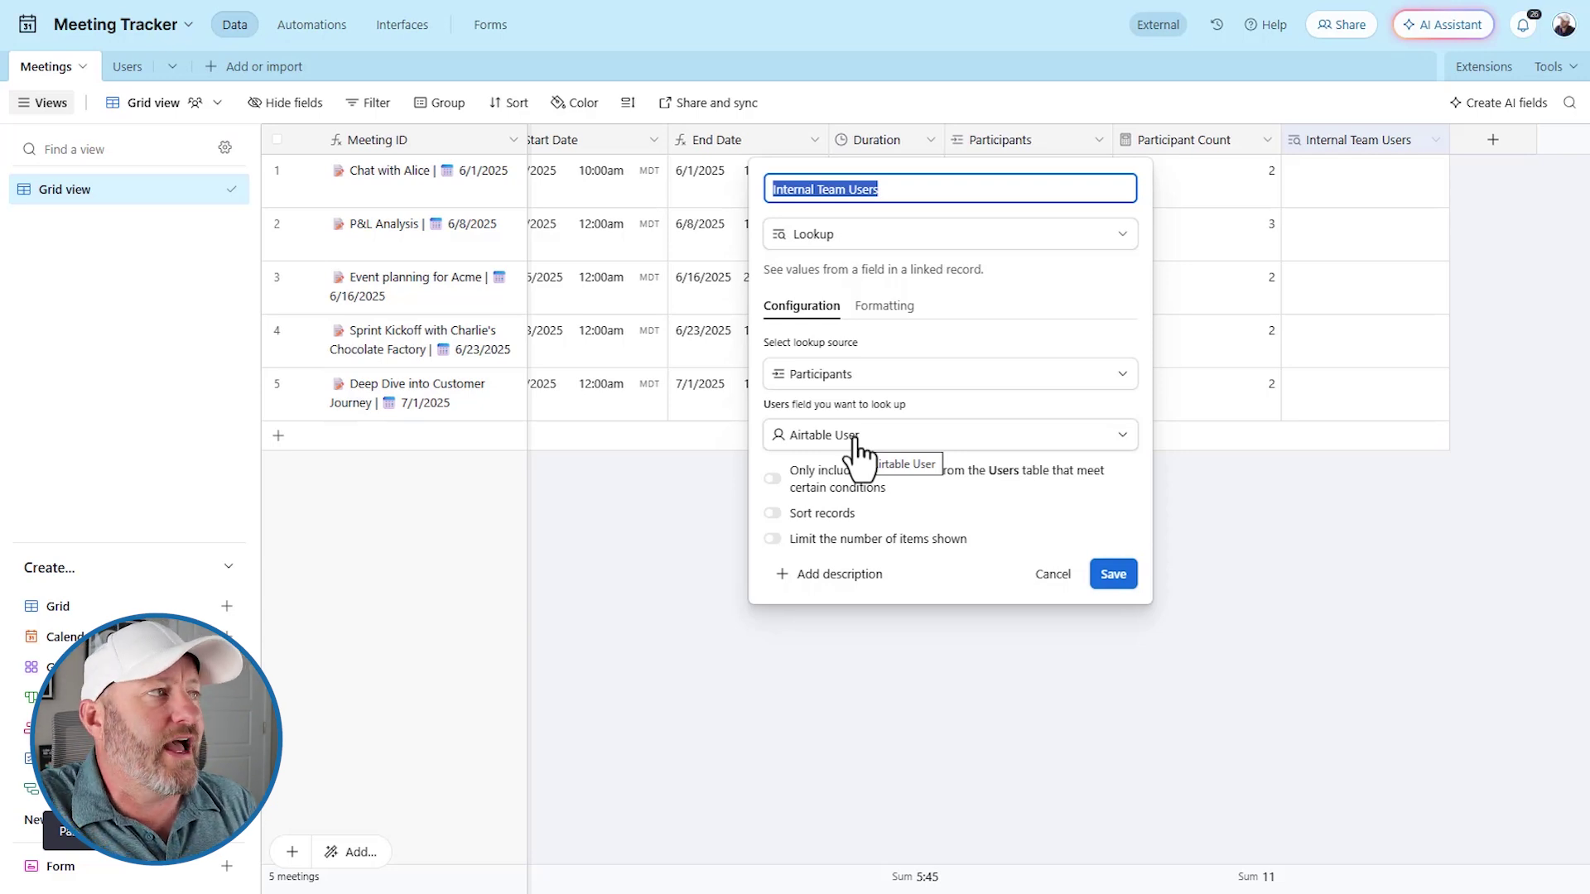
left_click(127, 66)
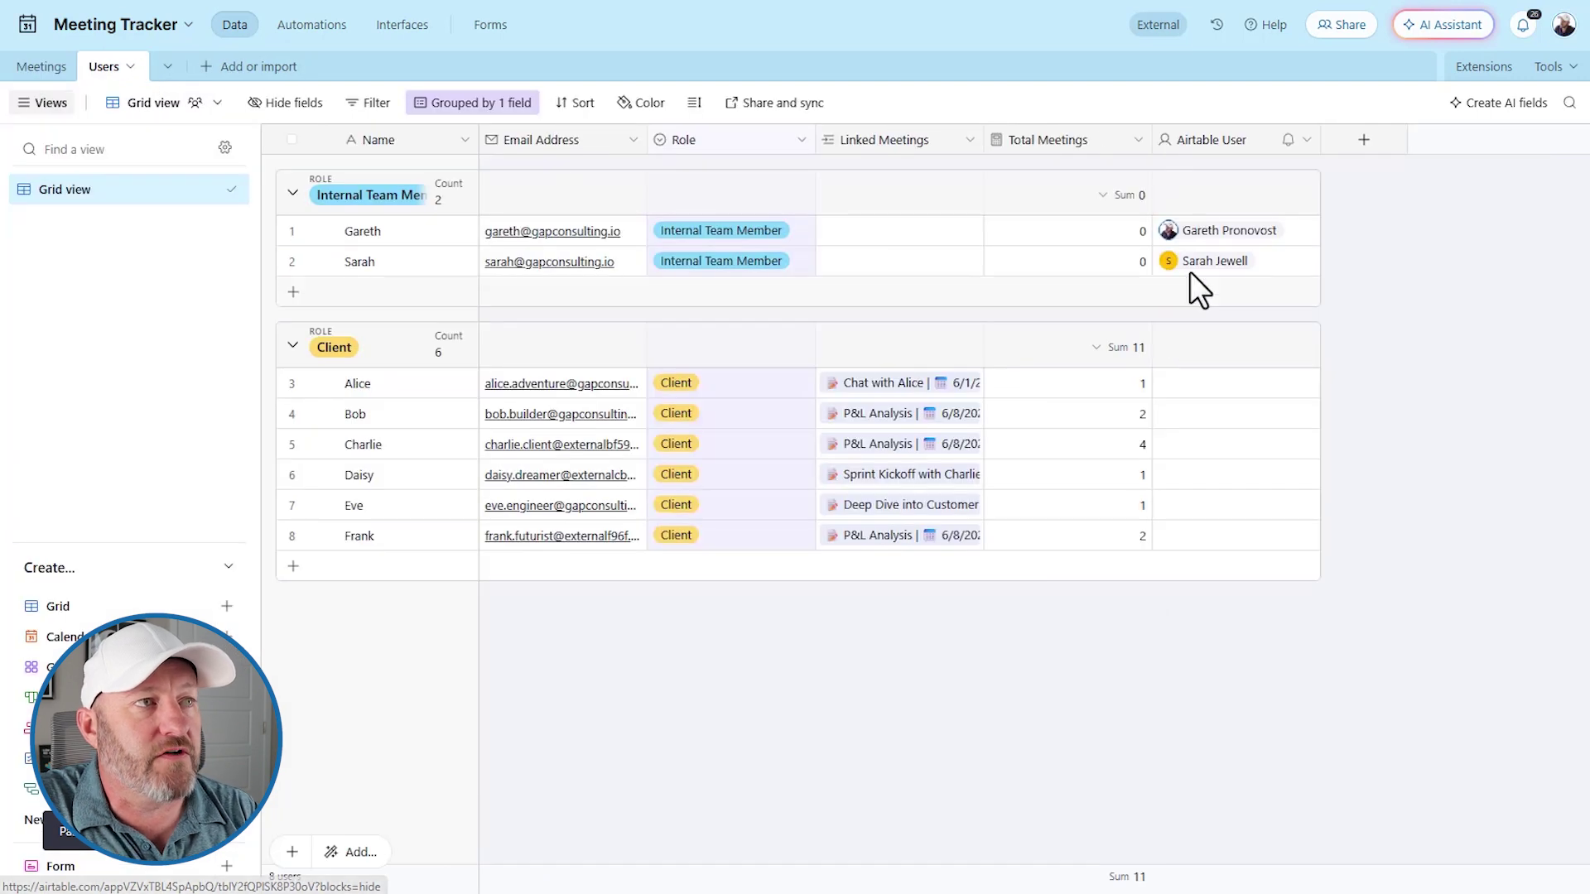
left_click(1207, 230)
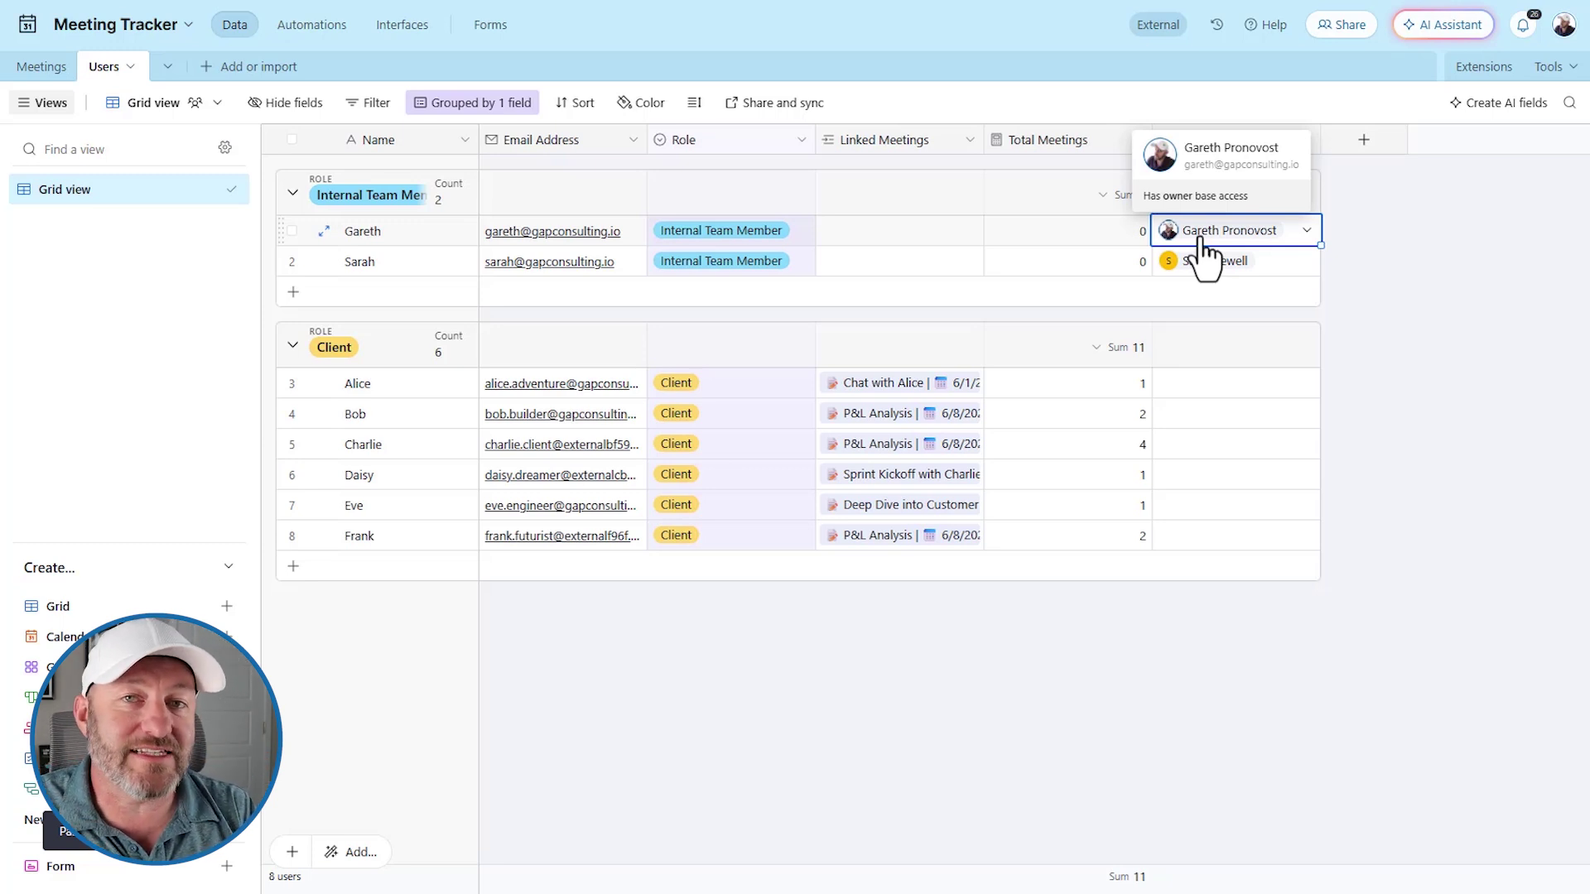
left_click(43, 73)
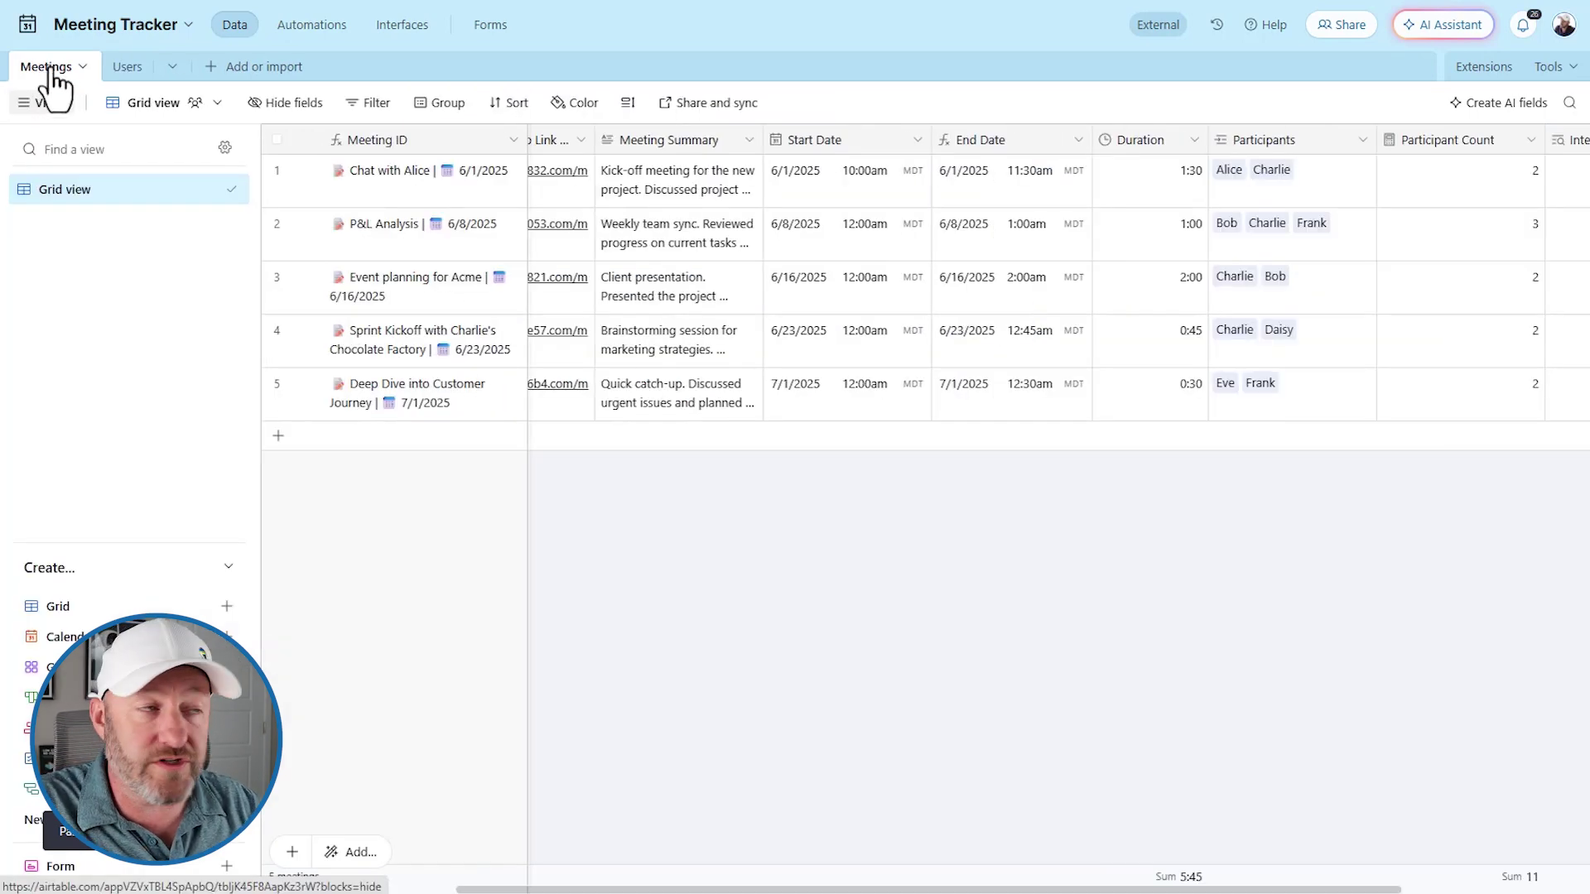
scroll(911, 356, "right", 3)
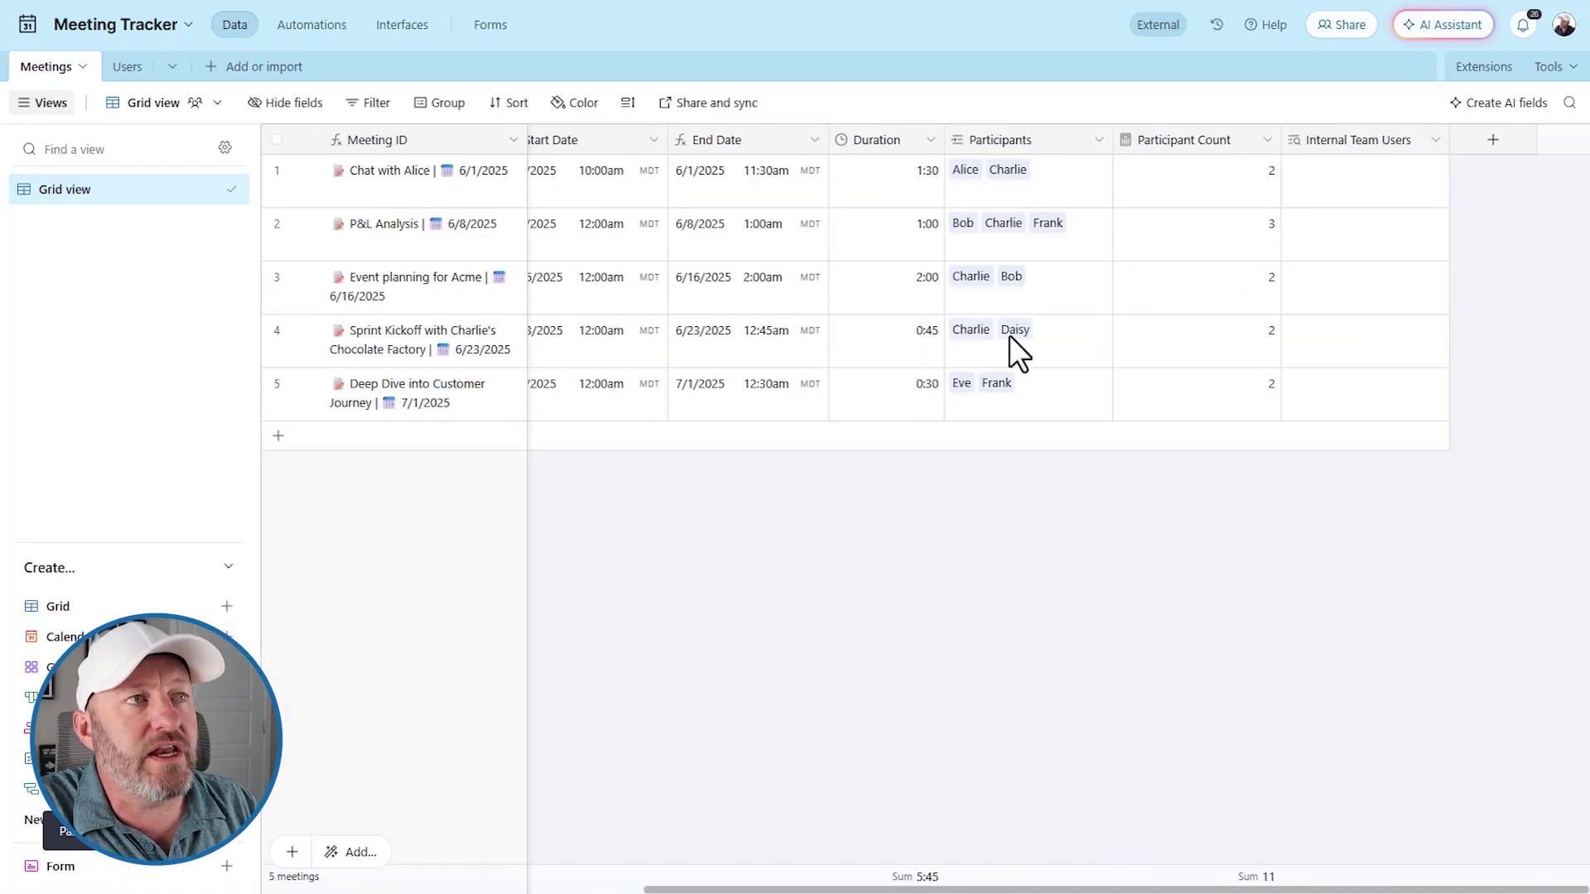
Step: Add both internal team members to the first meeting's Participants
double_click(1374, 141)
left_click(1380, 513)
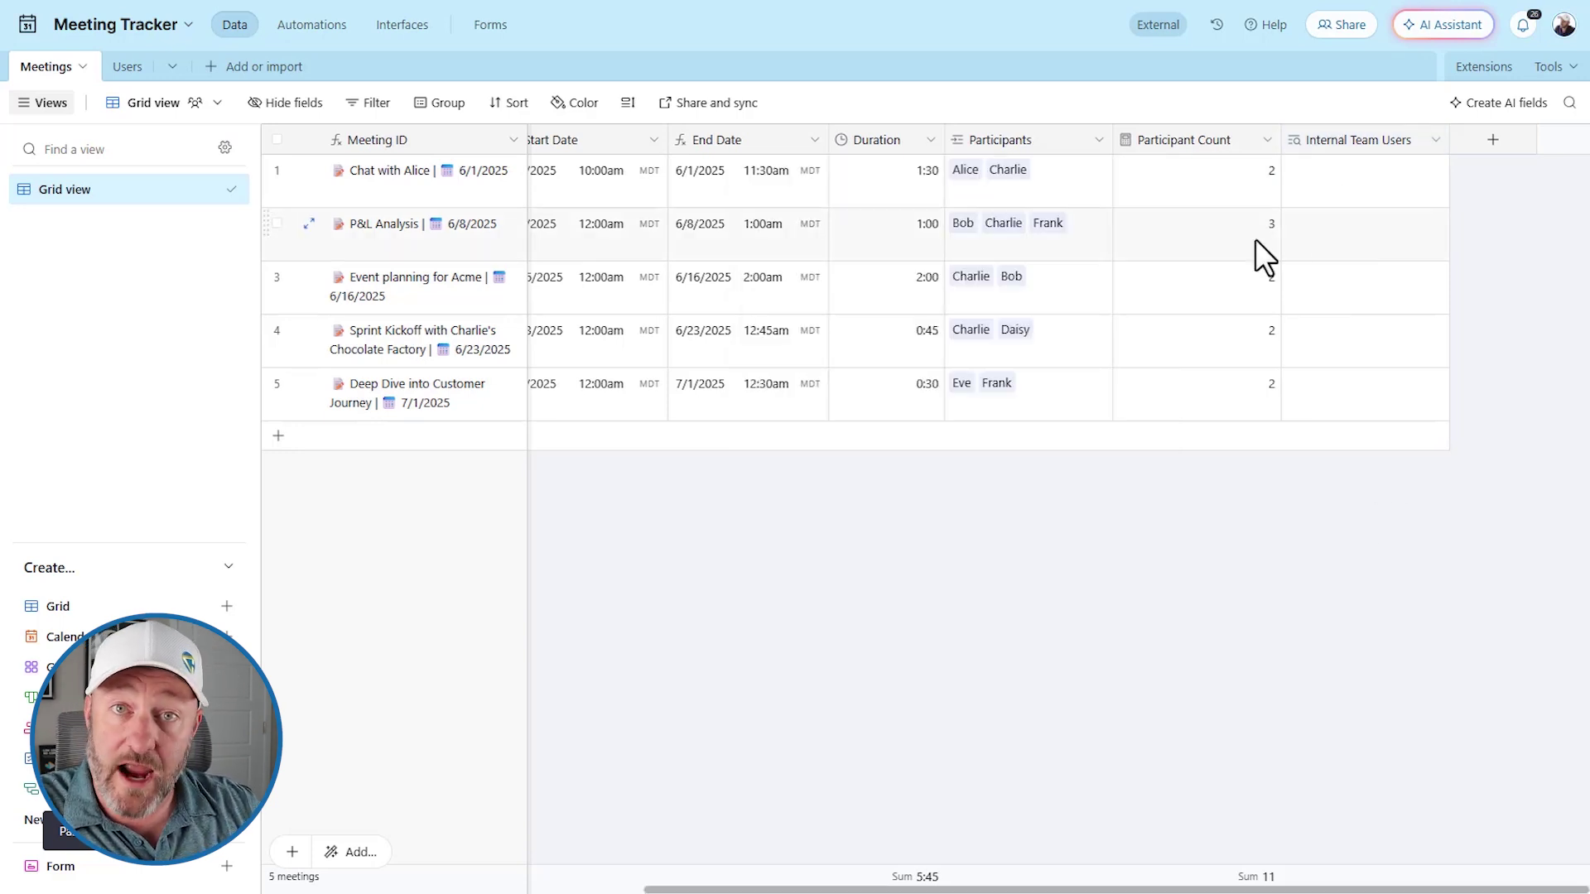
left_click(1297, 187)
left_click(1062, 187)
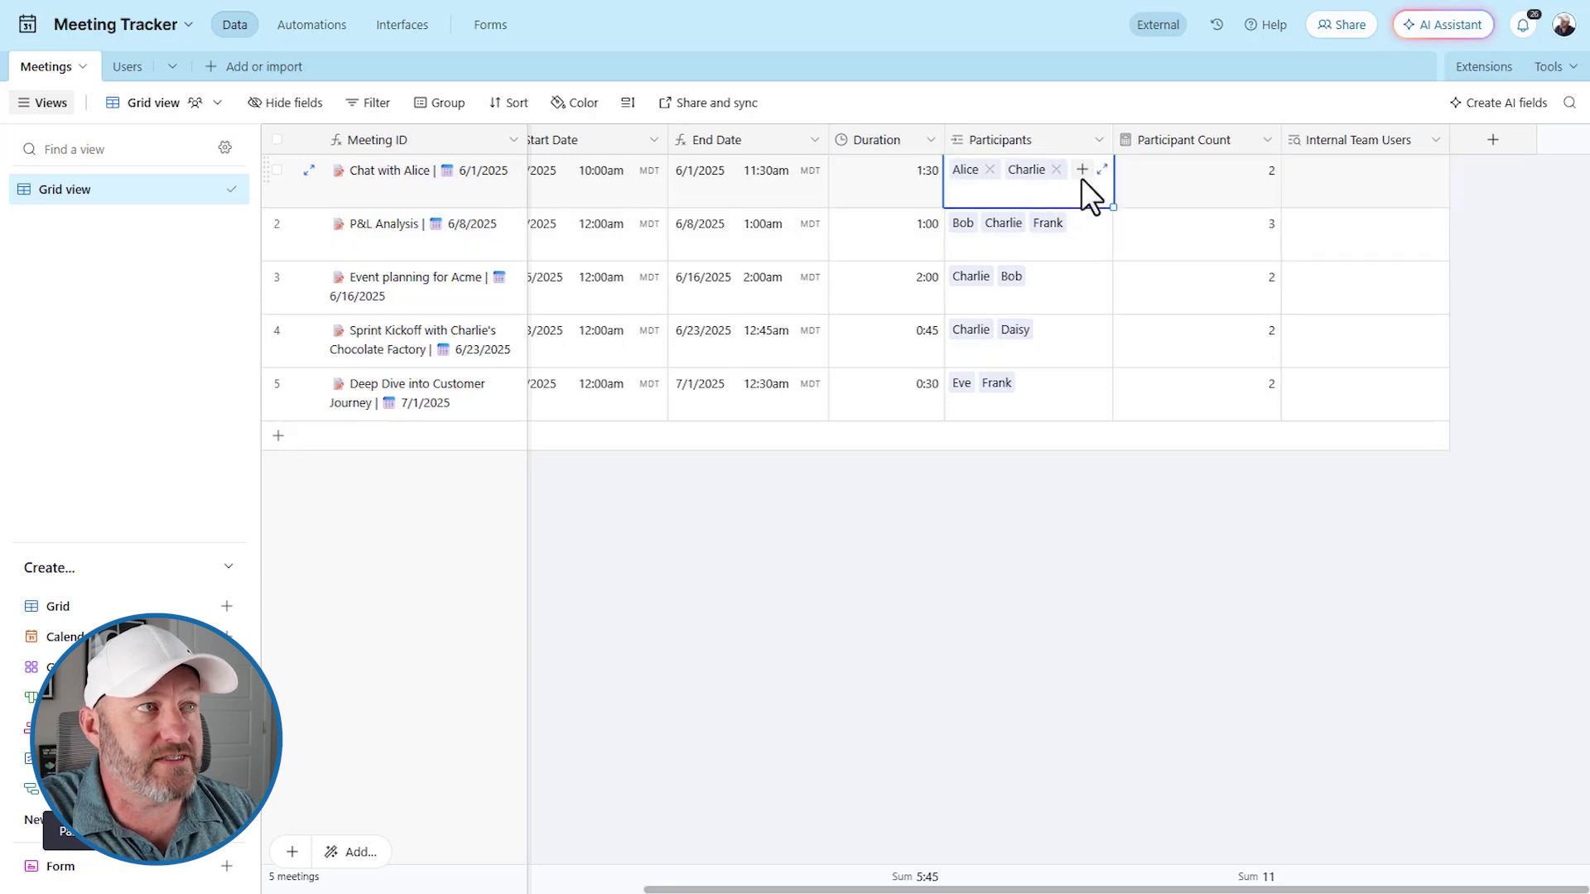
left_click(1081, 170)
scroll(1048, 414, "down", 3)
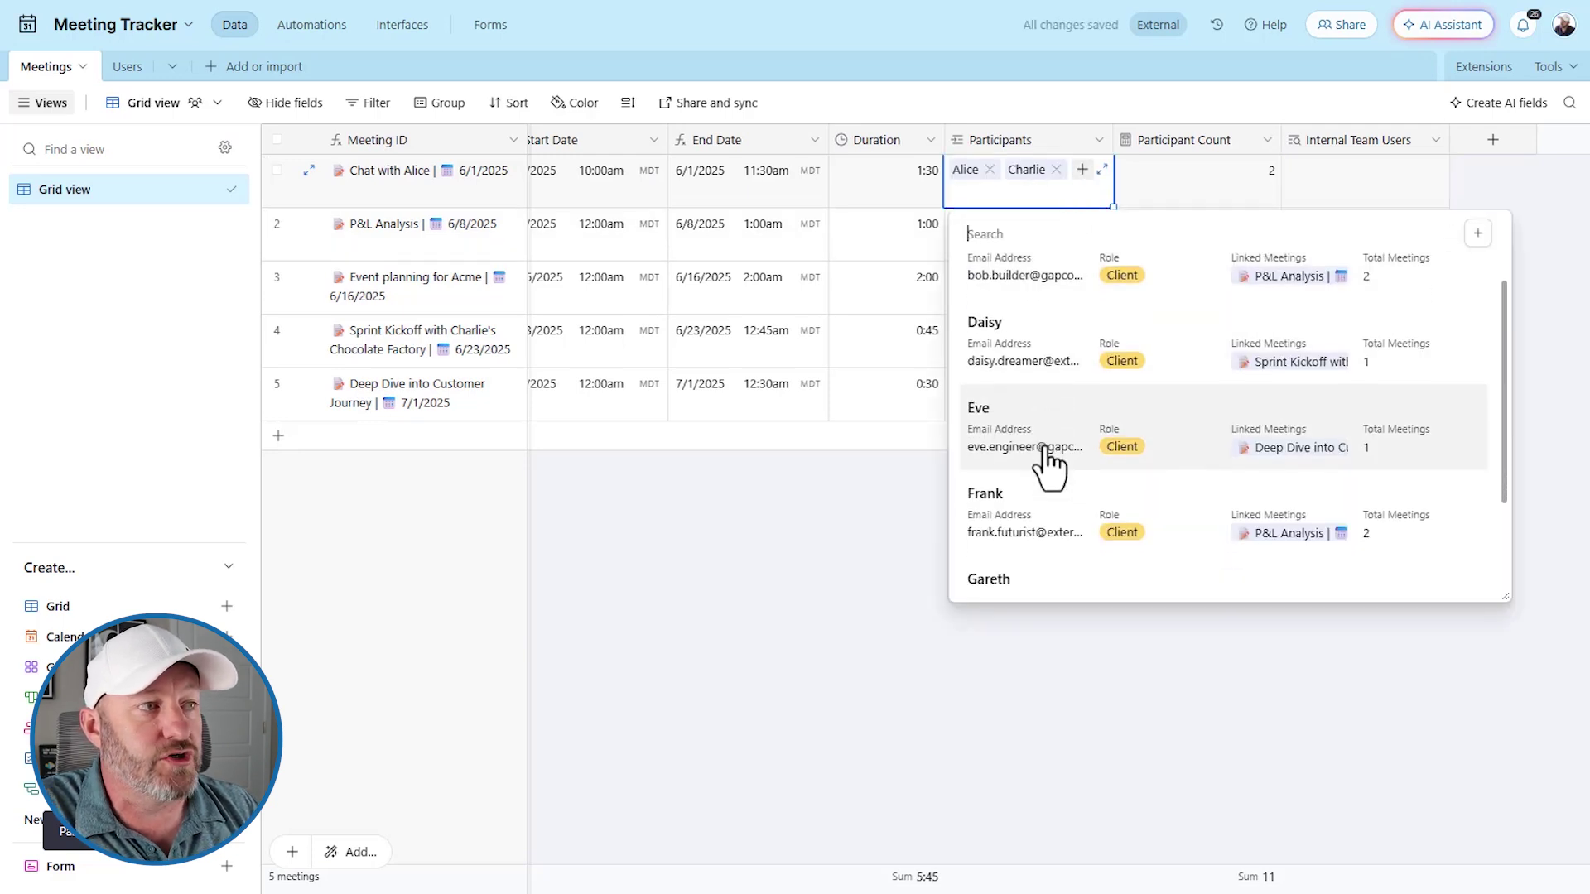
left_click(1011, 476)
left_click(1267, 532)
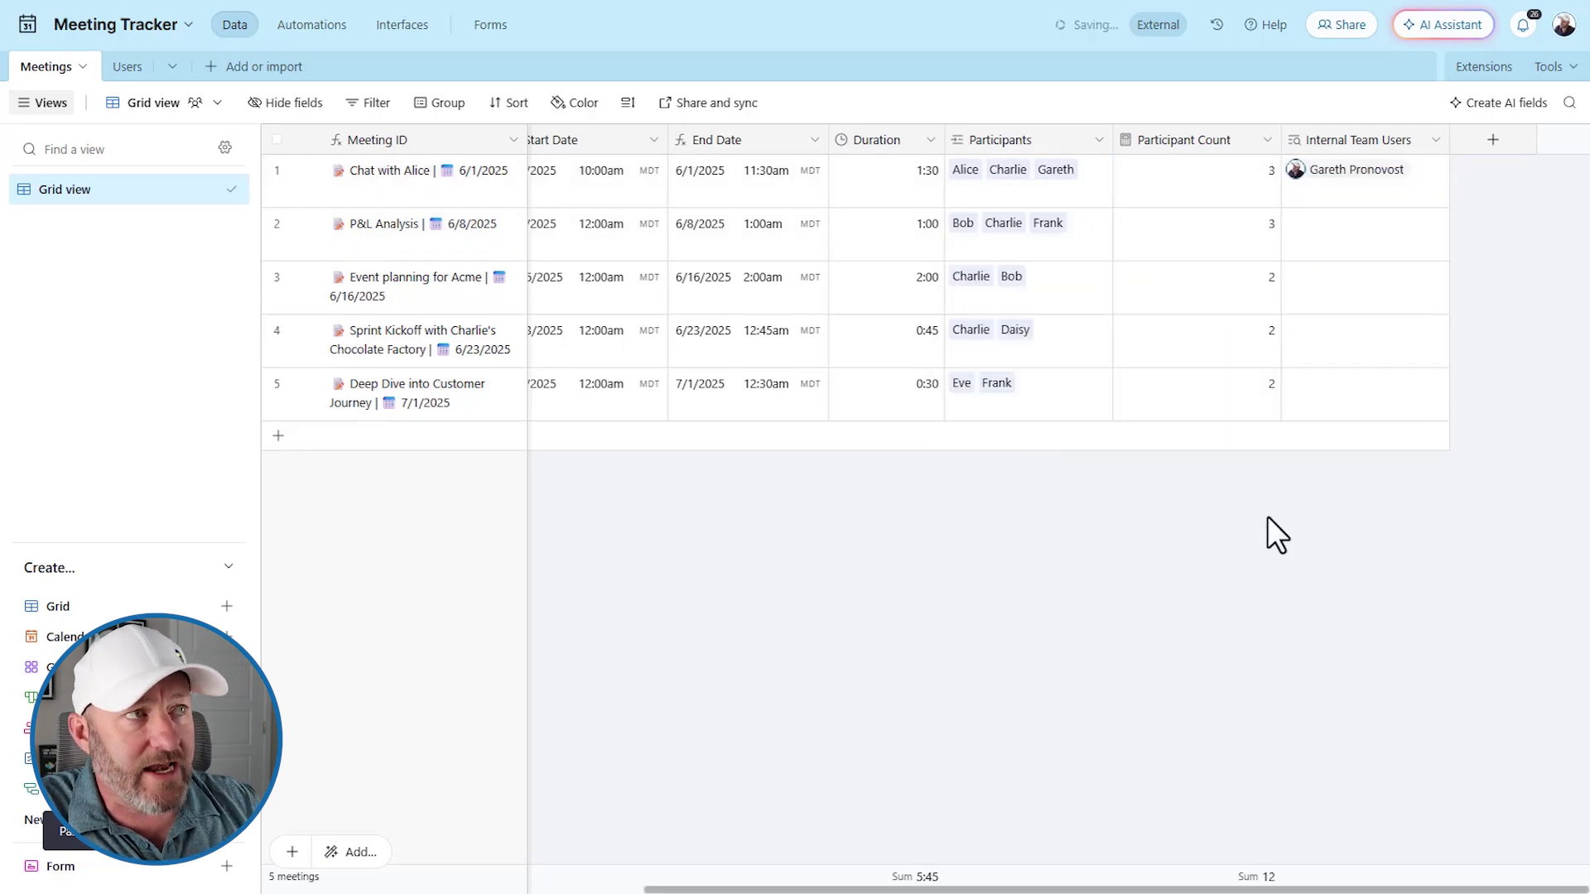
left_click(1346, 194)
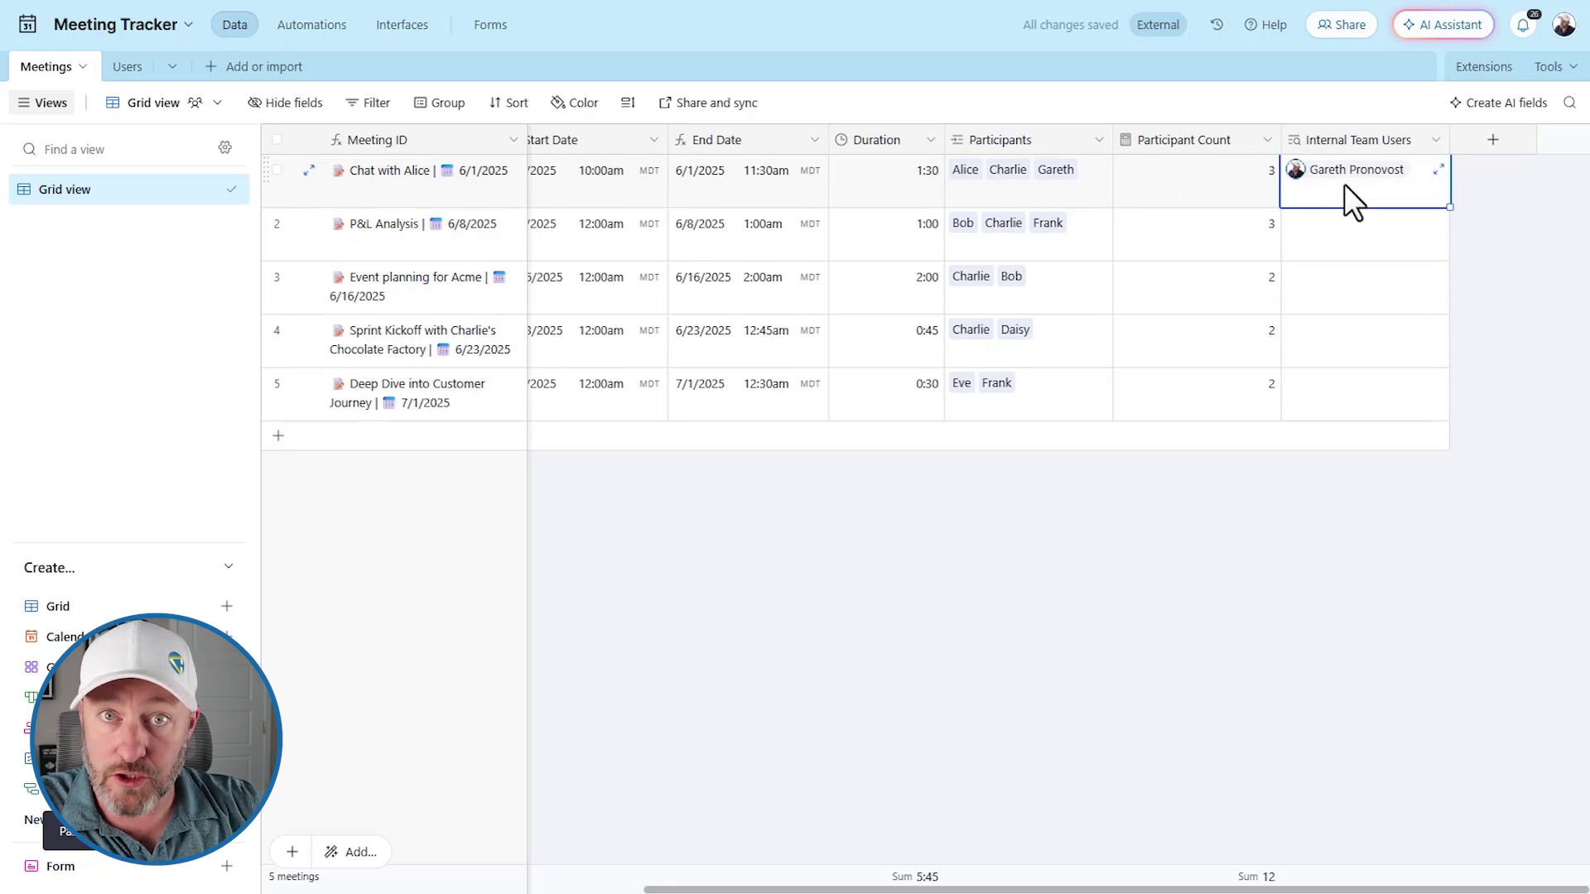
left_click(1076, 187)
left_click(1027, 194)
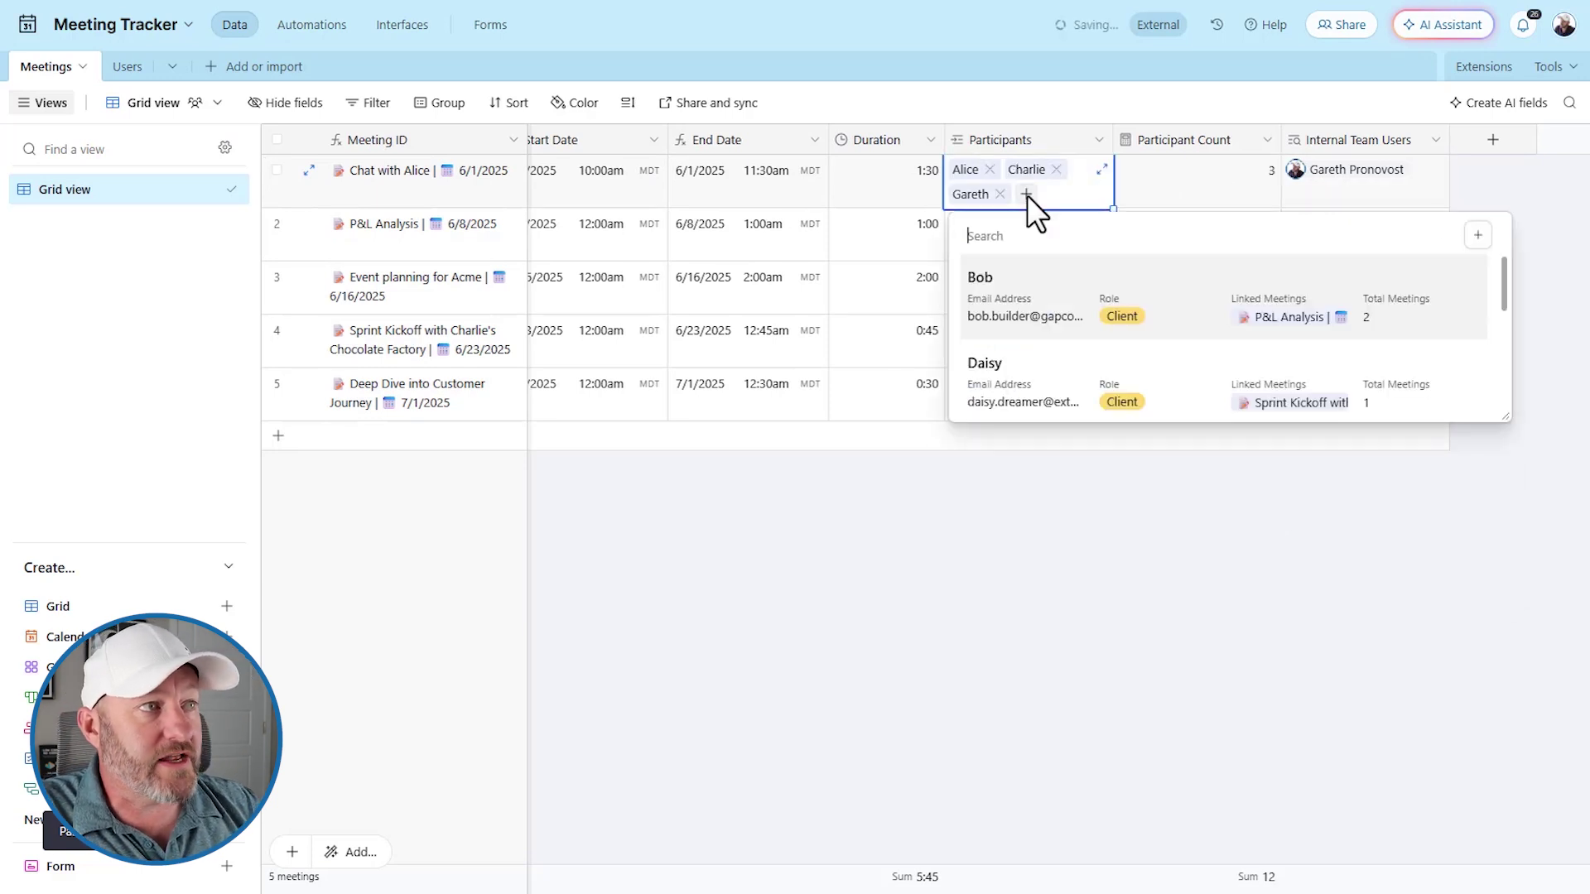
scroll(1060, 497, "down", 2)
left_click(1048, 572)
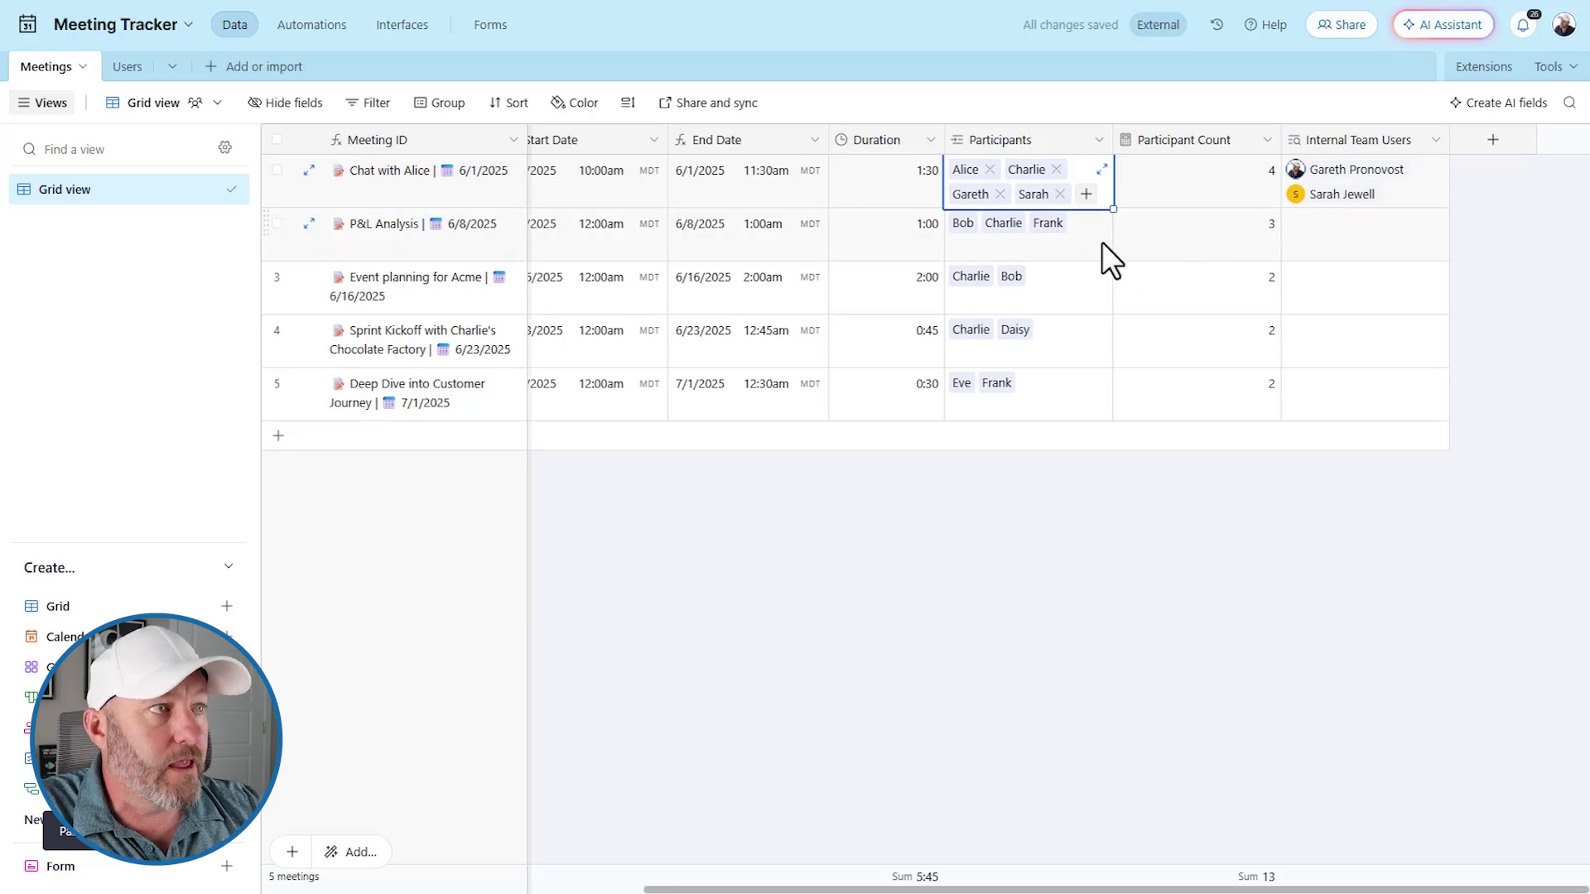
Step: Add an internal team member to the P&L Analysis and Event planning for Acme participants
left_click(1080, 238)
left_click(1020, 247)
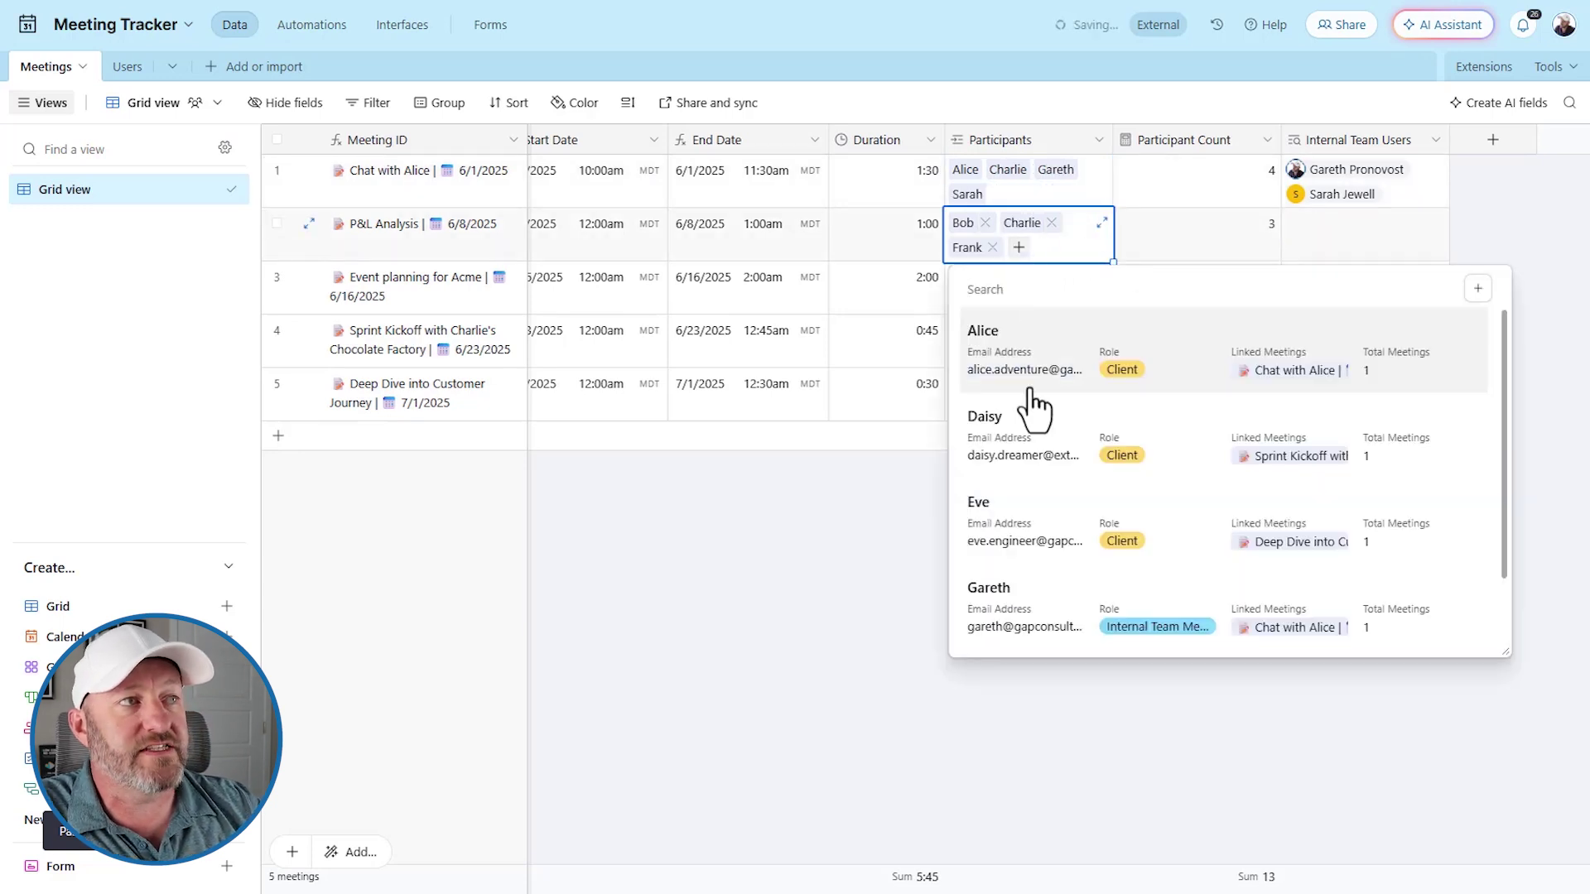
scroll(1018, 447, "down", 2)
left_click(1034, 550)
left_click(1052, 290)
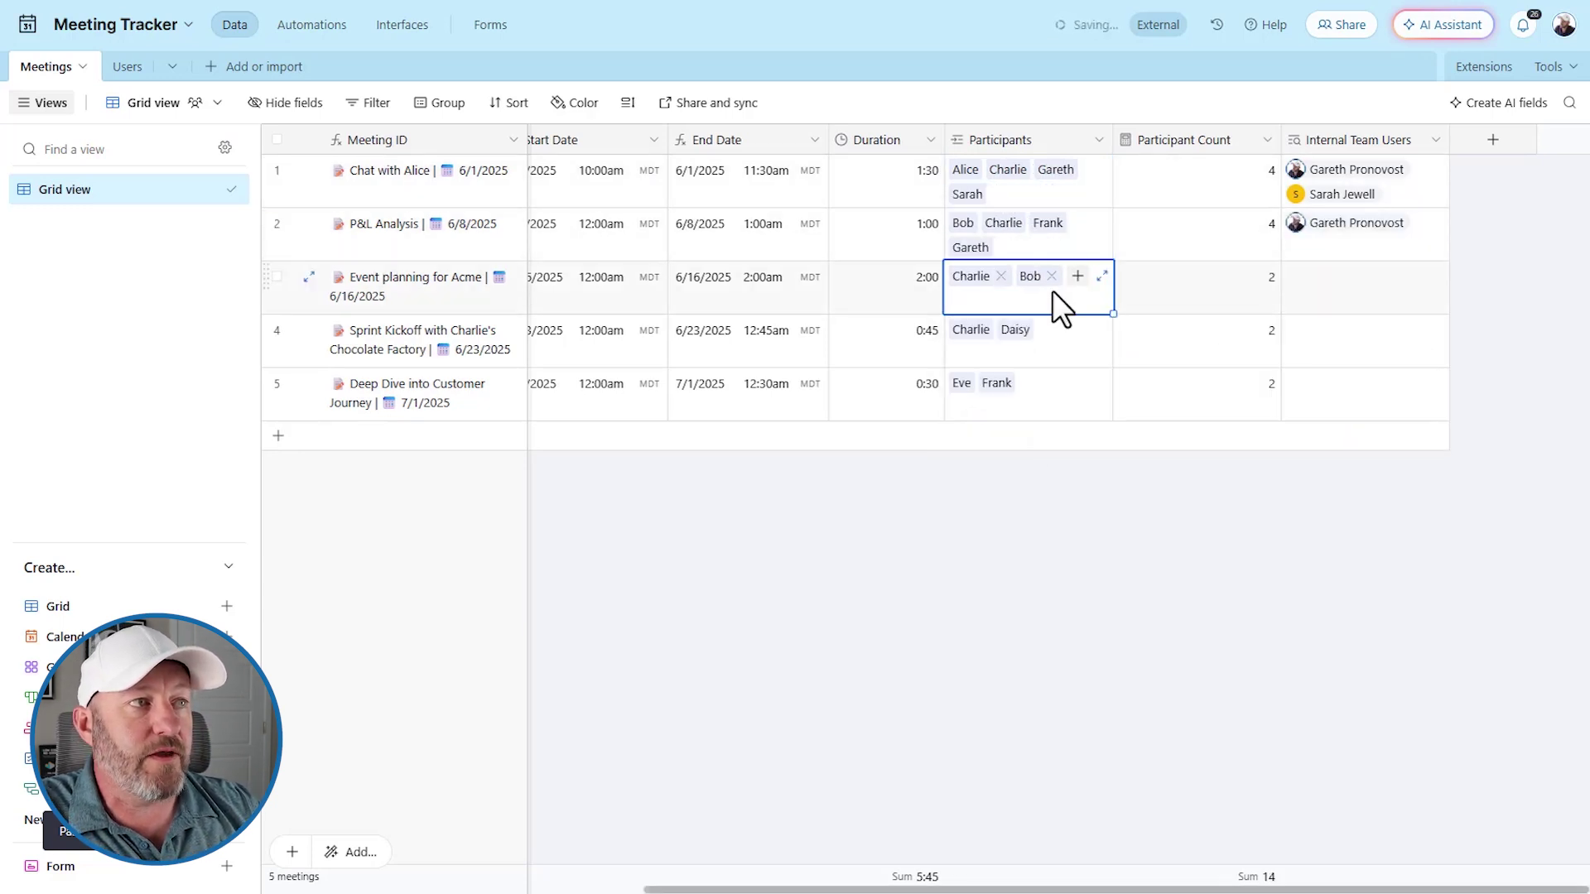
left_click(1077, 276)
scroll(1051, 543, "down", 3)
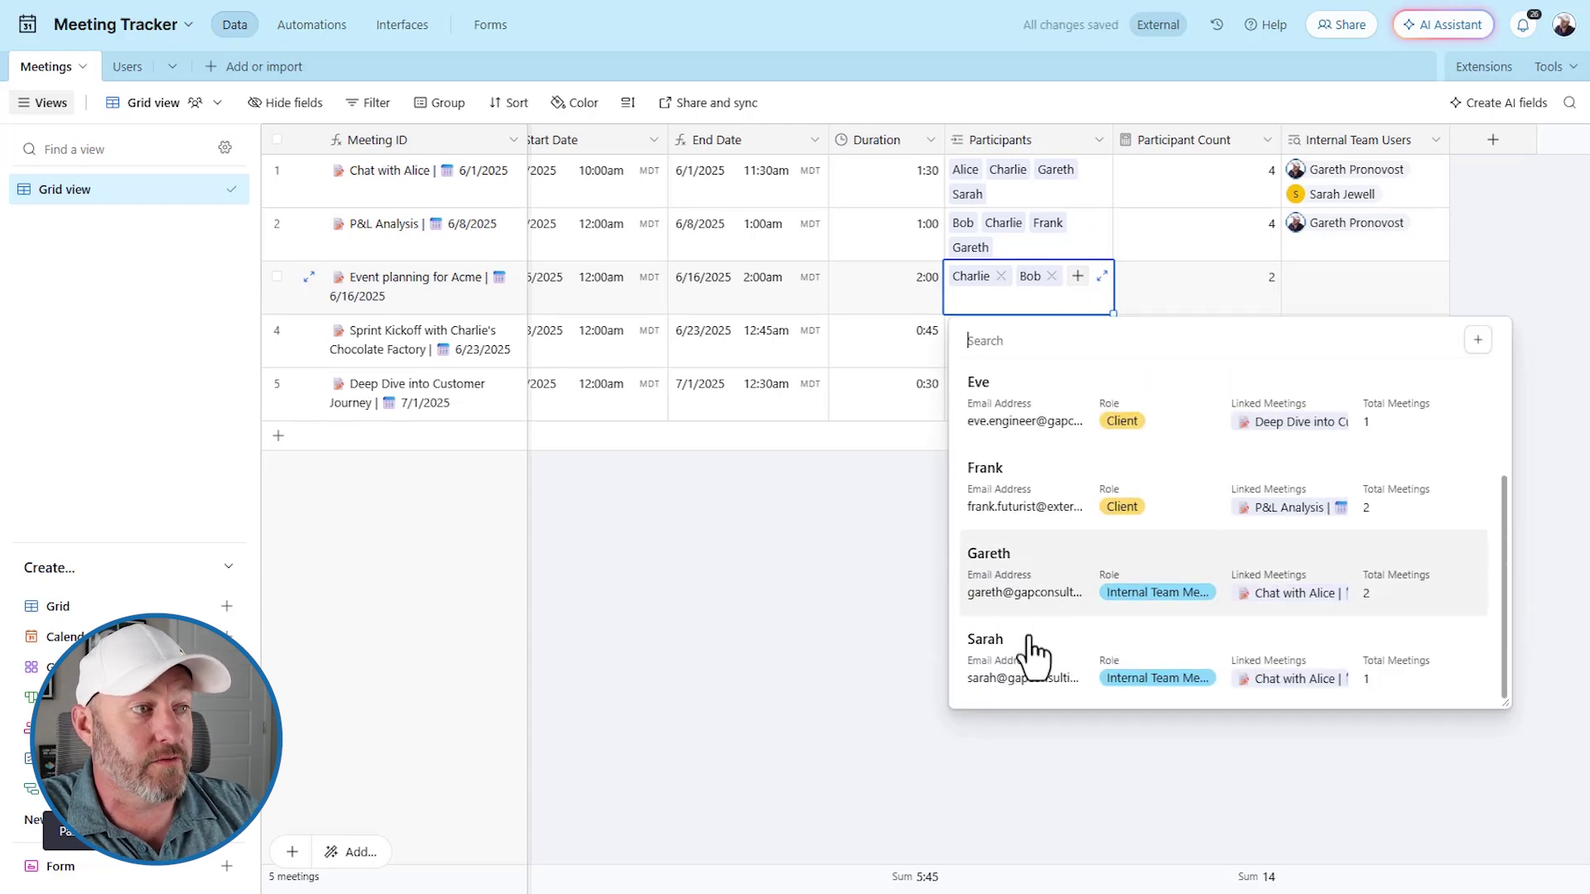
left_click(1030, 650)
Step: Add internal team members to Sprint Kickoff and Deep Dive, then check Internal Team Users
left_click(1077, 351)
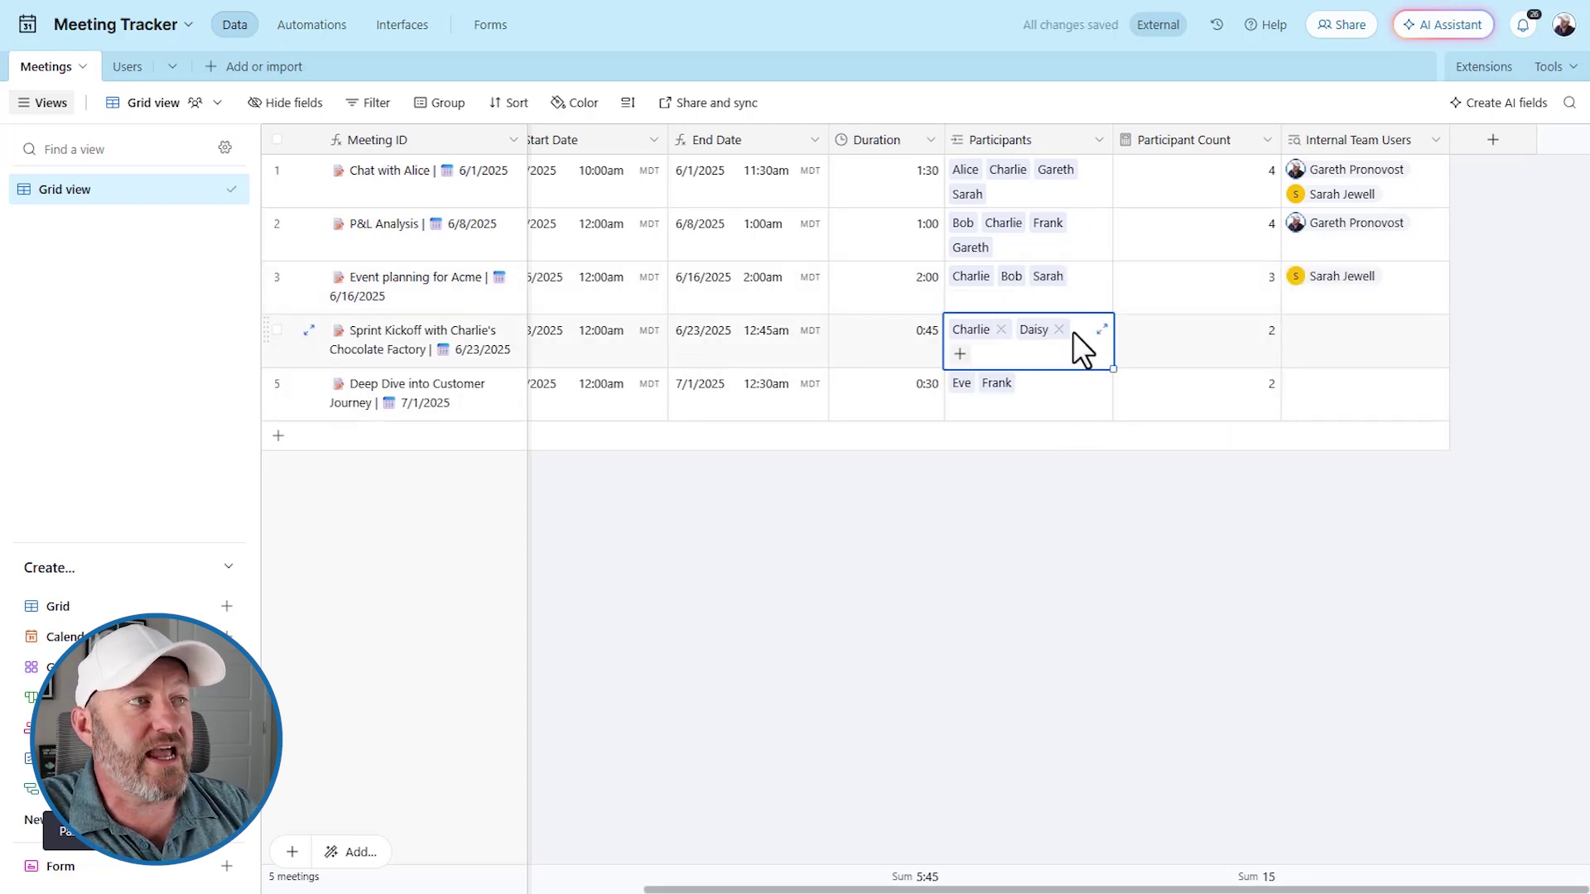
left_click(960, 355)
scroll(1047, 598, "down", 3)
left_click(1024, 633)
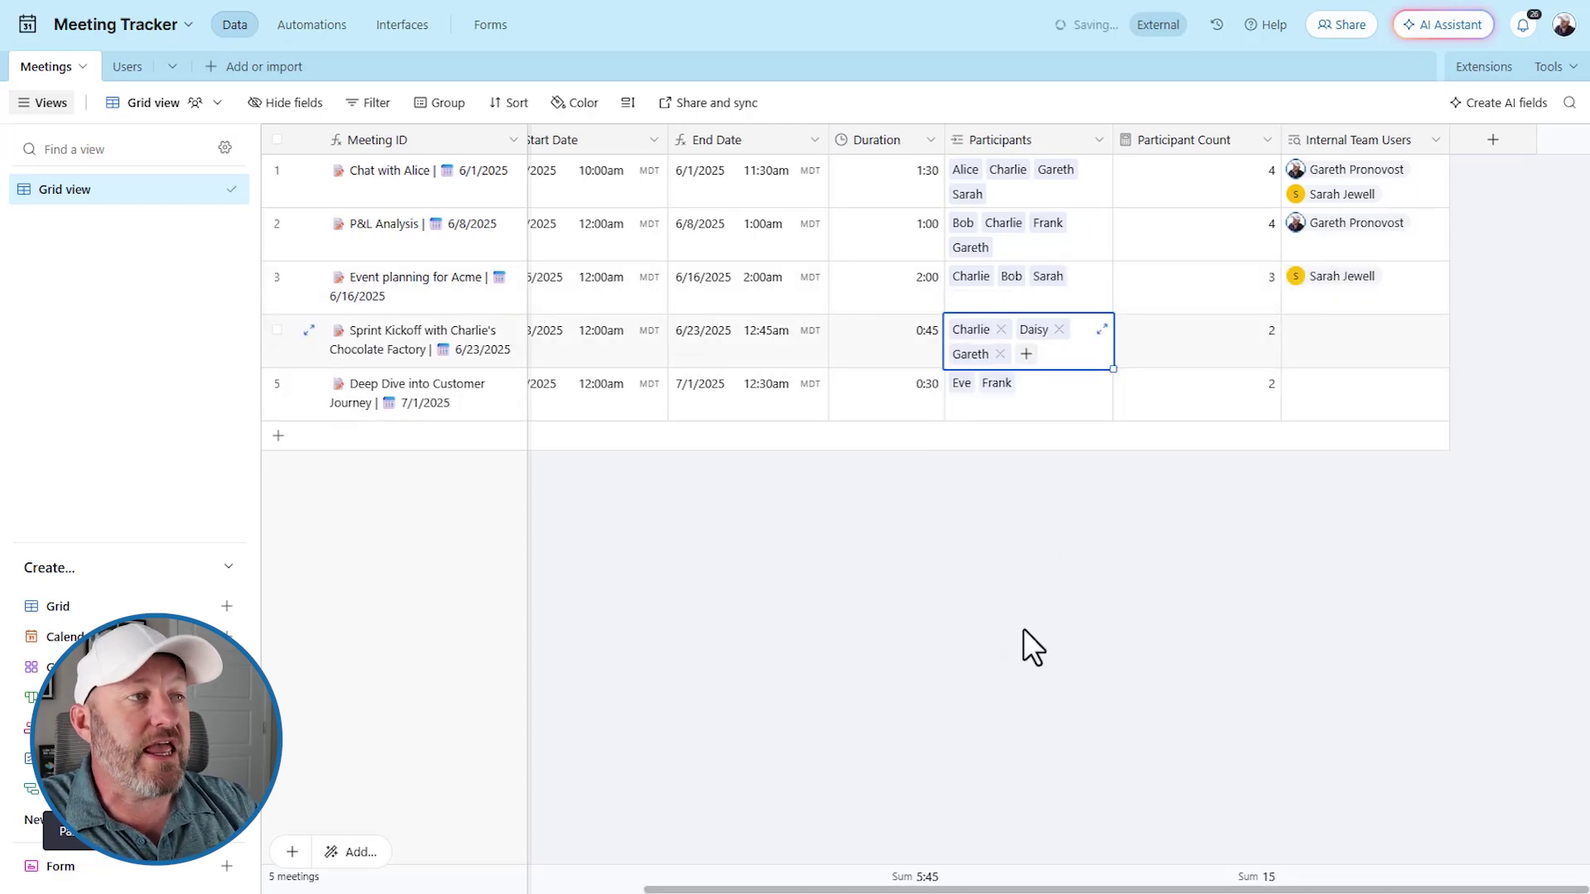
left_click(1065, 399)
left_click(1067, 382)
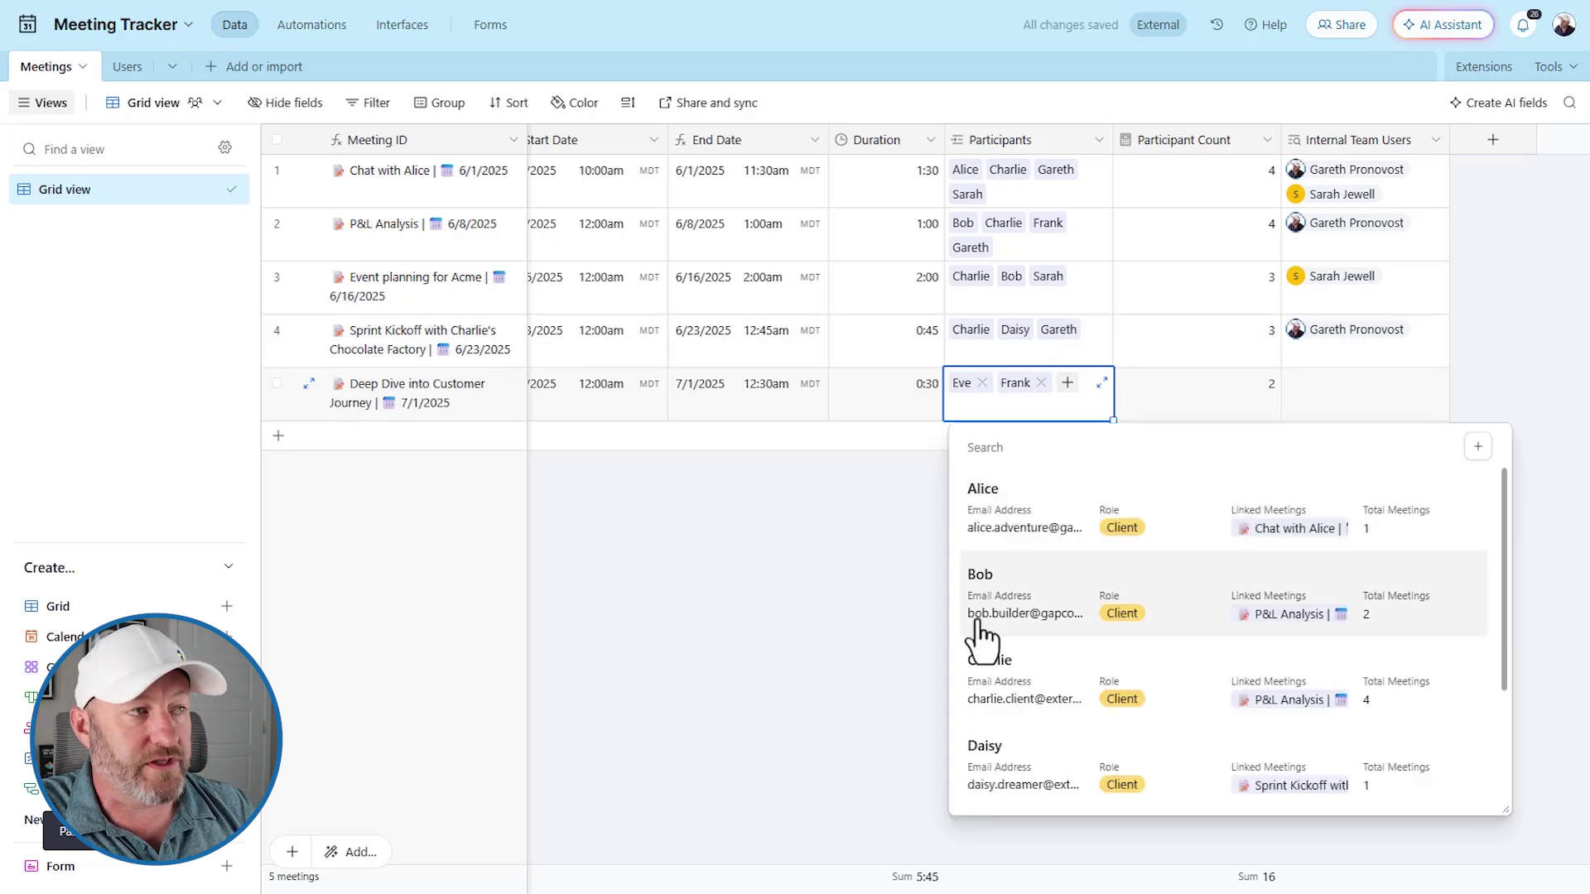
scroll(981, 638, "down", 3)
left_click(1040, 766)
left_click(1086, 656)
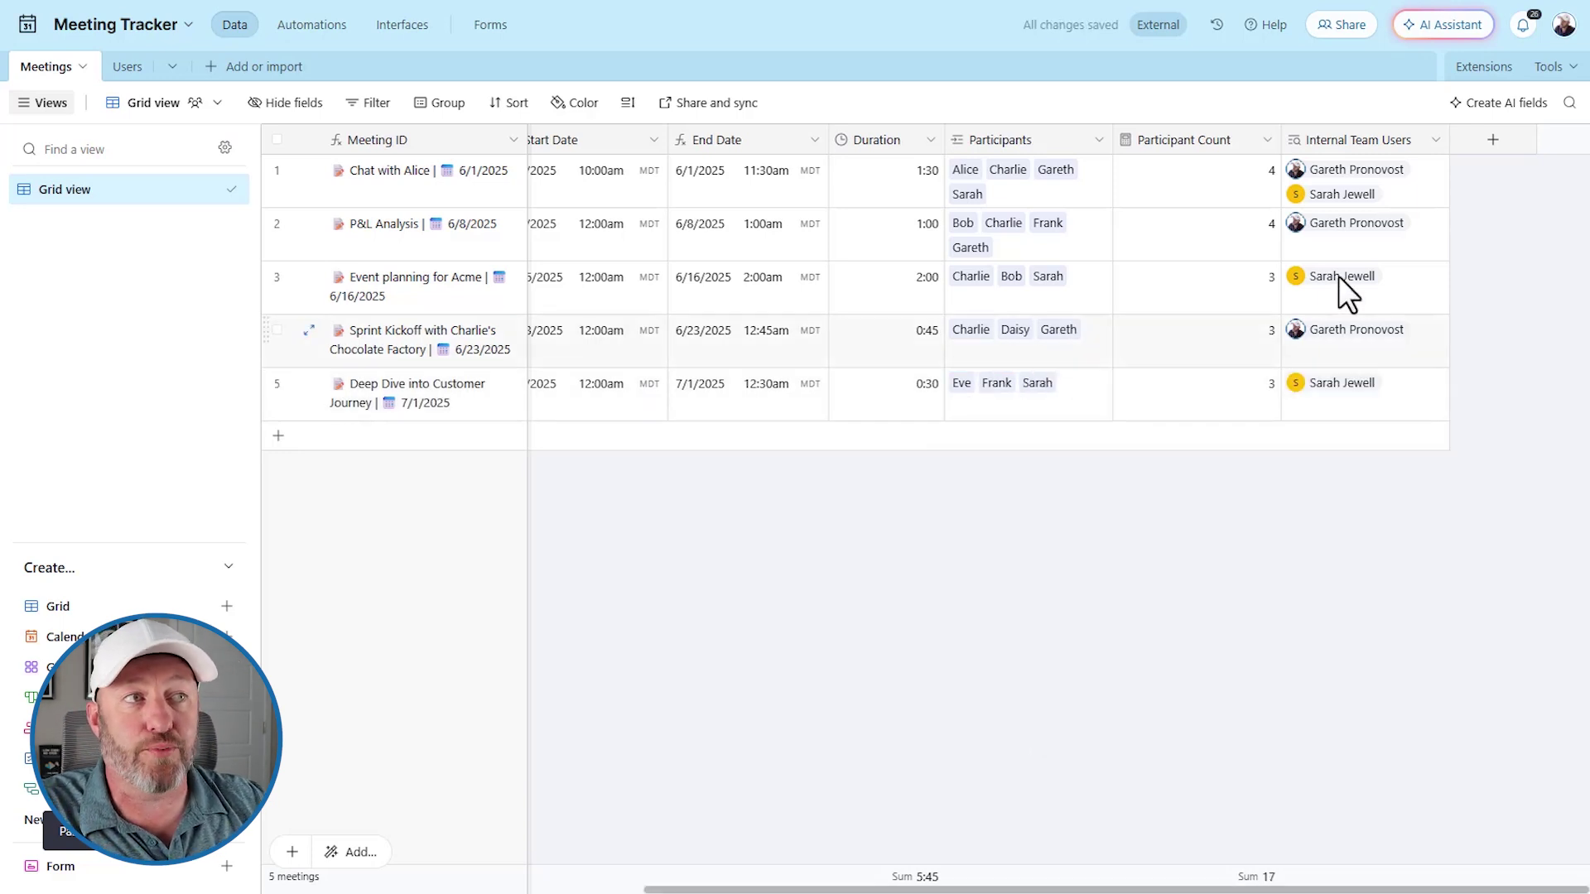
left_click(1345, 176)
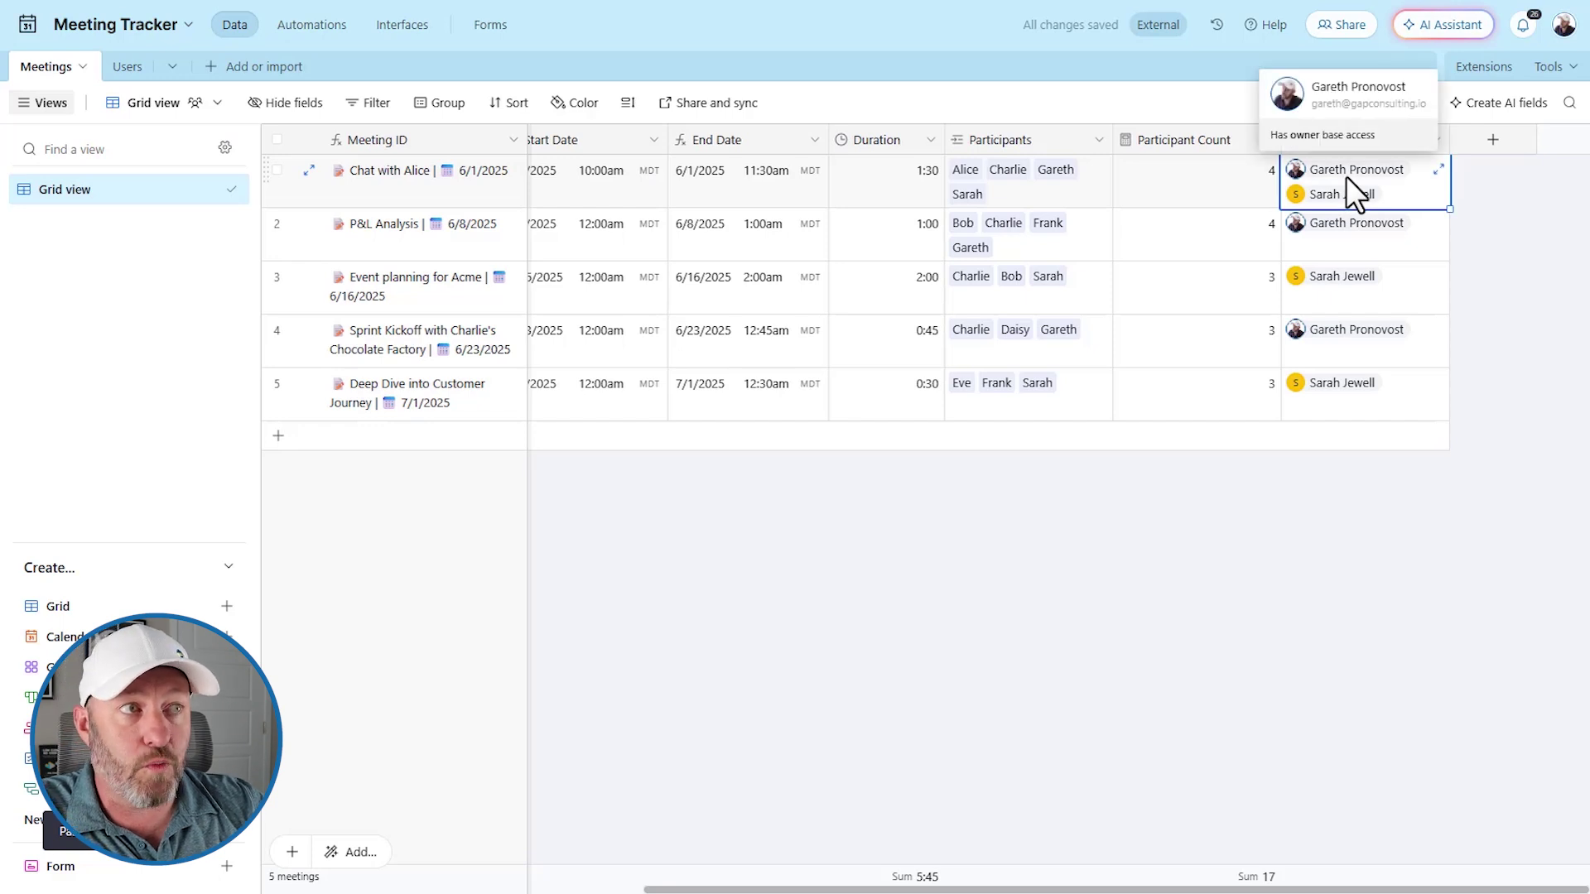
left_click(1372, 236)
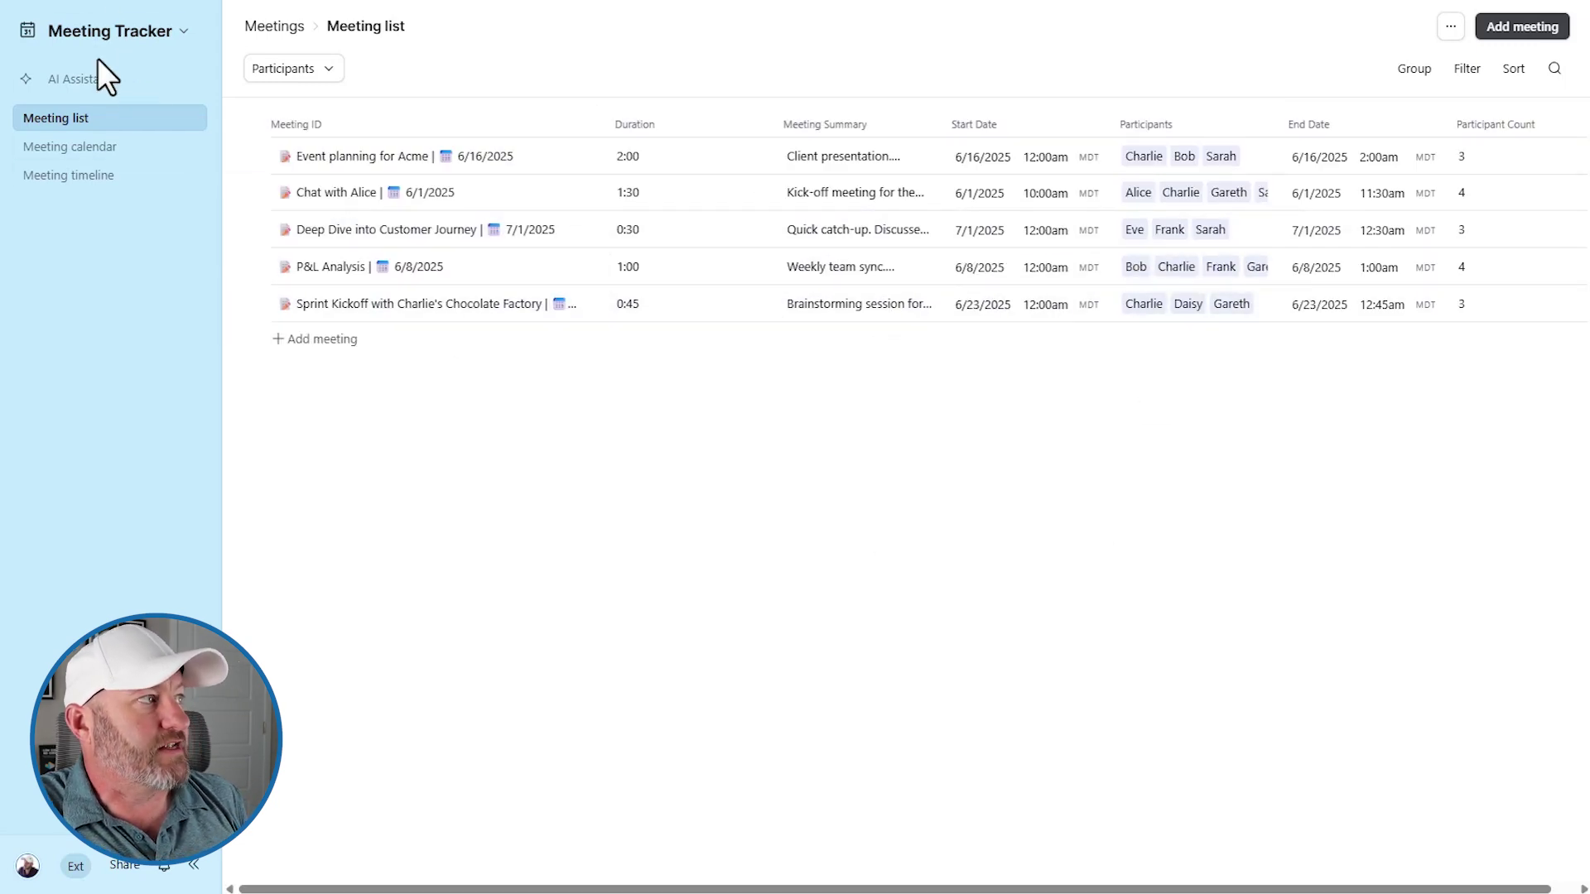
left_click(89, 33)
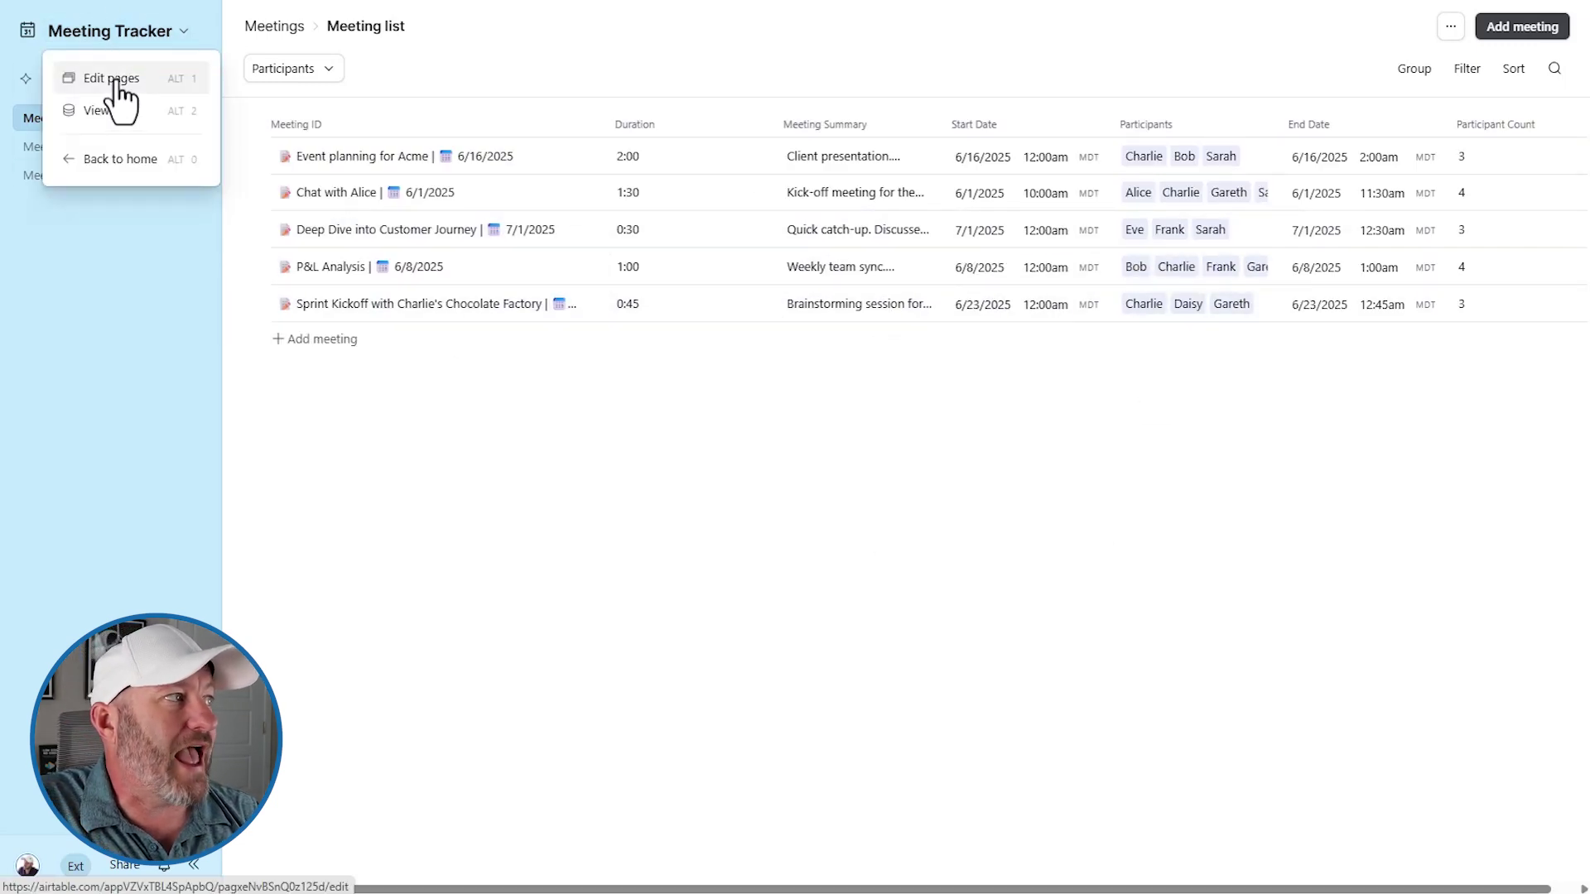
Step: Edit the Meeting list page and add a new page-level record filter condition
left_click(115, 80)
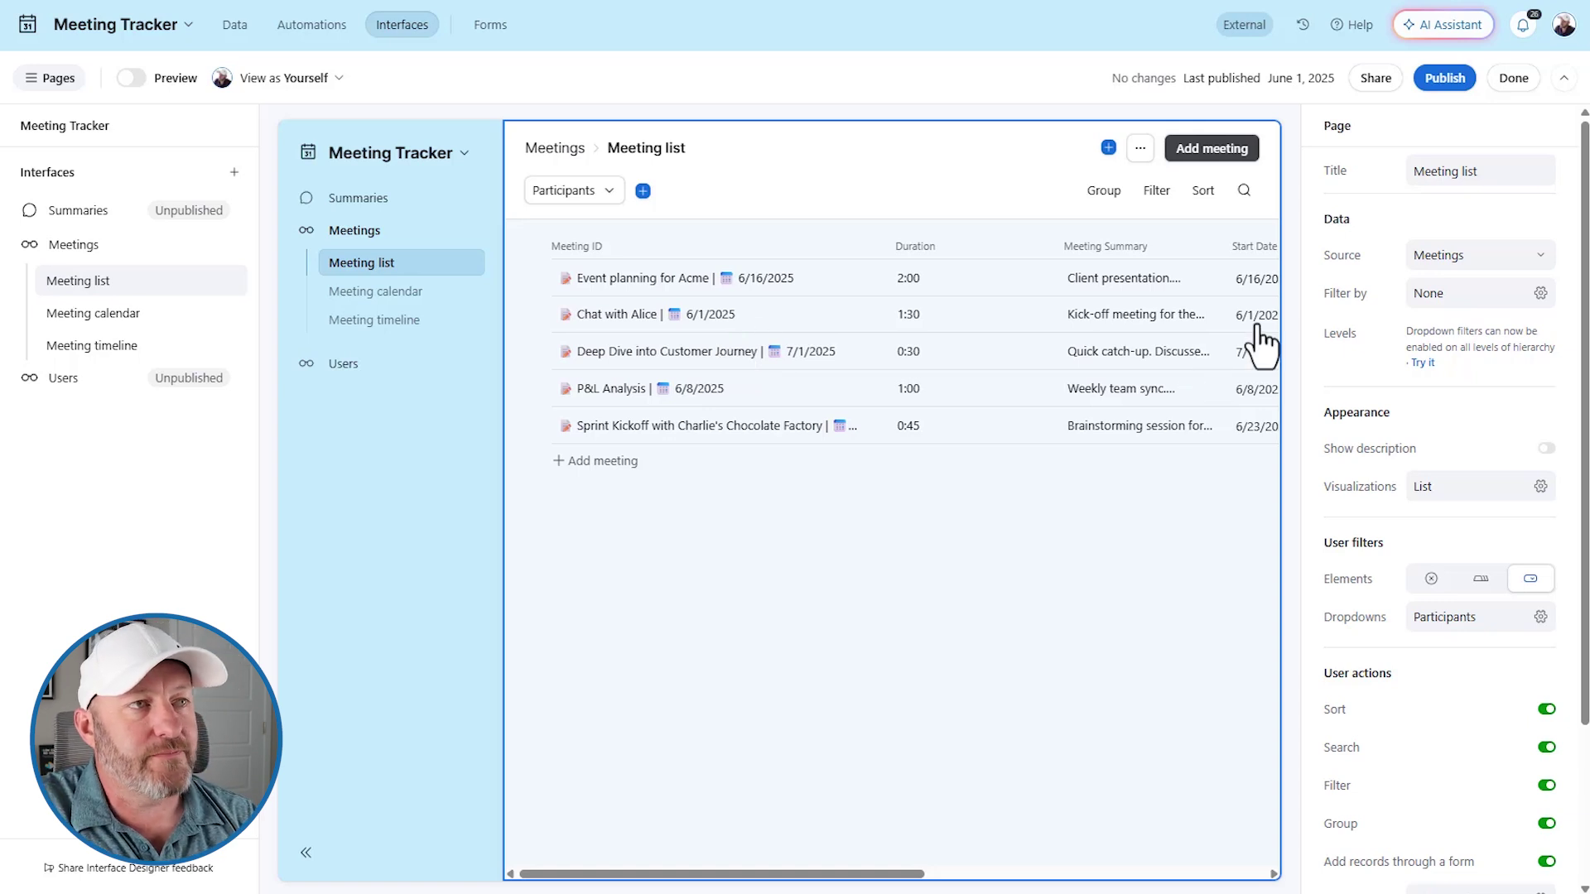
left_click(1441, 301)
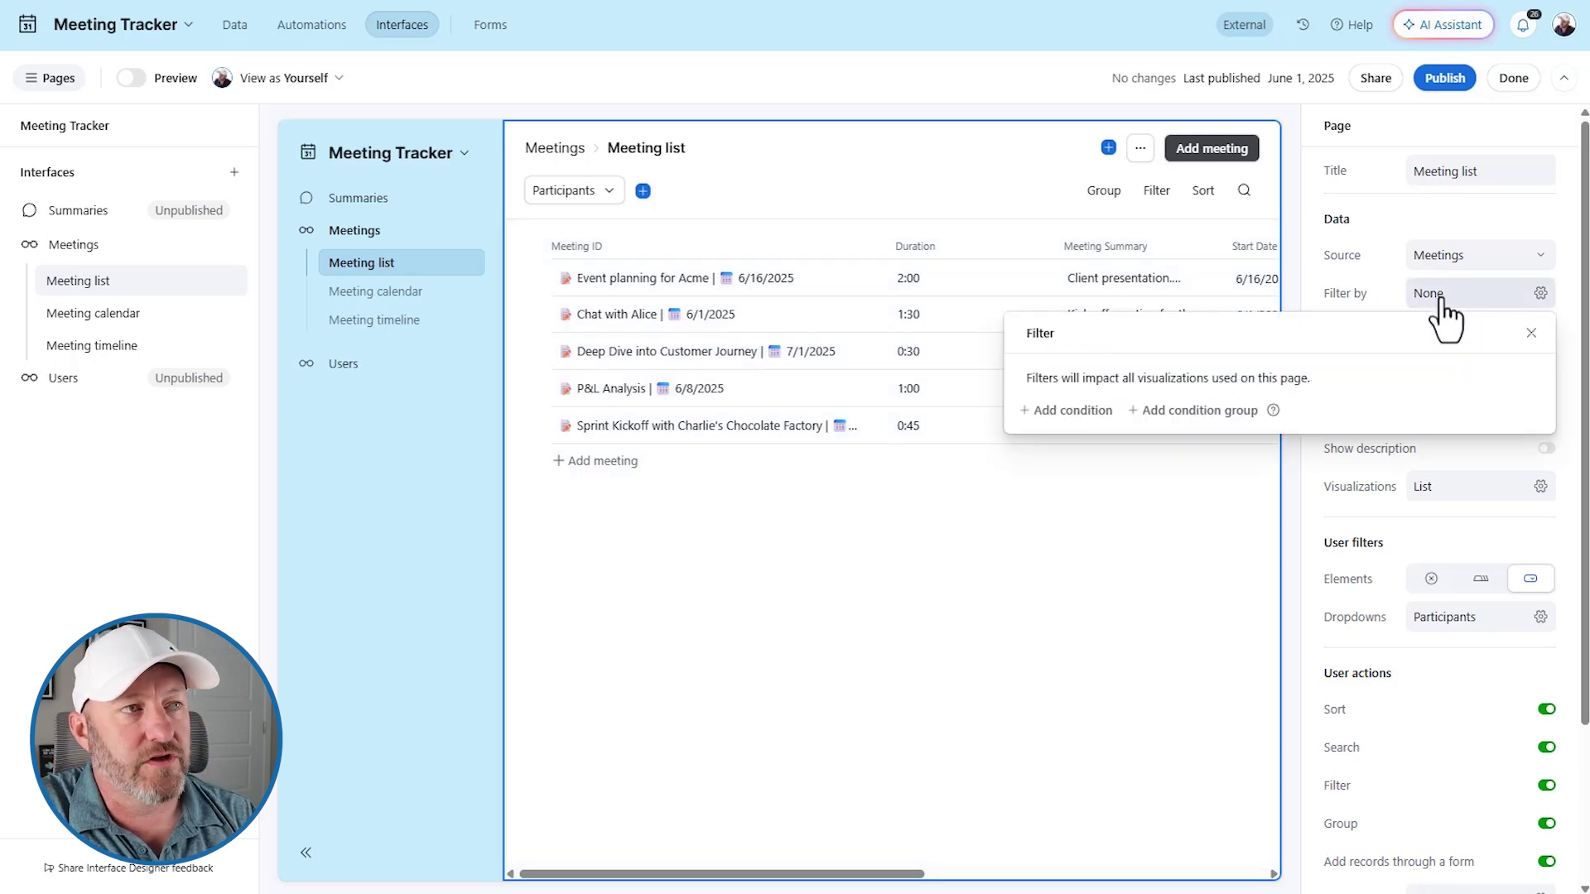
left_click(1074, 412)
Step: Set the page filter to Internal Team Users has any of Current user
left_click(1097, 418)
scroll(1163, 550, "down", 1)
scroll(1163, 580, "down", 1)
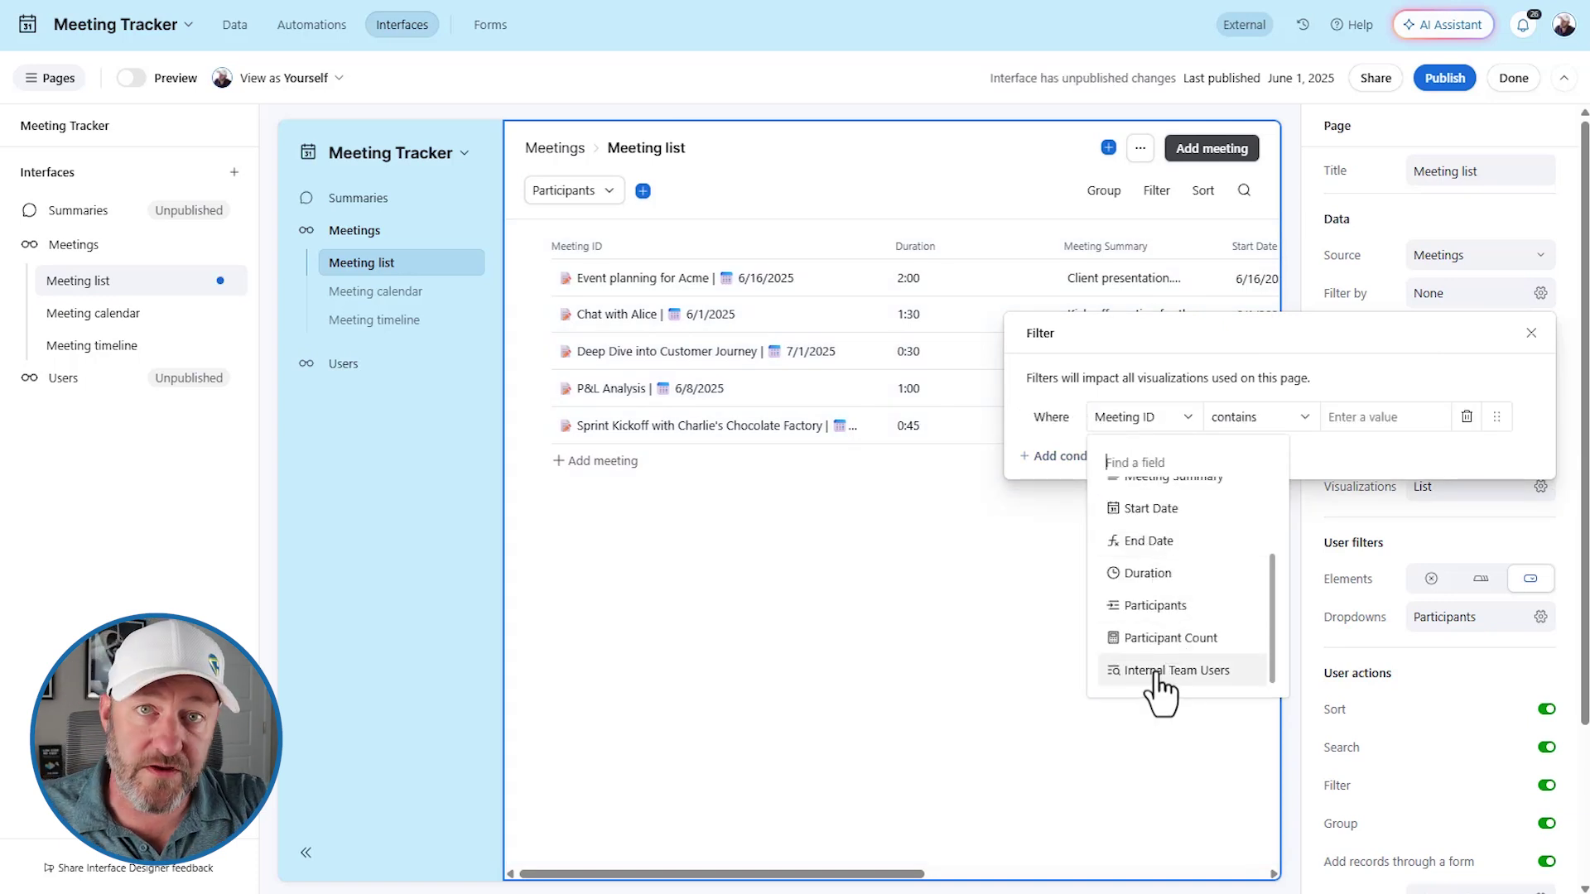
left_click(1159, 673)
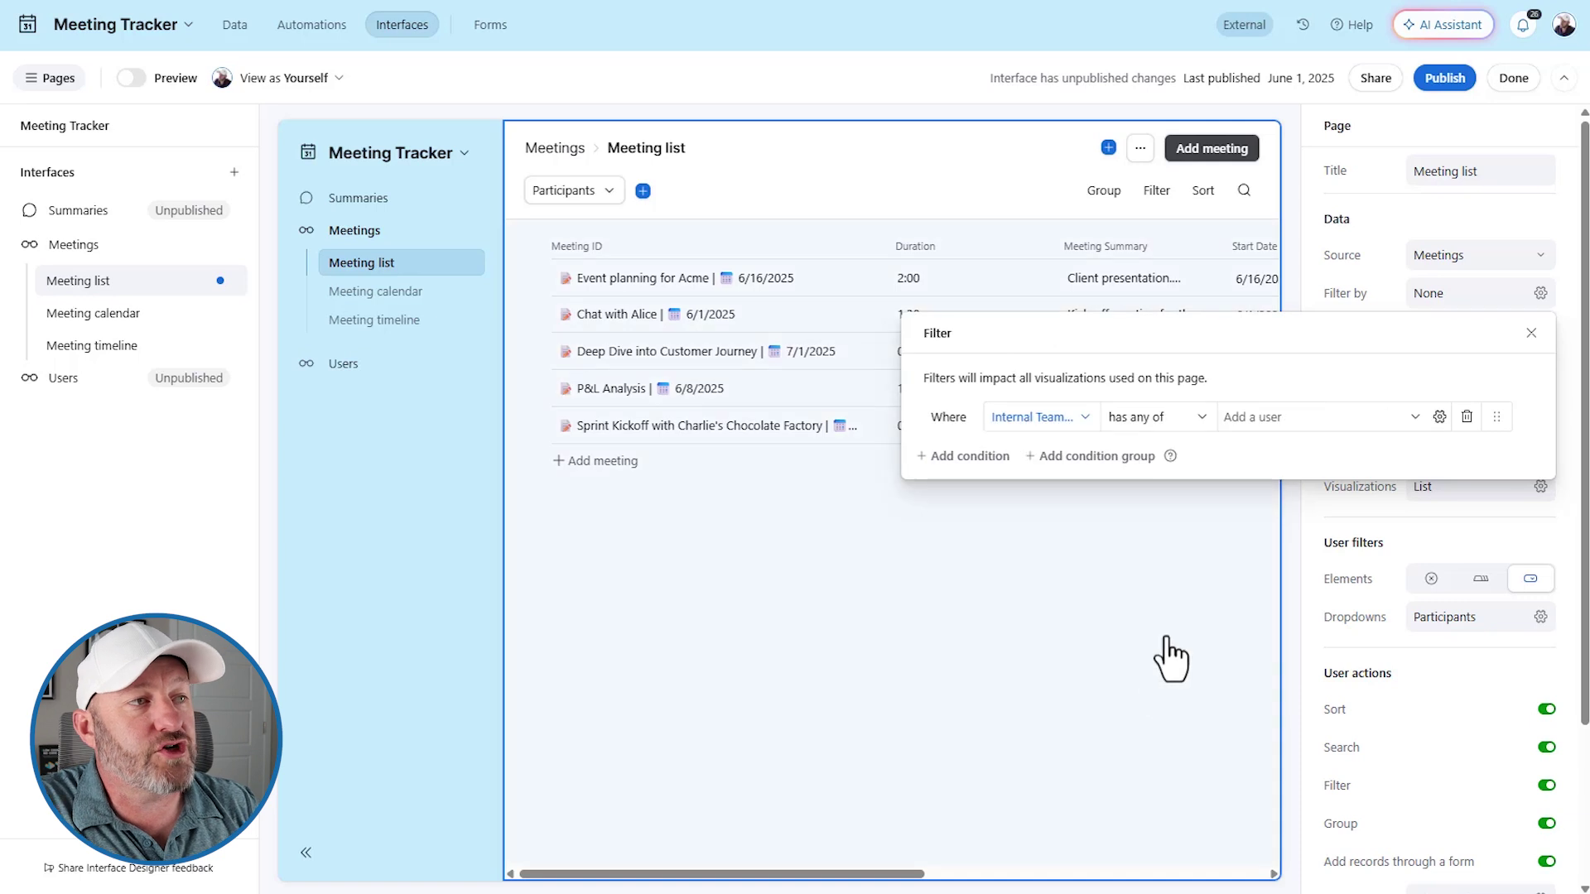
left_click(1297, 422)
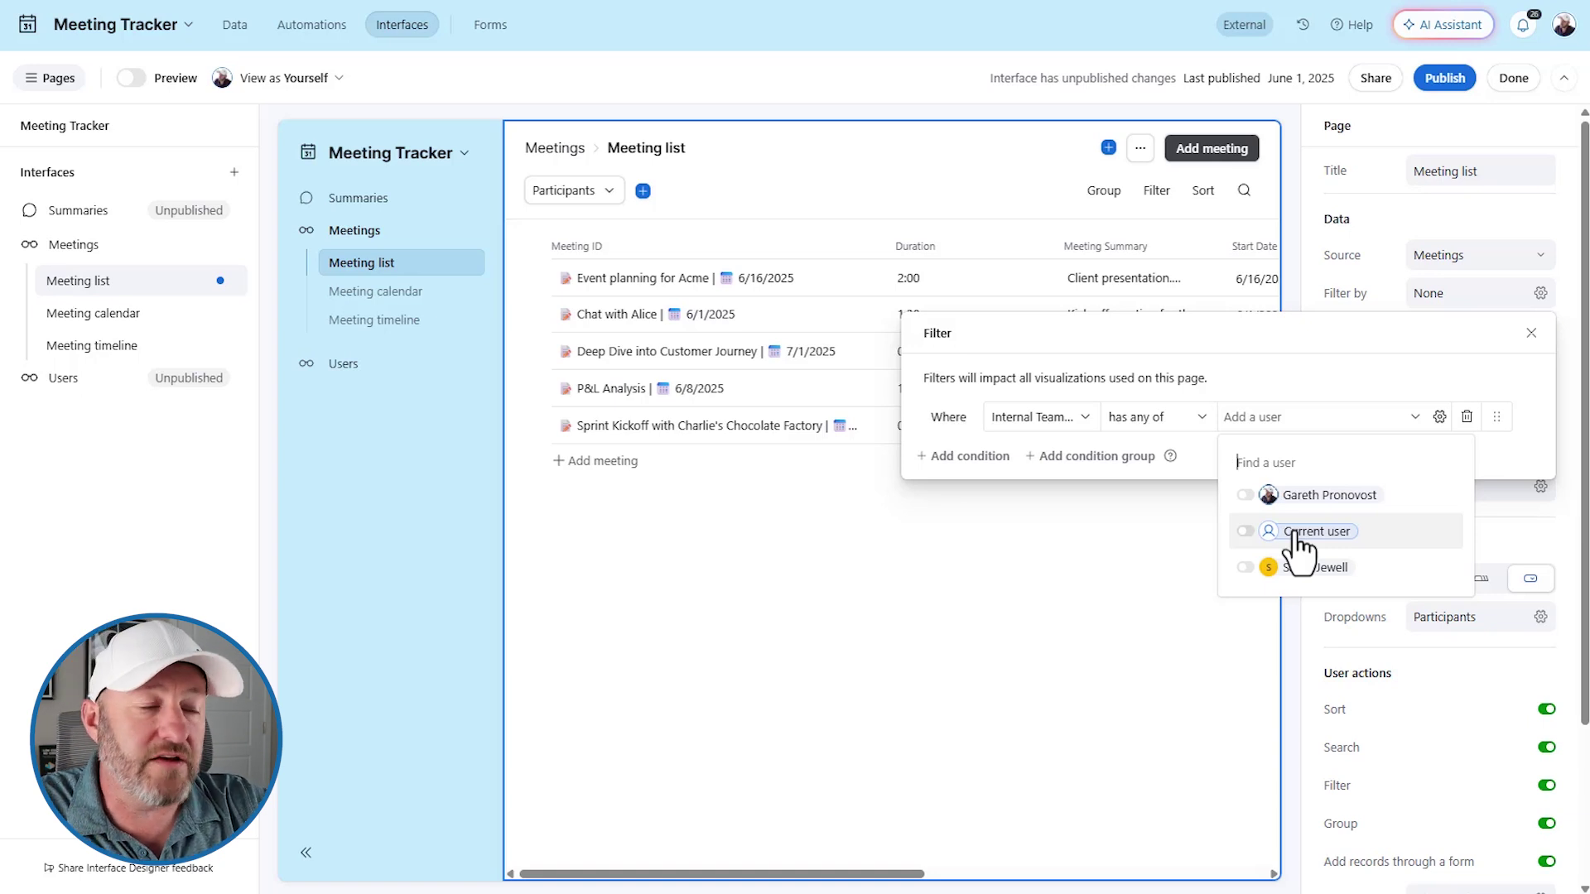
left_click(1298, 534)
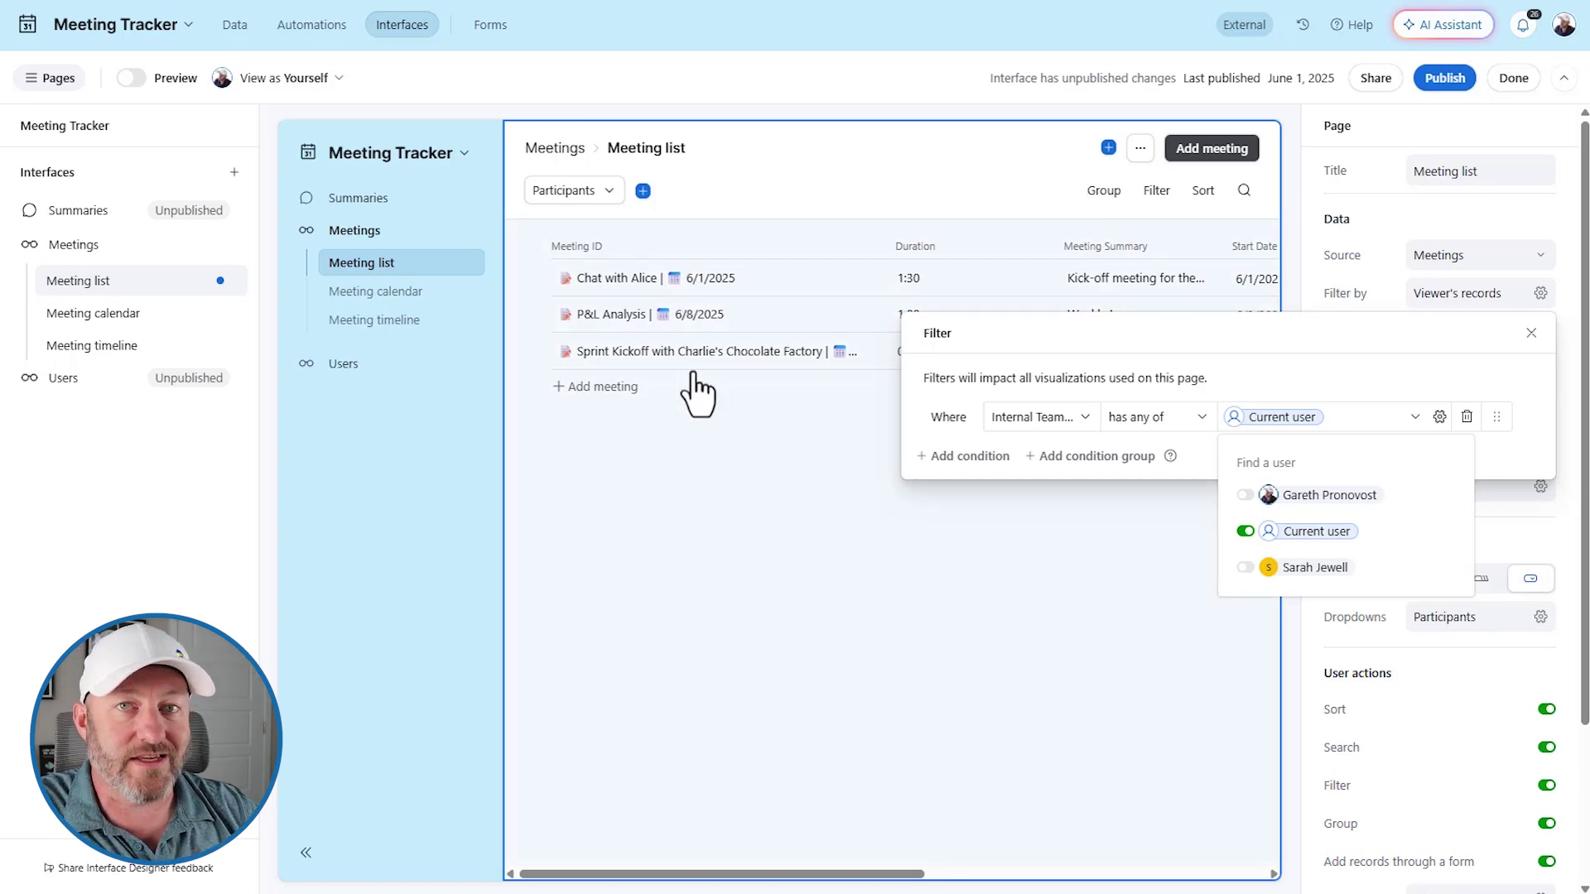
Step: Publish the Meetings interface and reopen it in the interface editor
left_click(1444, 78)
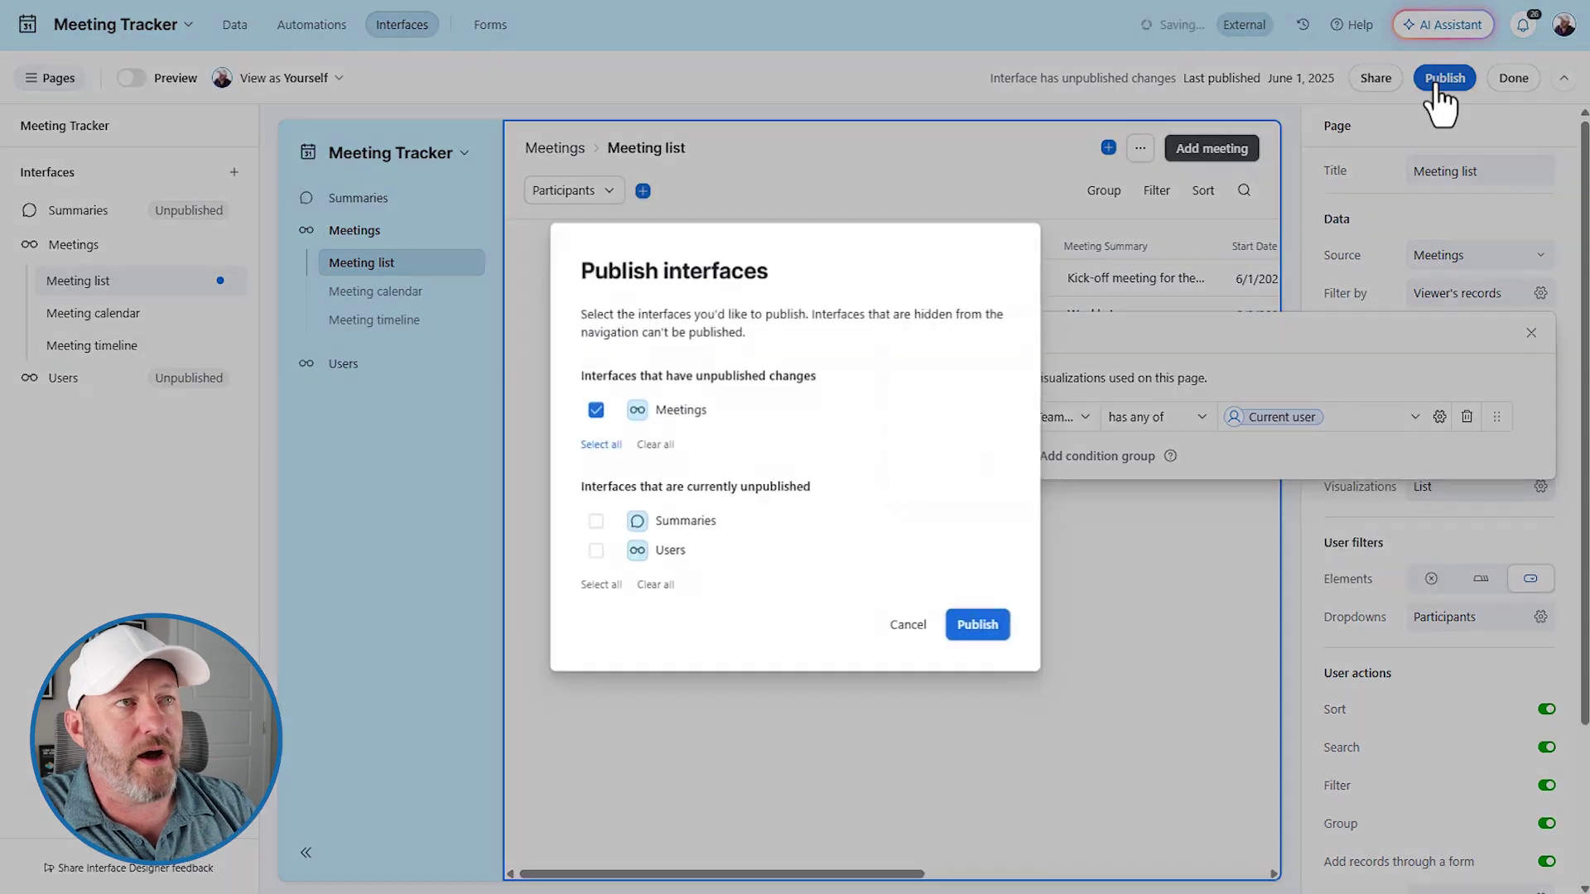
left_click(985, 622)
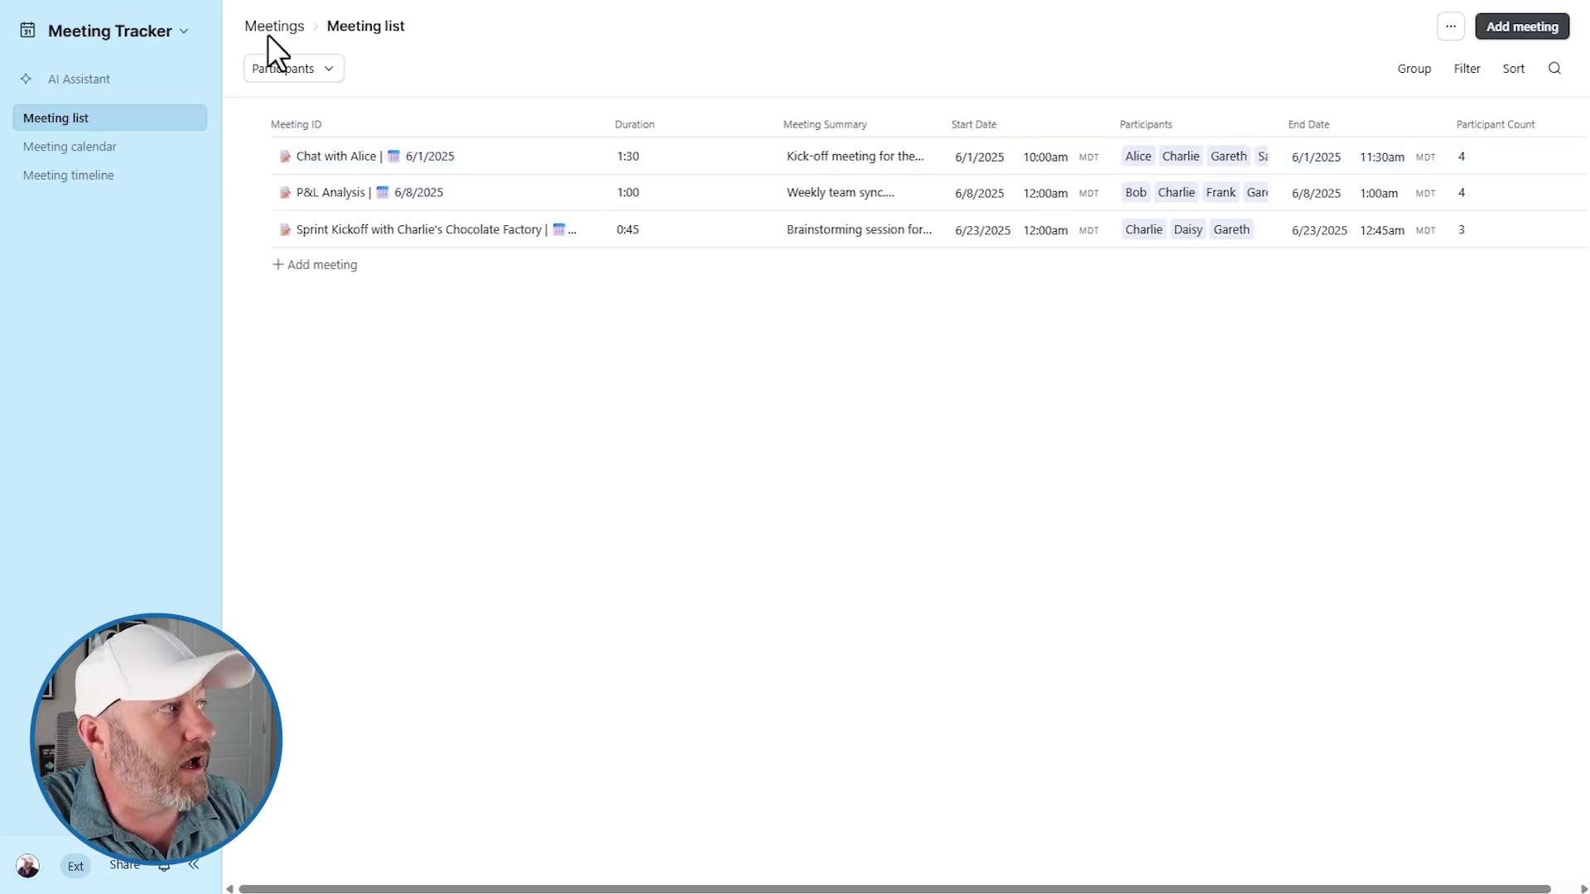
left_click(116, 33)
left_click(139, 78)
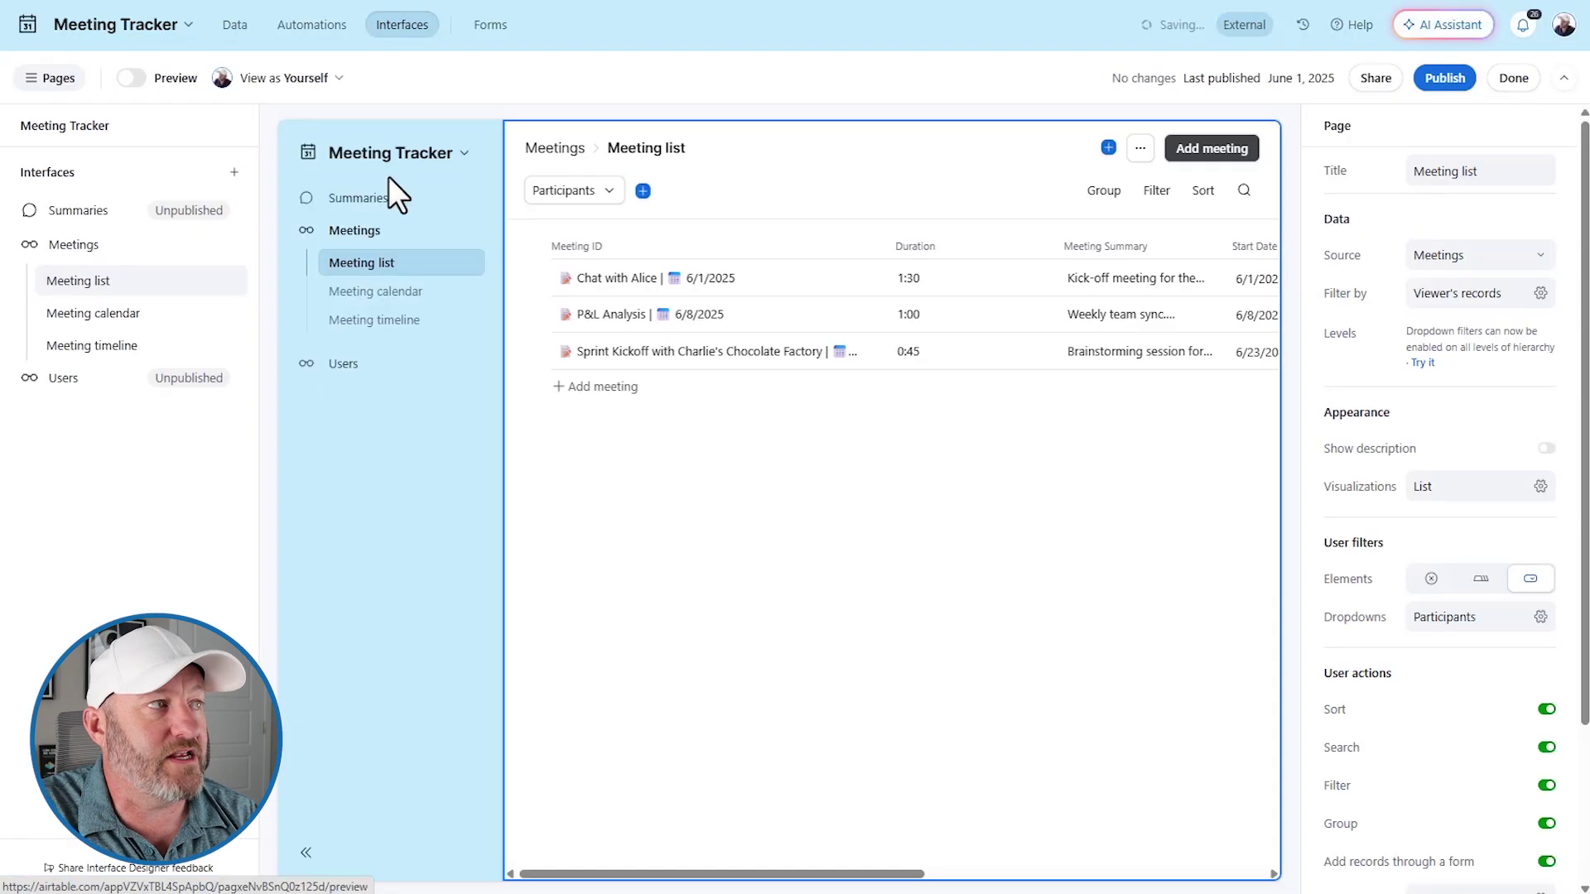
Step: Preview the Meeting list as the other internal member and open Event planning for Acme
left_click(131, 78)
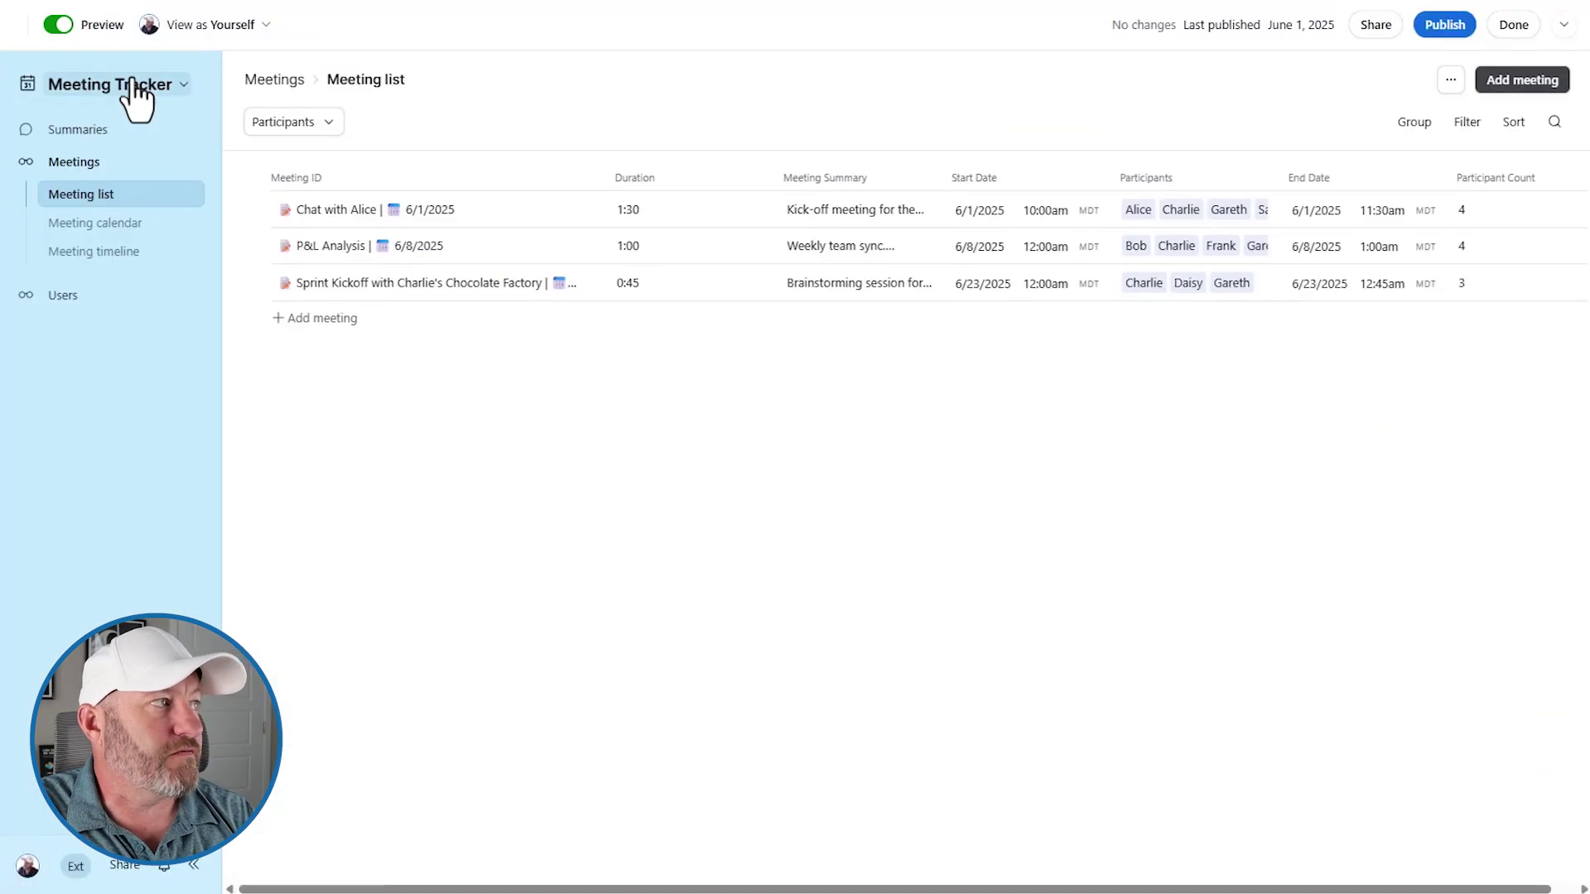
left_click(220, 33)
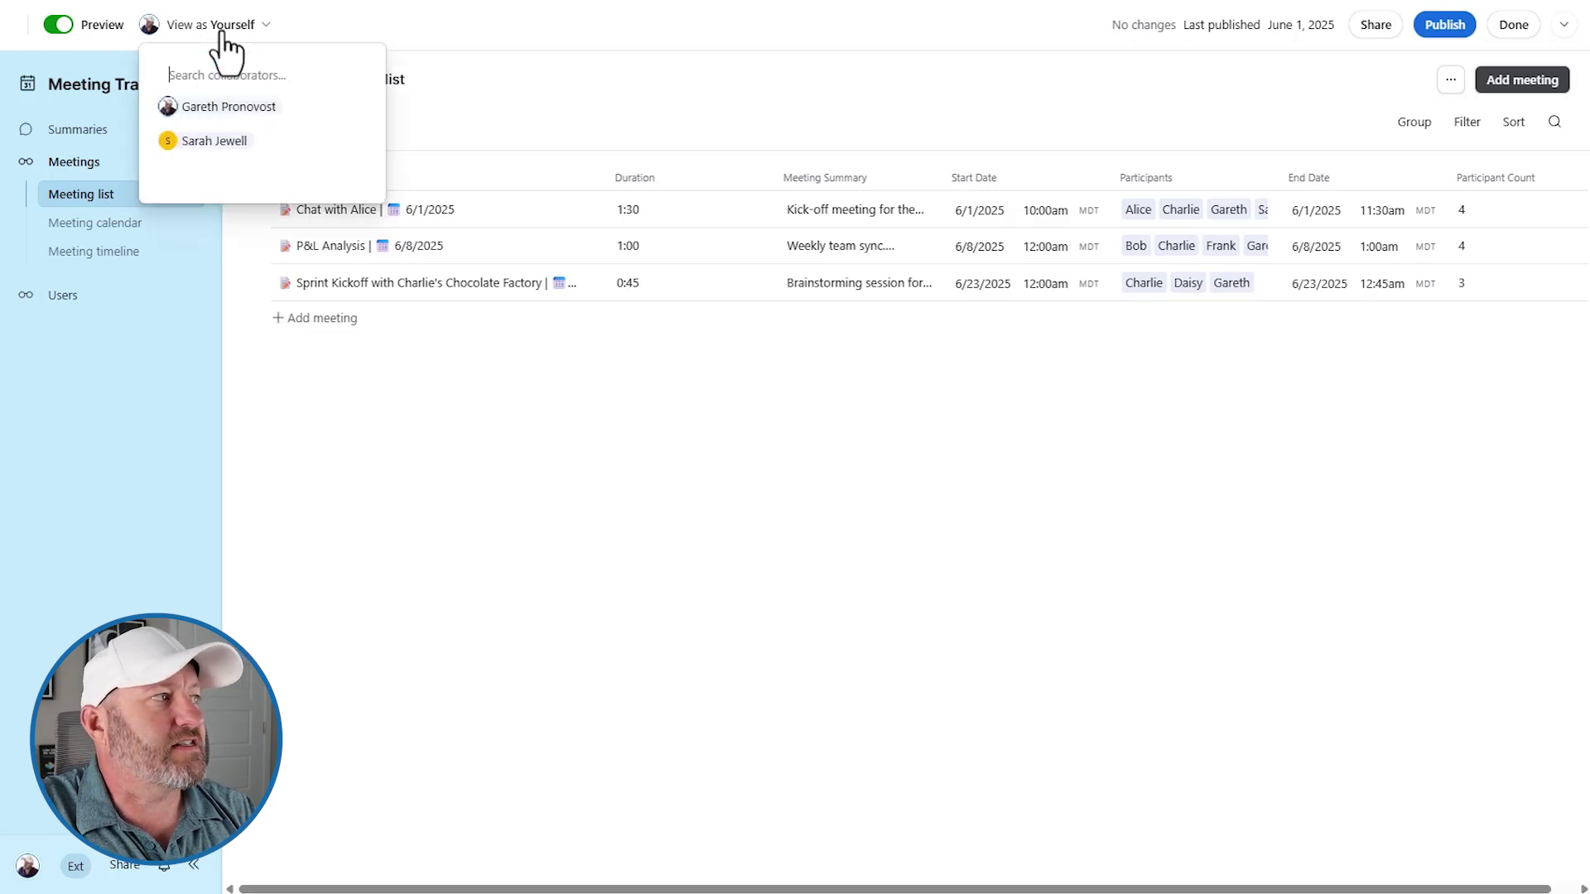
left_click(218, 142)
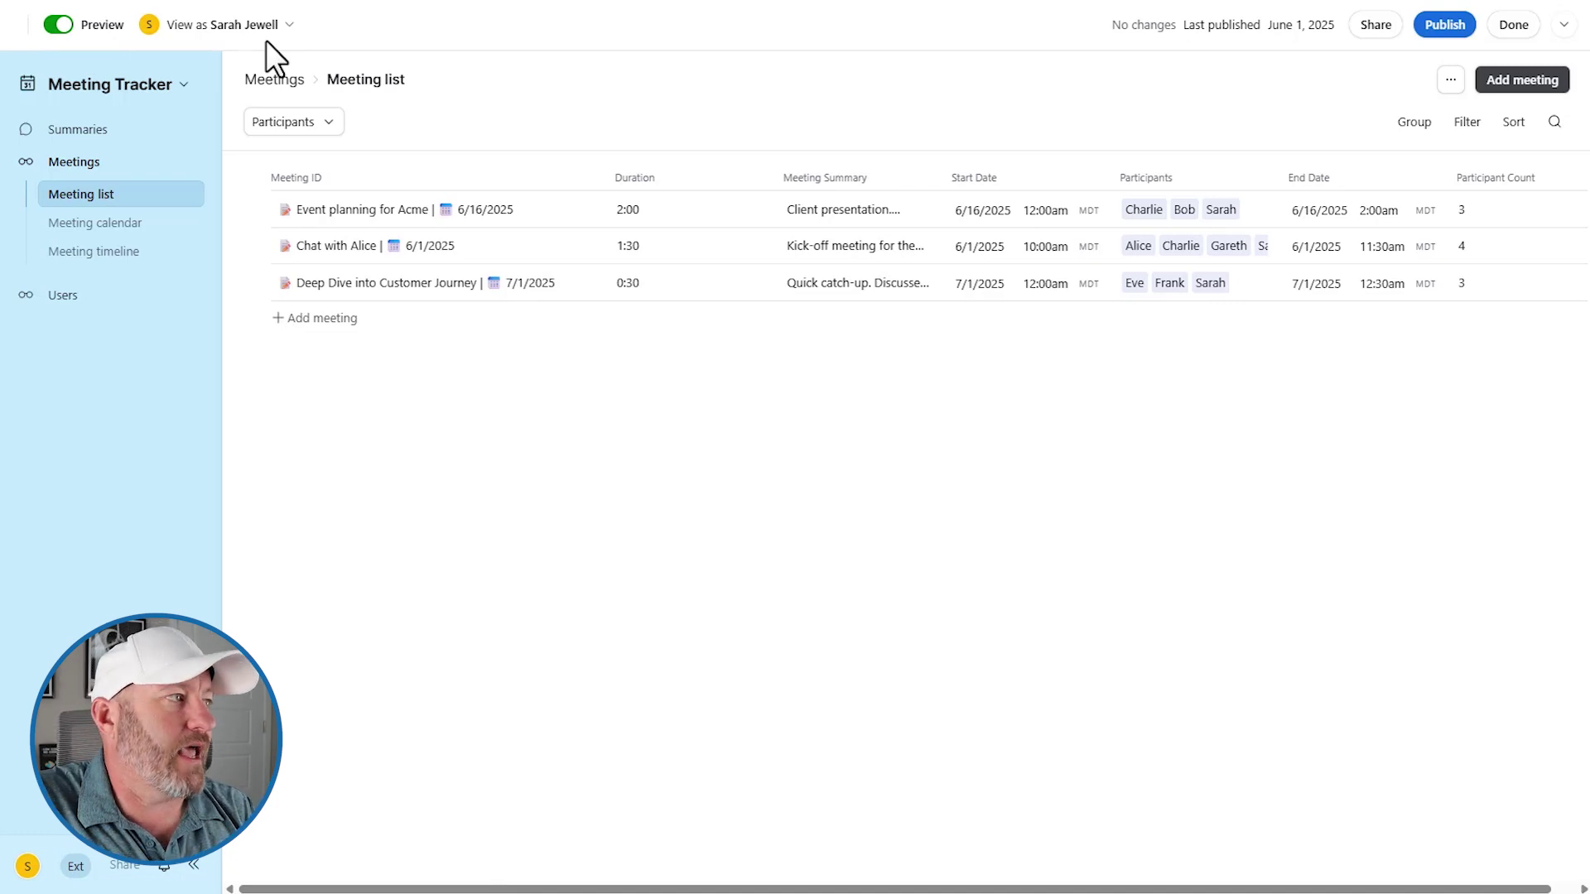
left_click(504, 218)
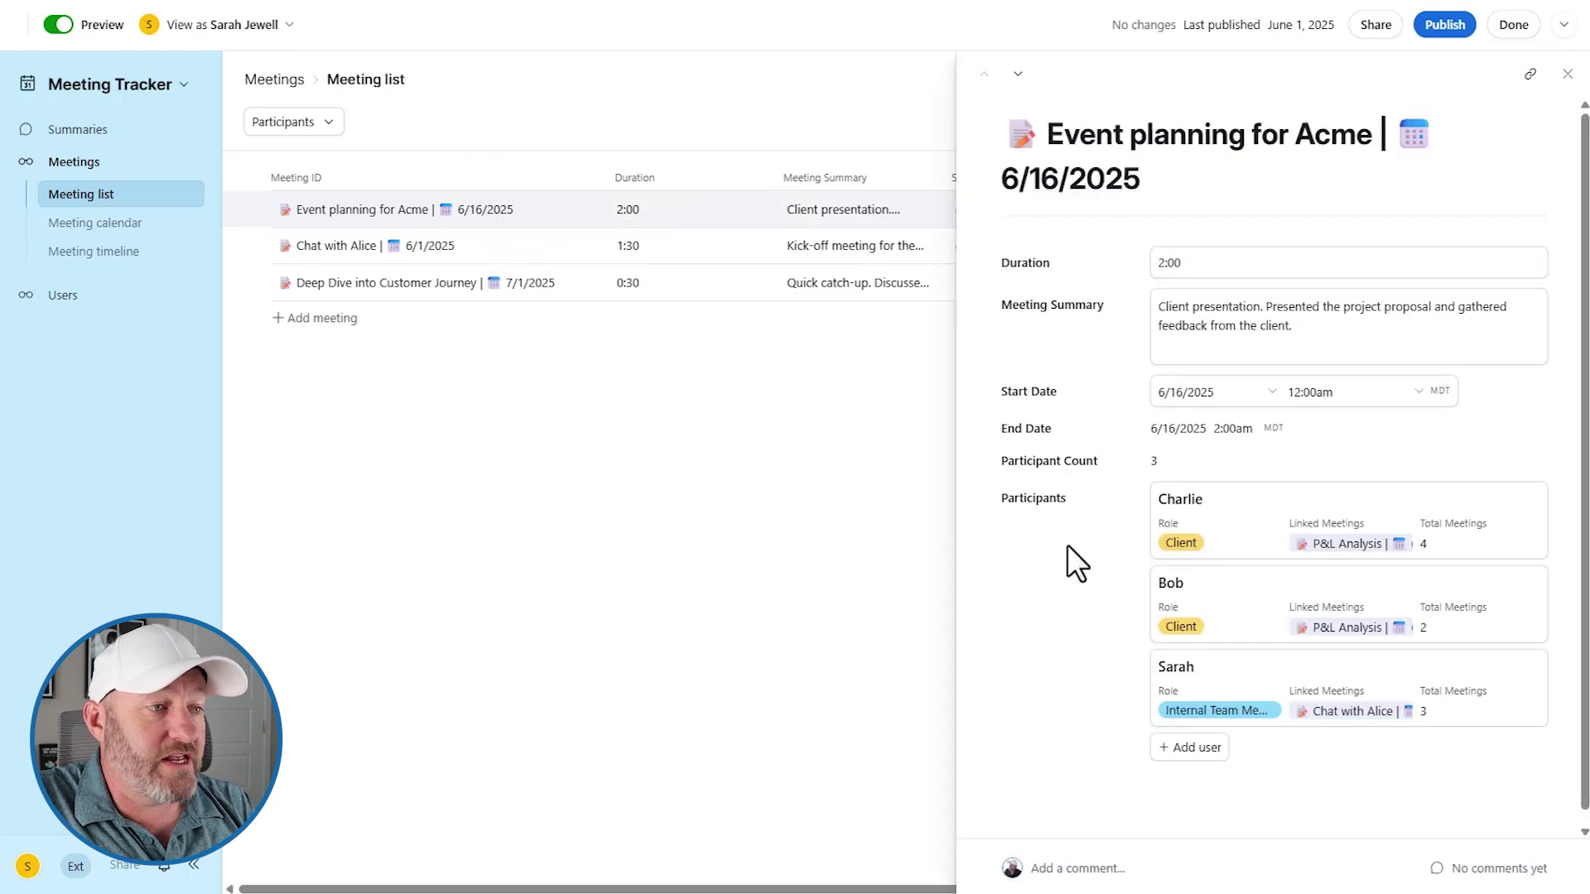
Step: Post the comment 'test' on the Event planning for Acme meeting record
left_click(1149, 866)
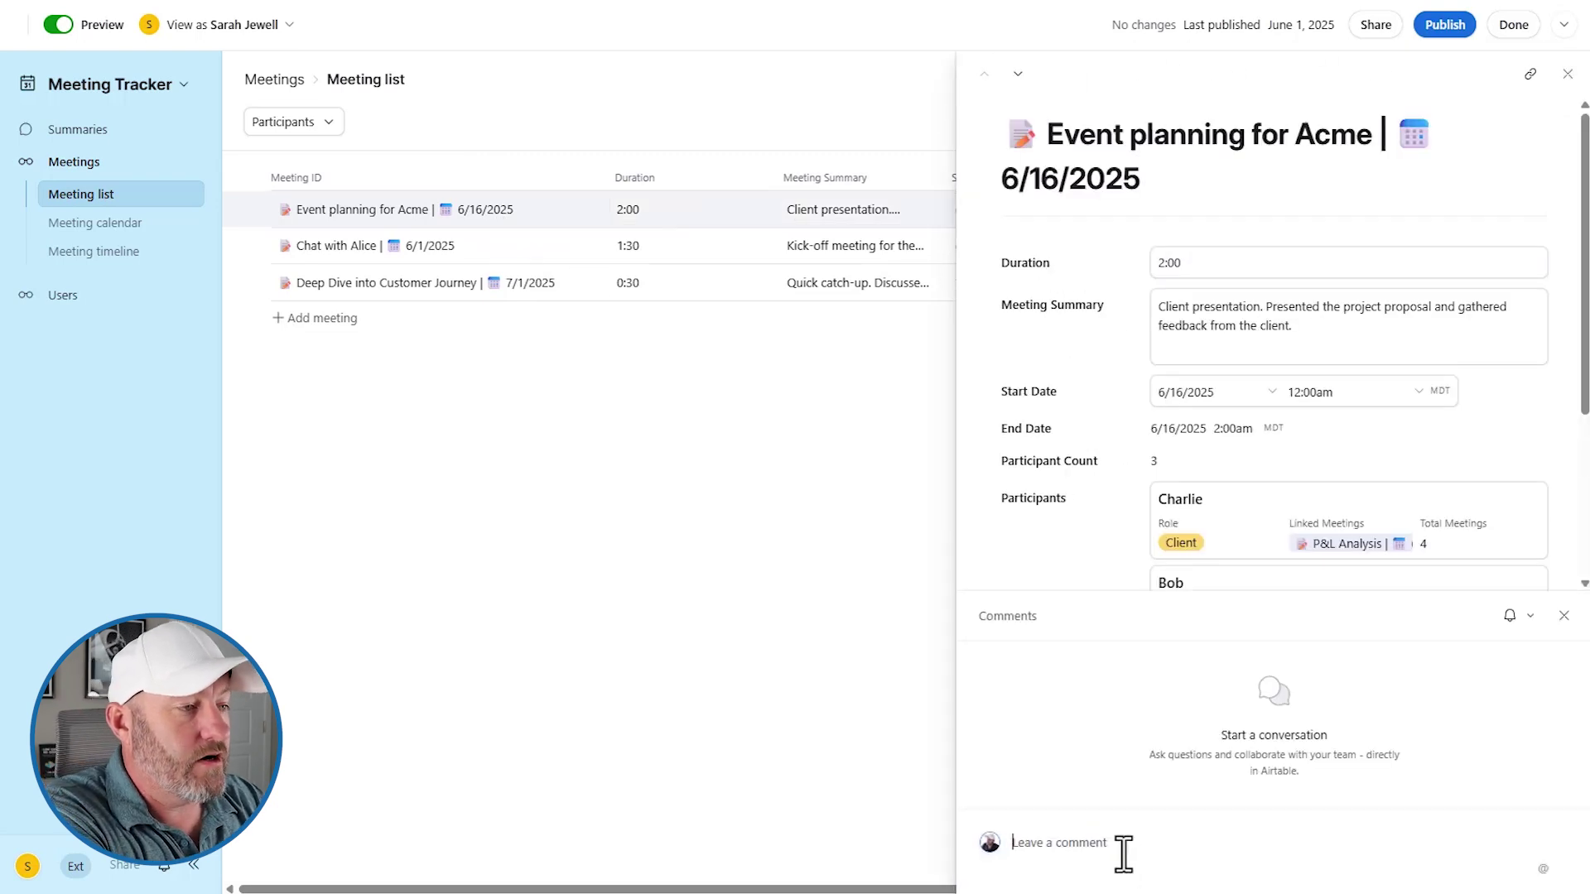
type("@test")
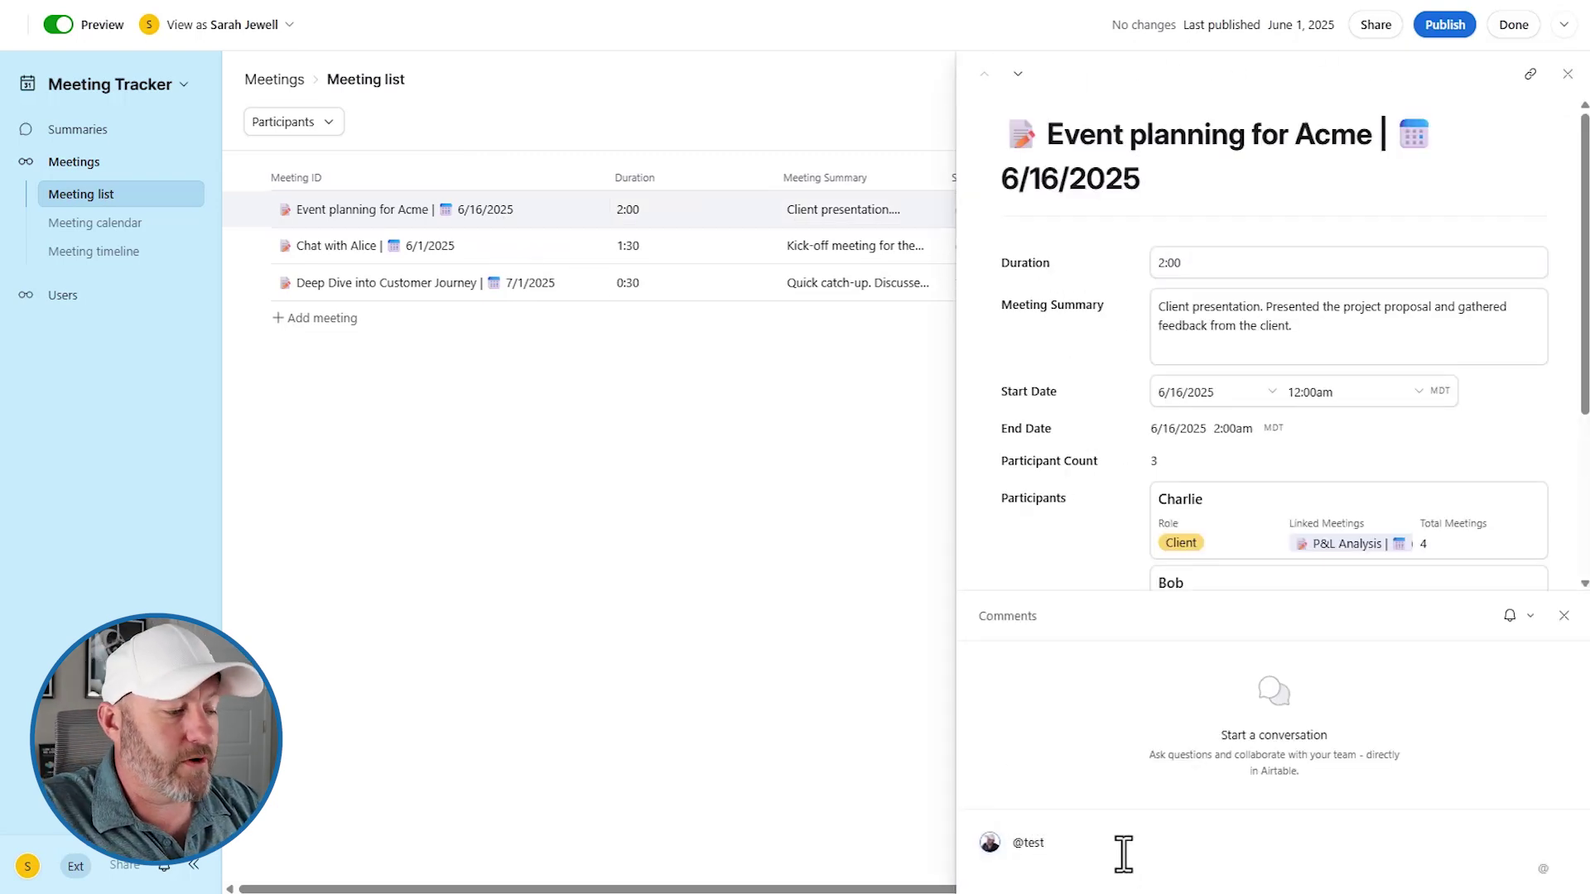
key("ctrl+a")
type("test")
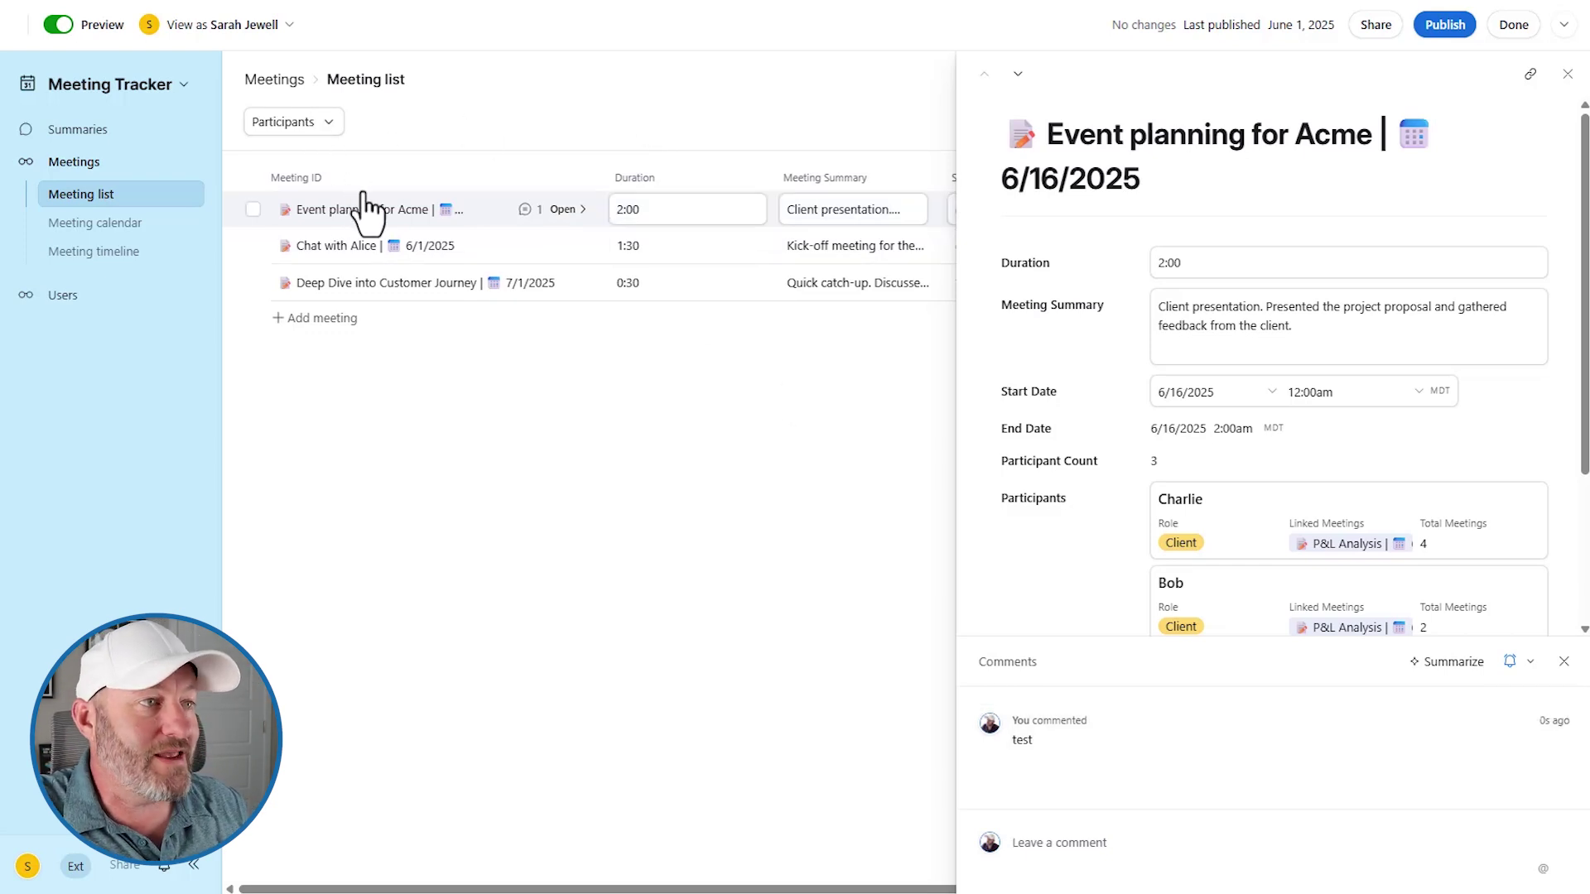
Step: Look over the Meeting Summary field, then go to the Users page
left_click(1283, 328)
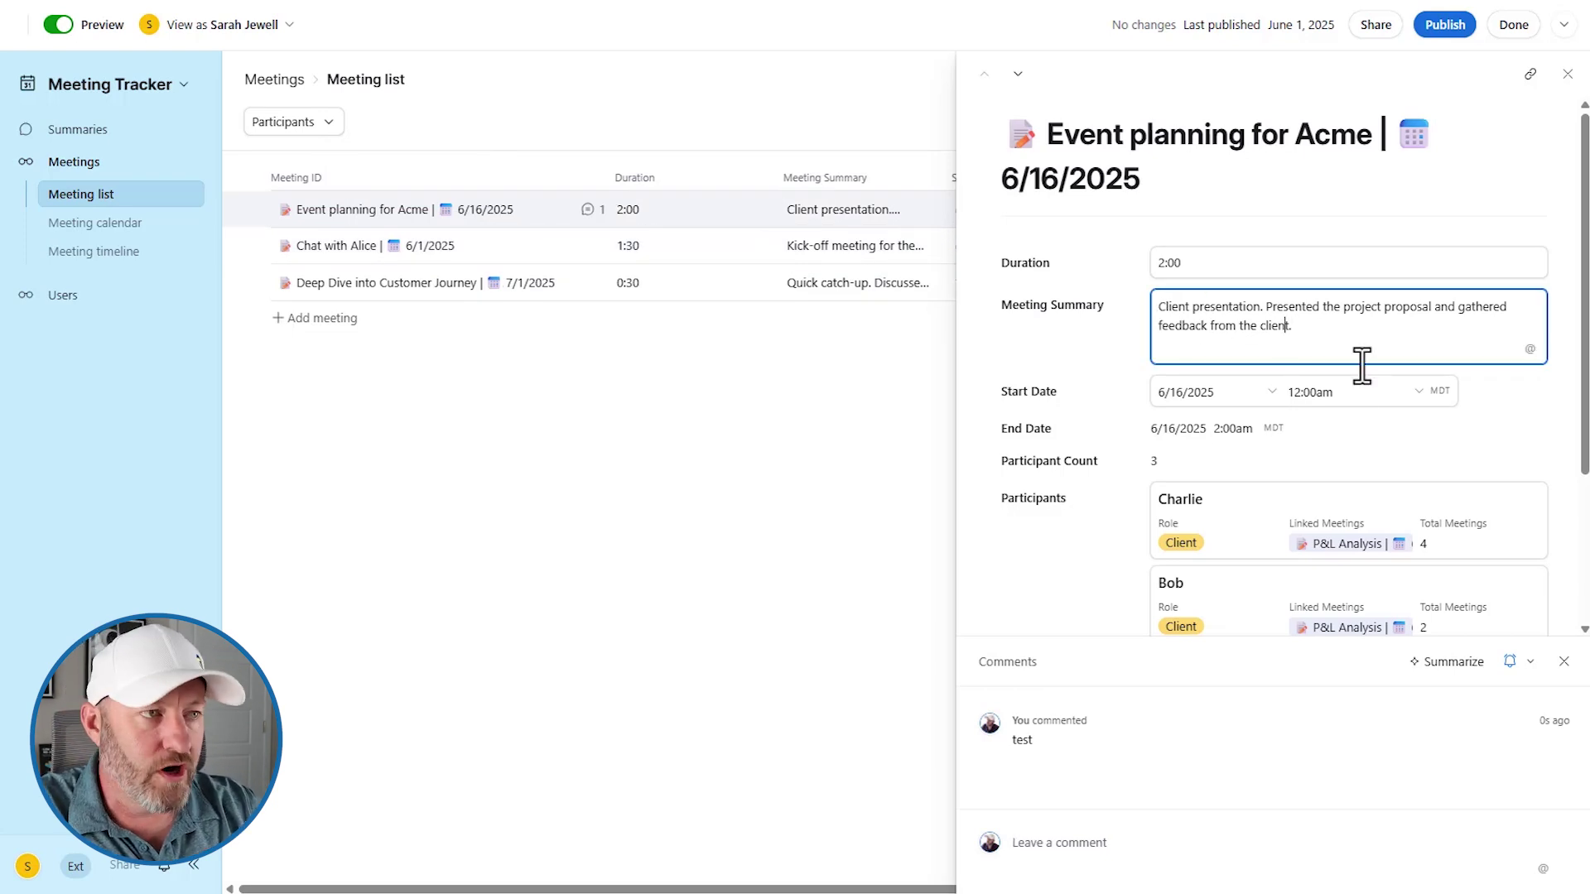
scroll(1363, 365, "down", 3)
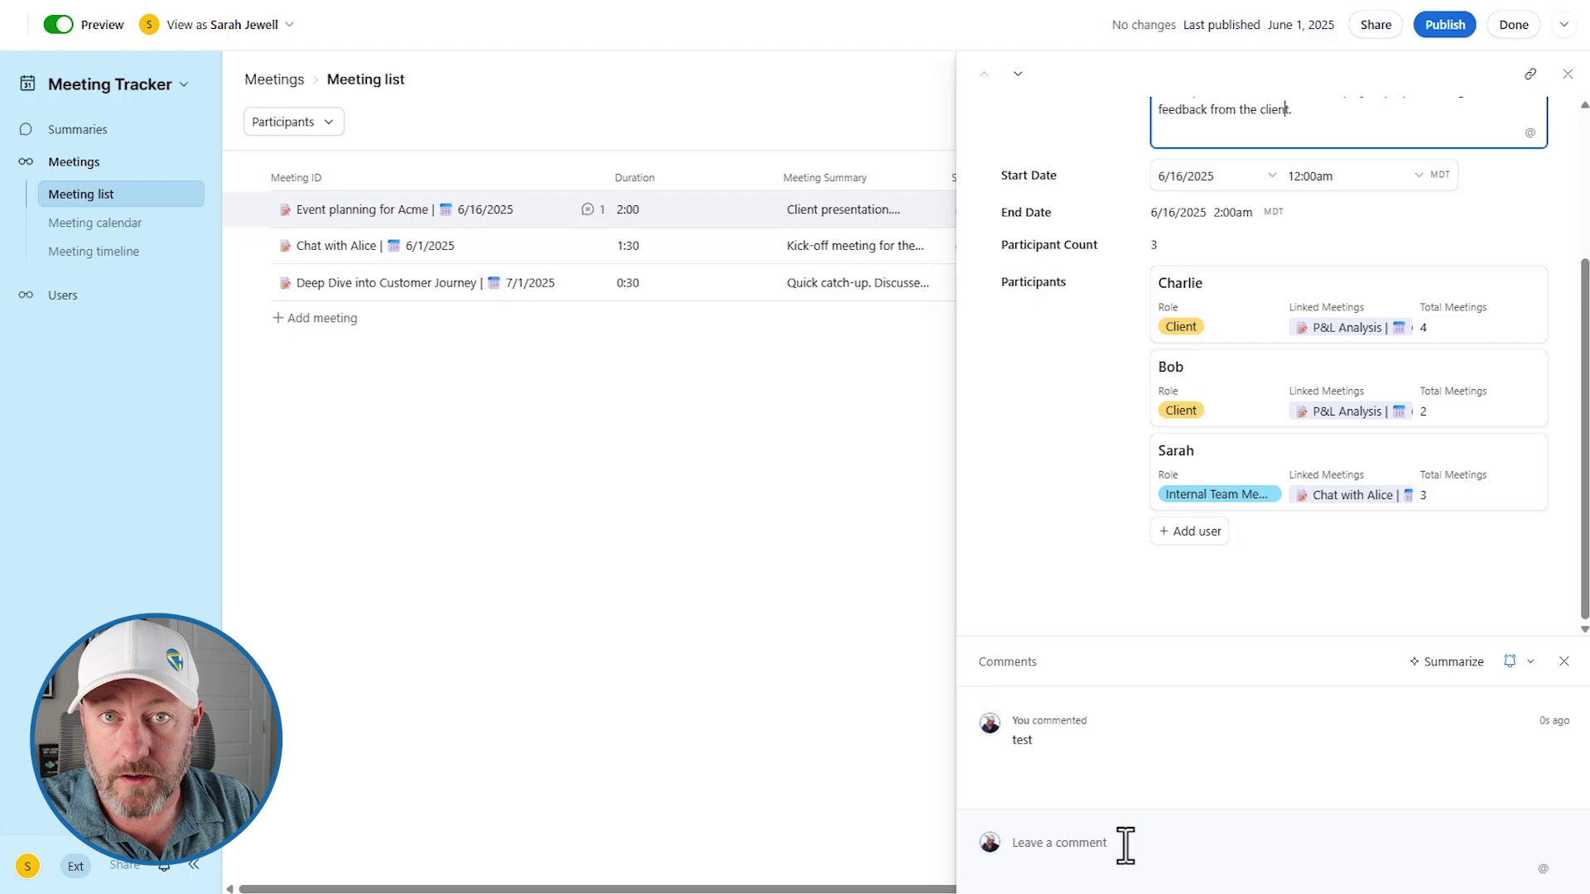
left_click(1062, 548)
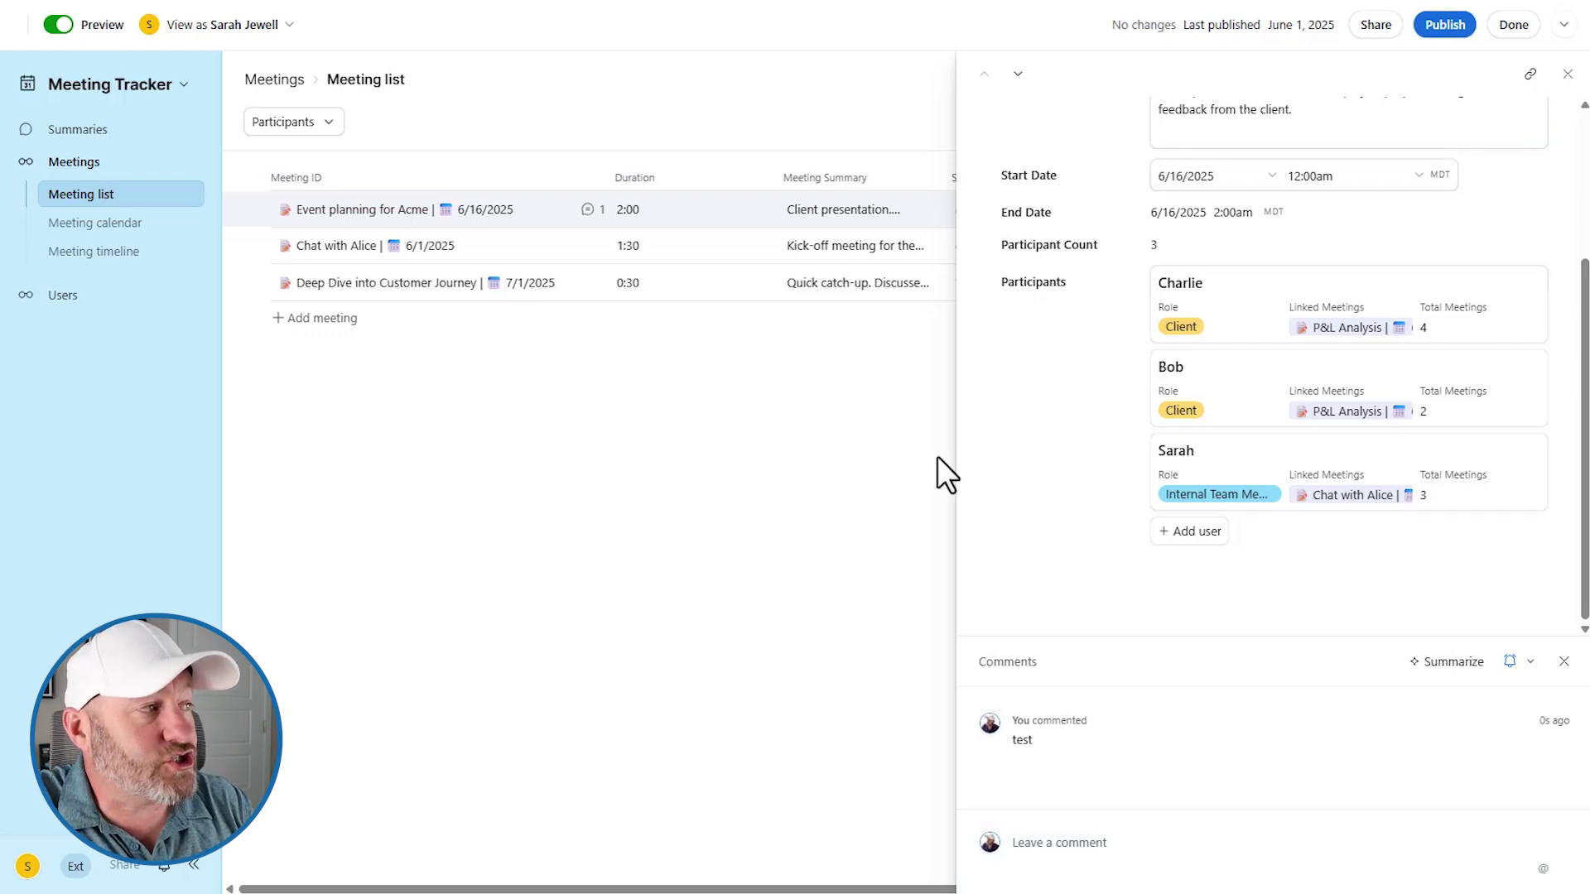
left_click(55, 297)
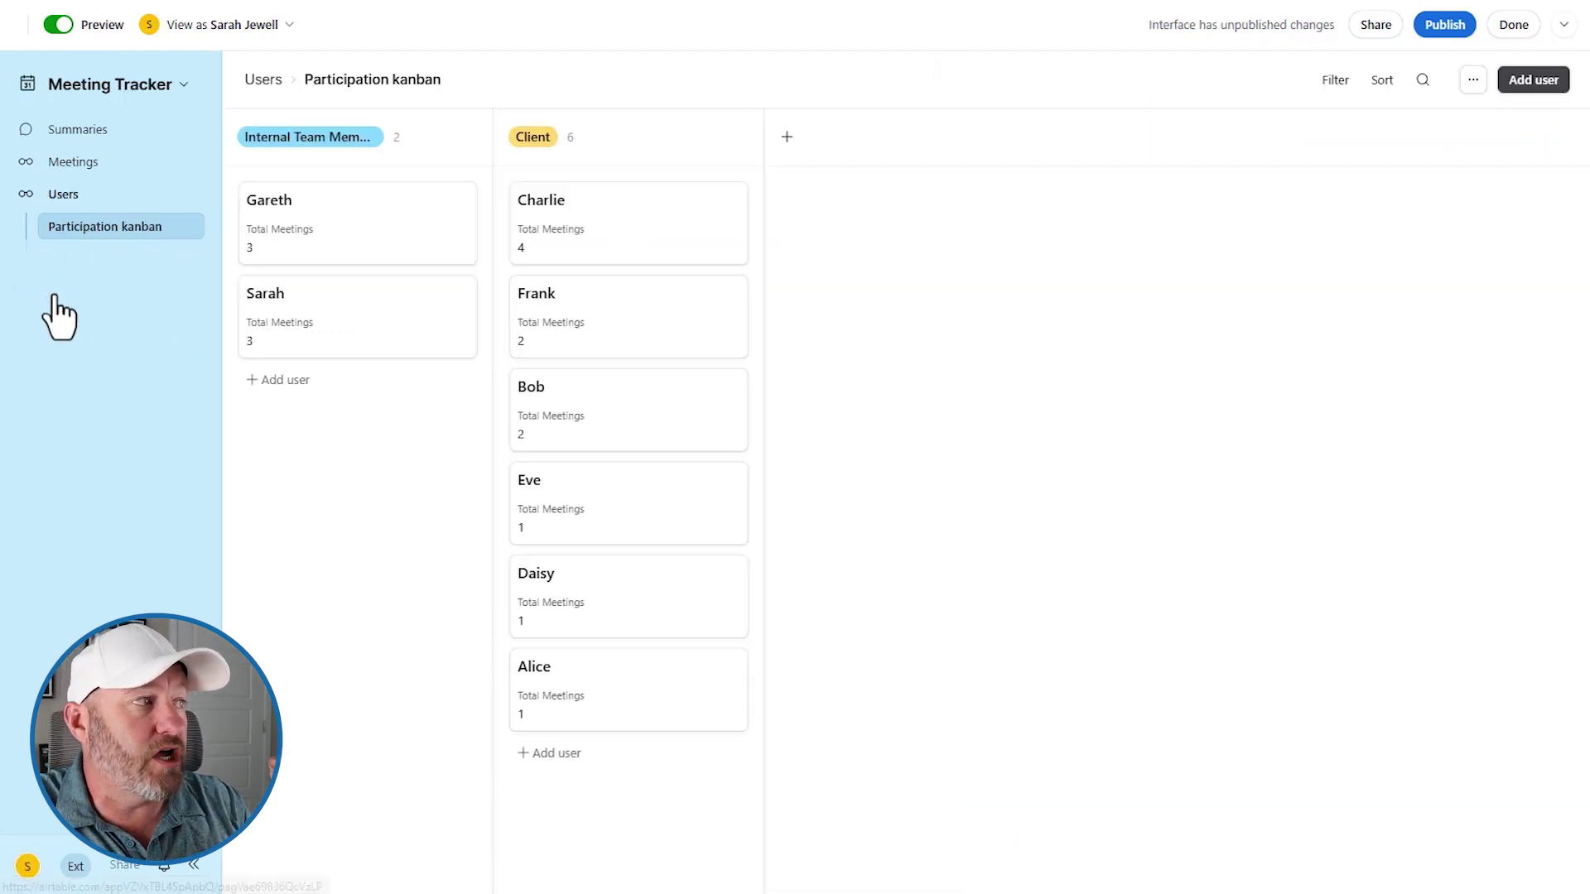
Step: Open the internal team member's card on the Participation kanban to view their user record
left_click(344, 250)
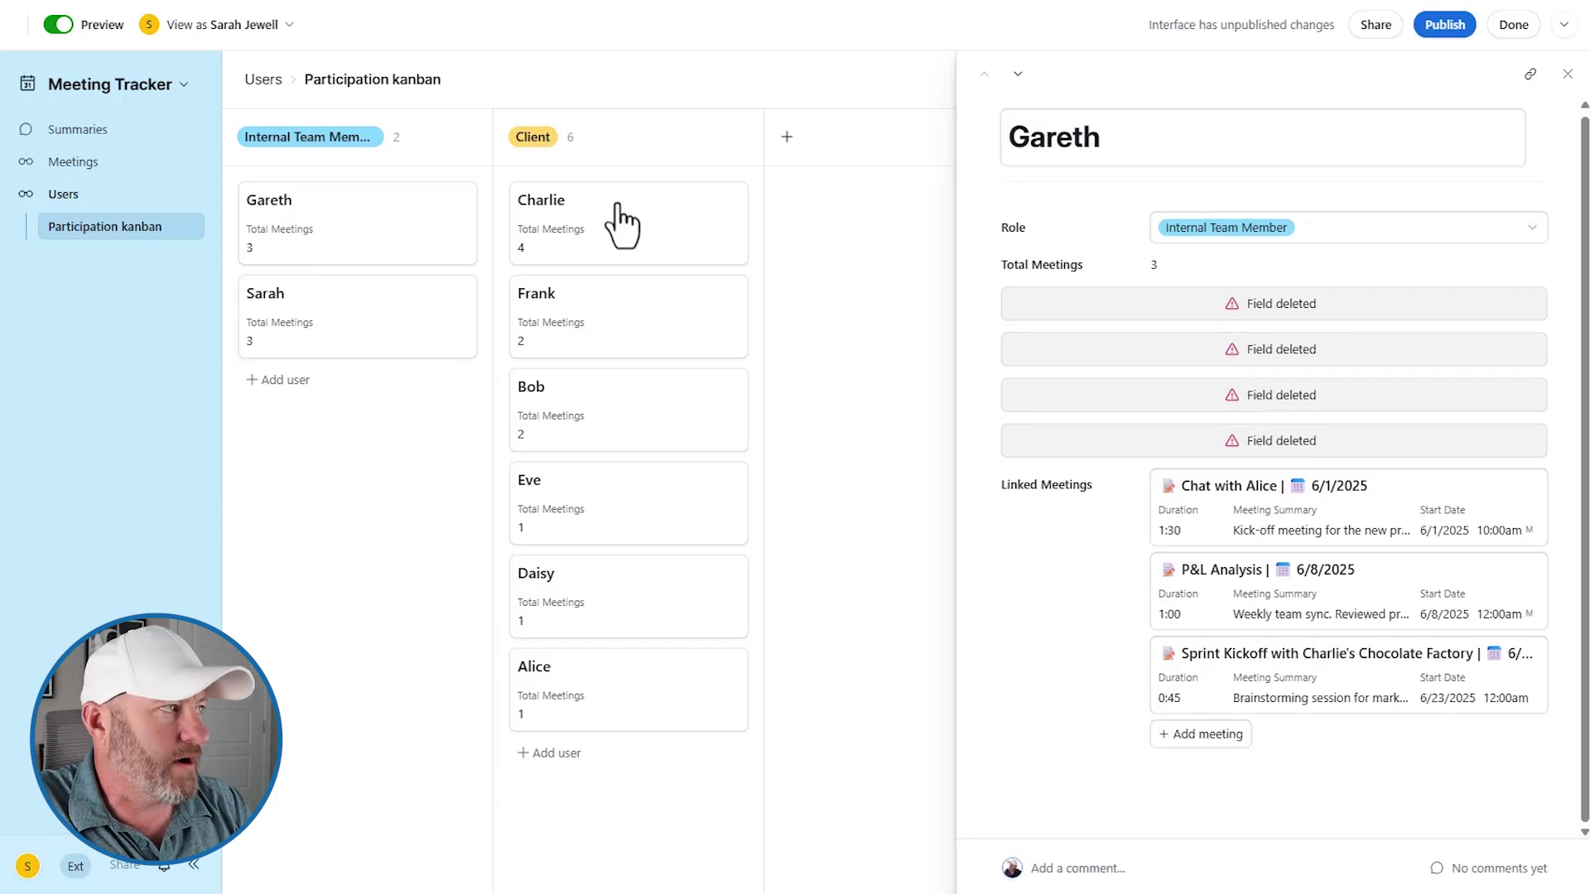
Step: Leave preview and remove the four broken 'Field deleted' elements from the user detail page
left_click(58, 25)
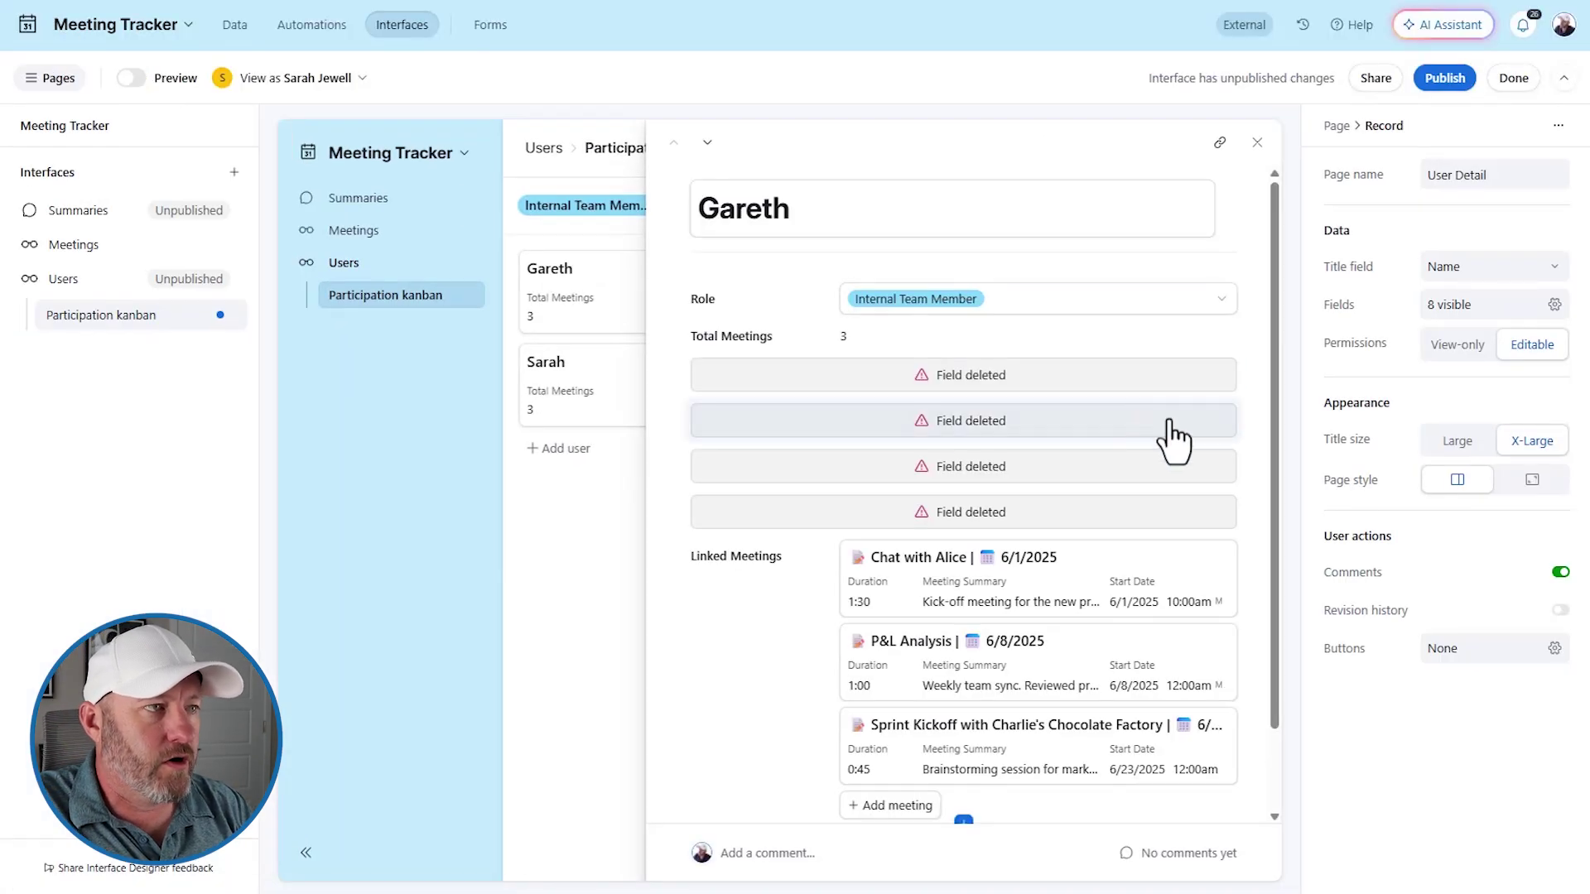
left_click(1223, 383)
left_click(1231, 364)
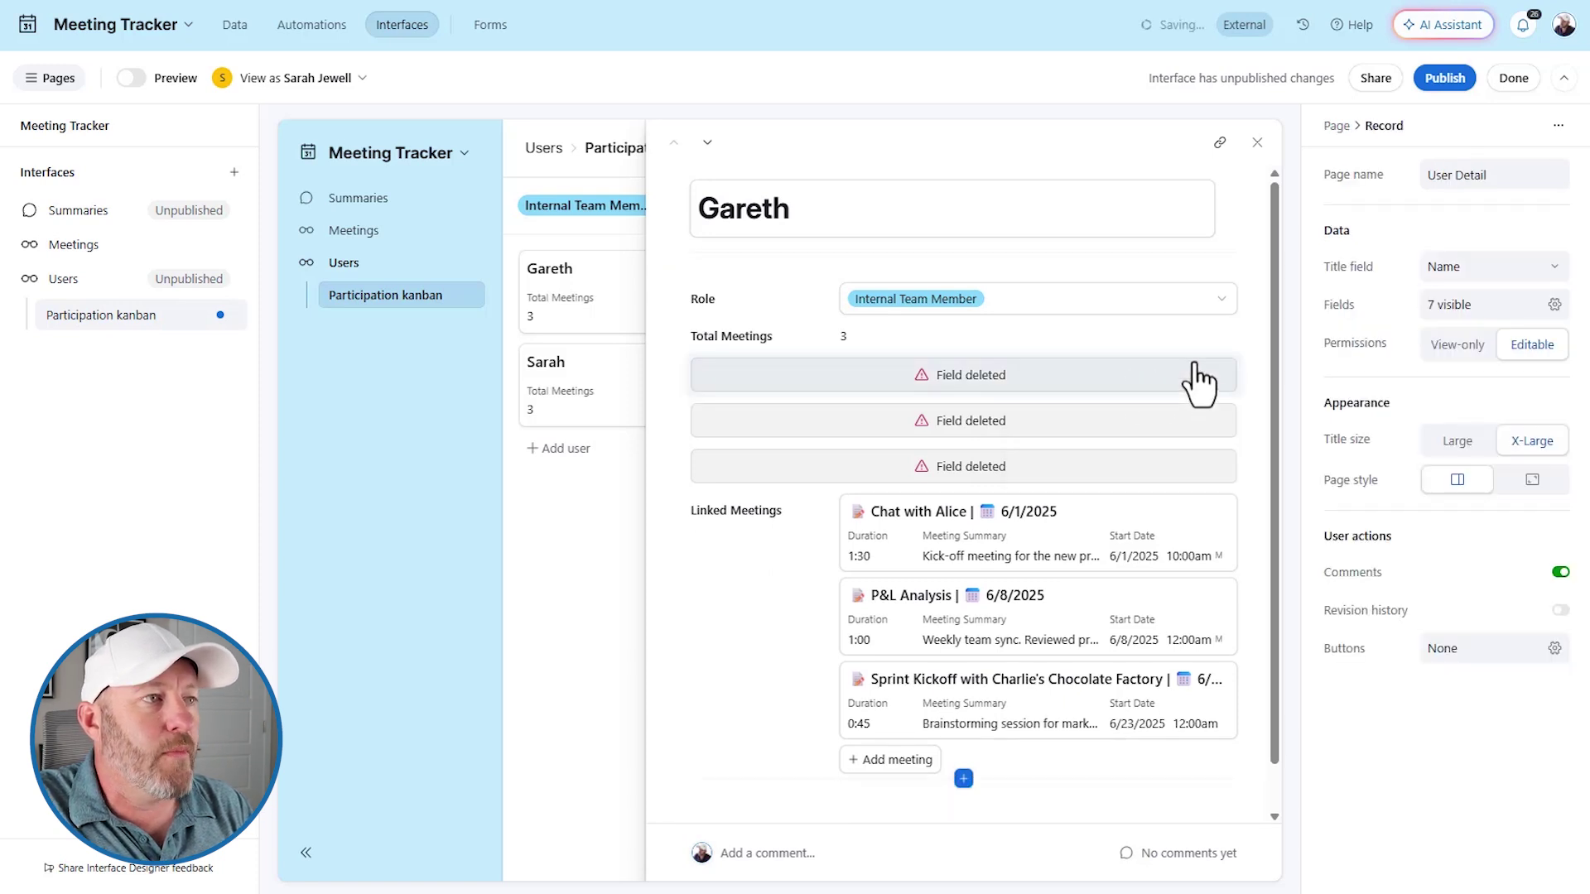
left_click(1224, 379)
left_click(1231, 365)
left_click(1162, 478)
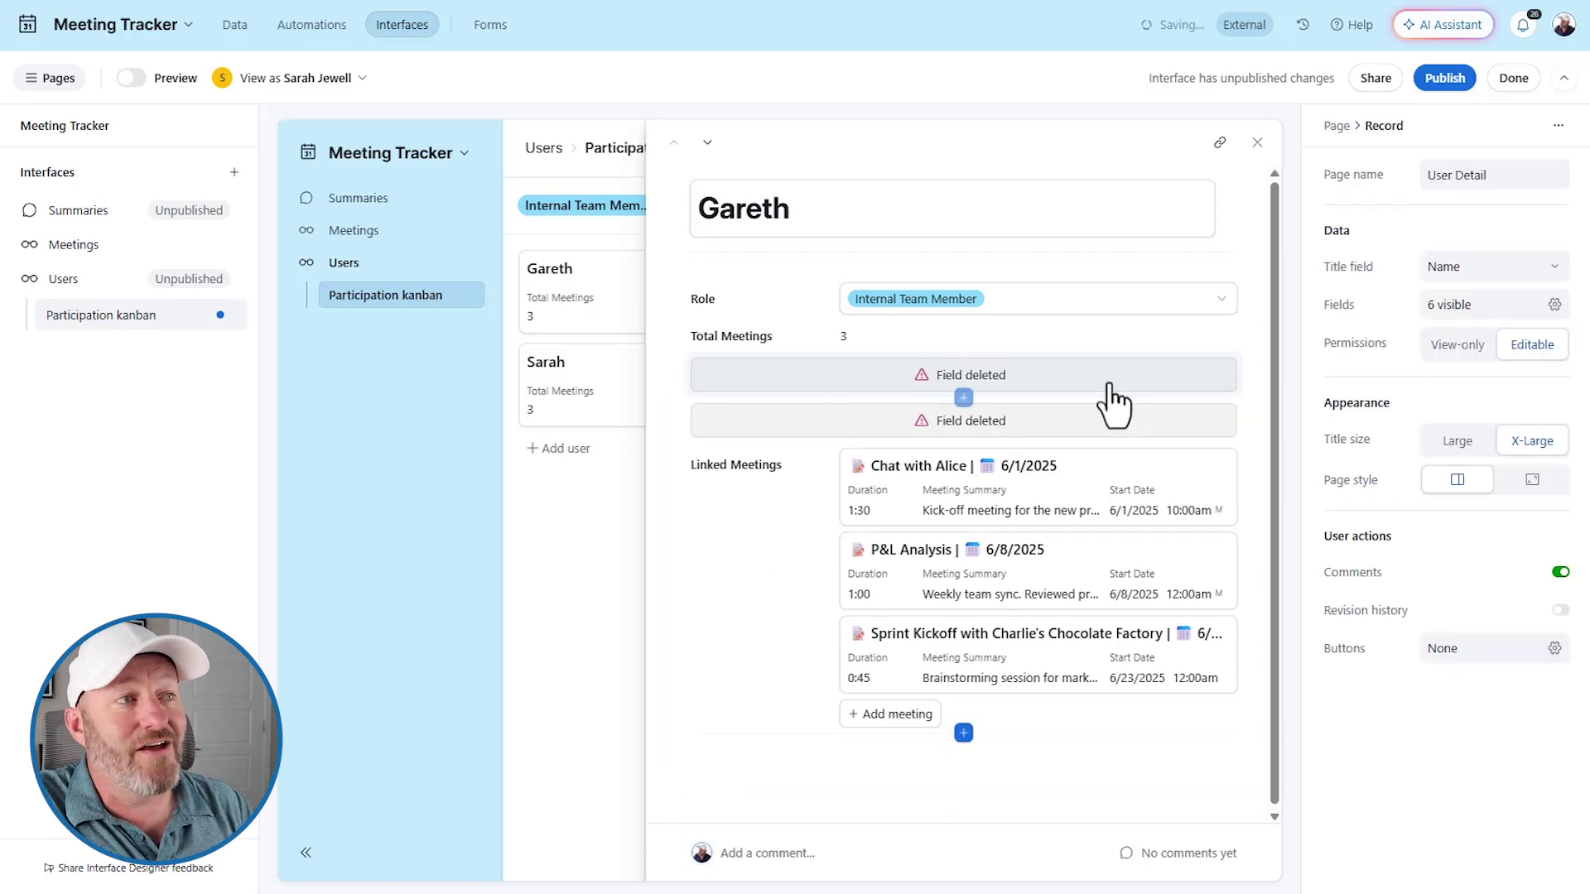
left_click(1197, 389)
left_click(1231, 365)
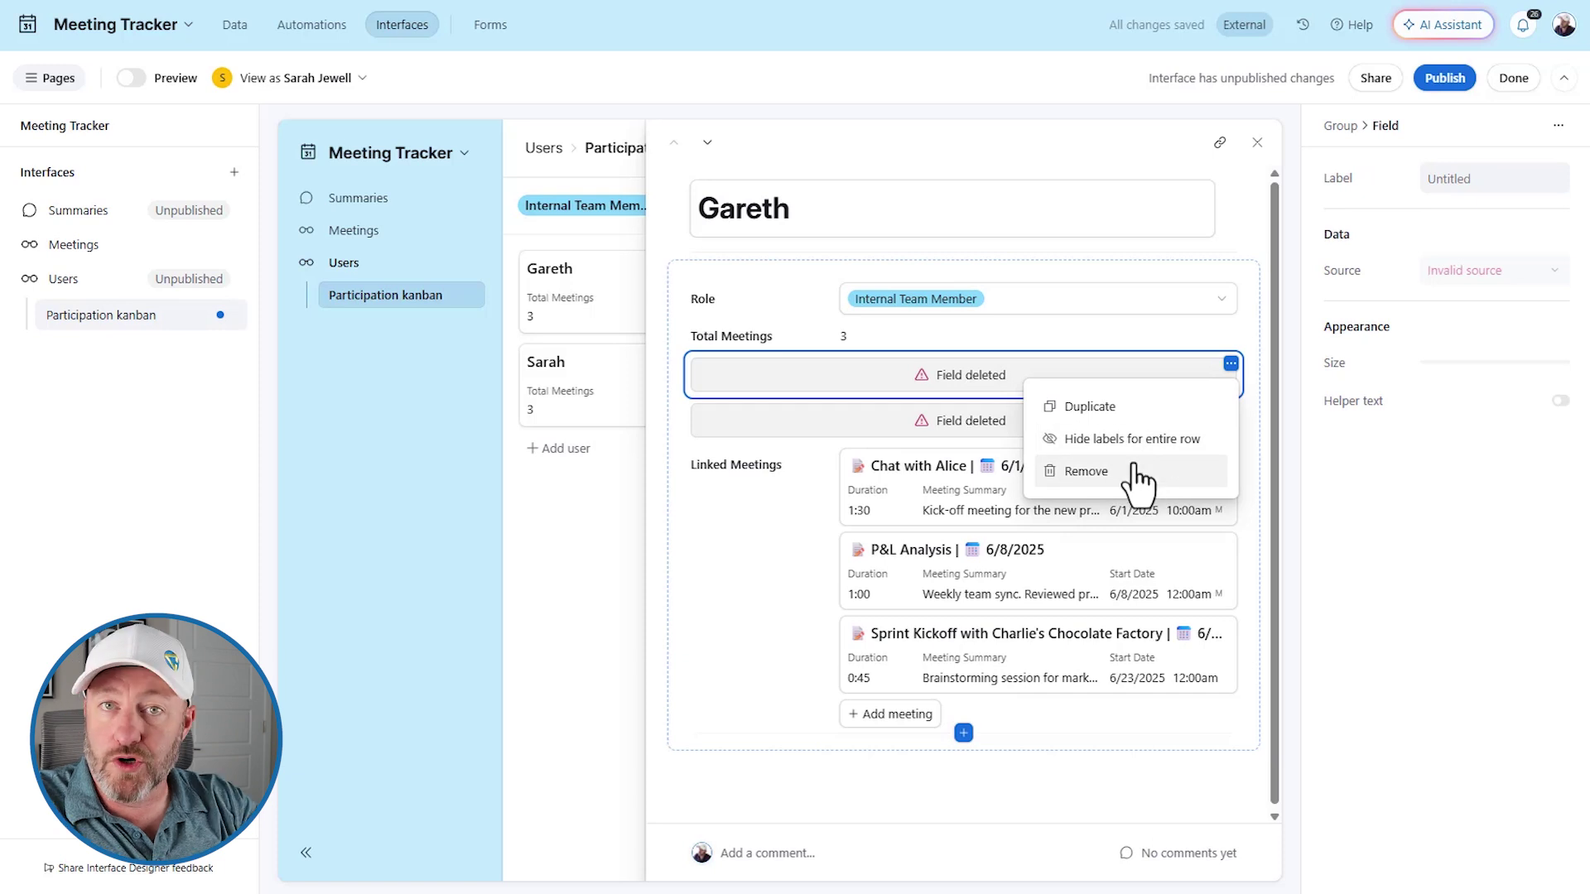
left_click(1142, 472)
left_click(1159, 383)
left_click(1231, 364)
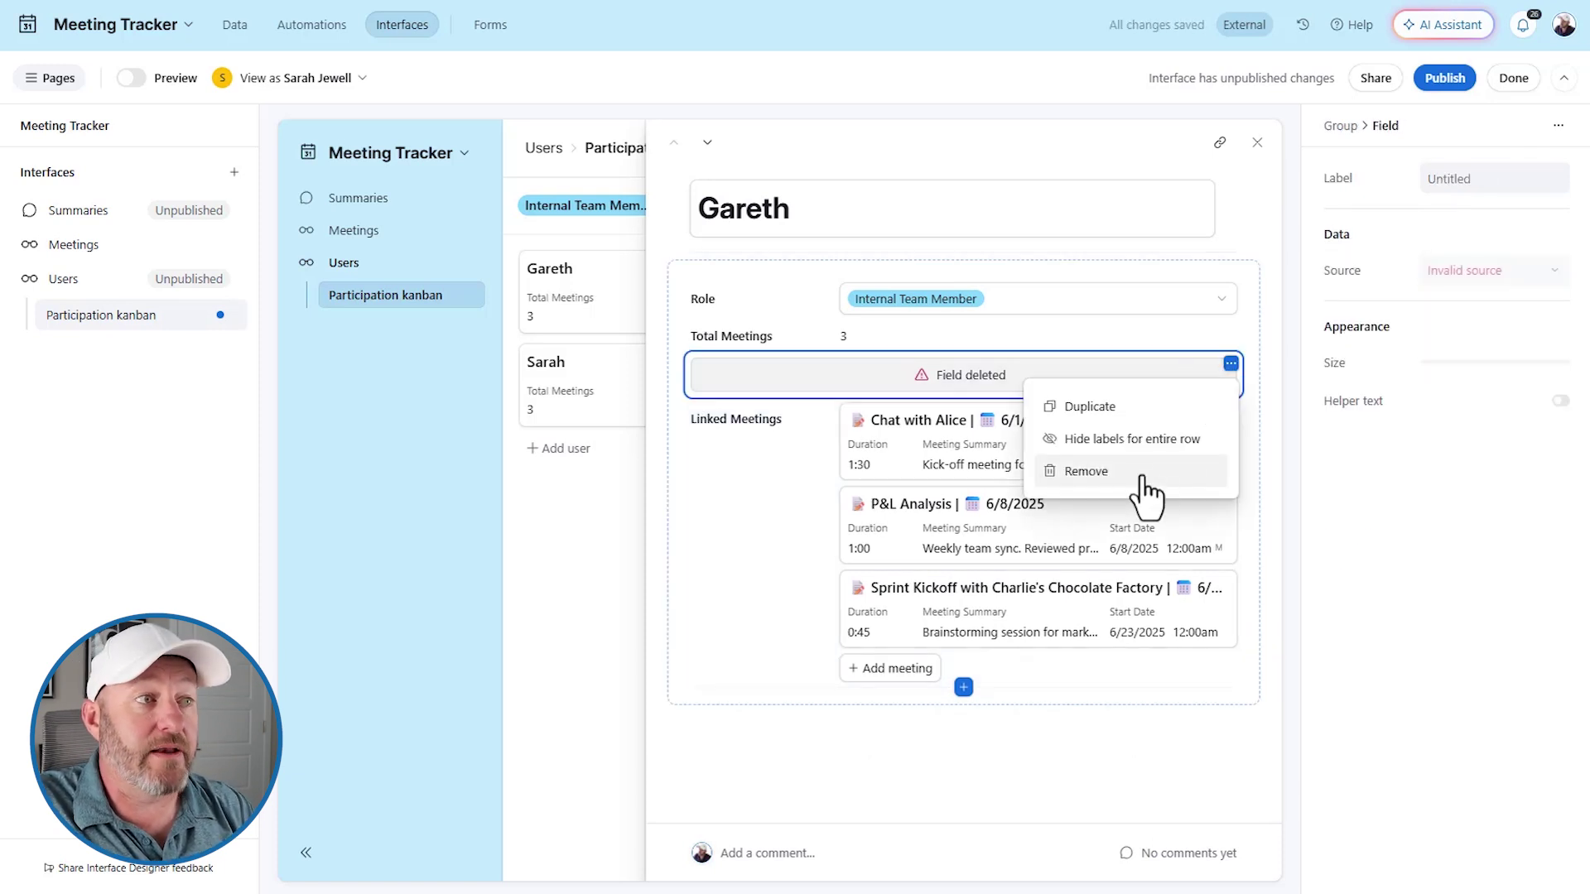
left_click(1134, 472)
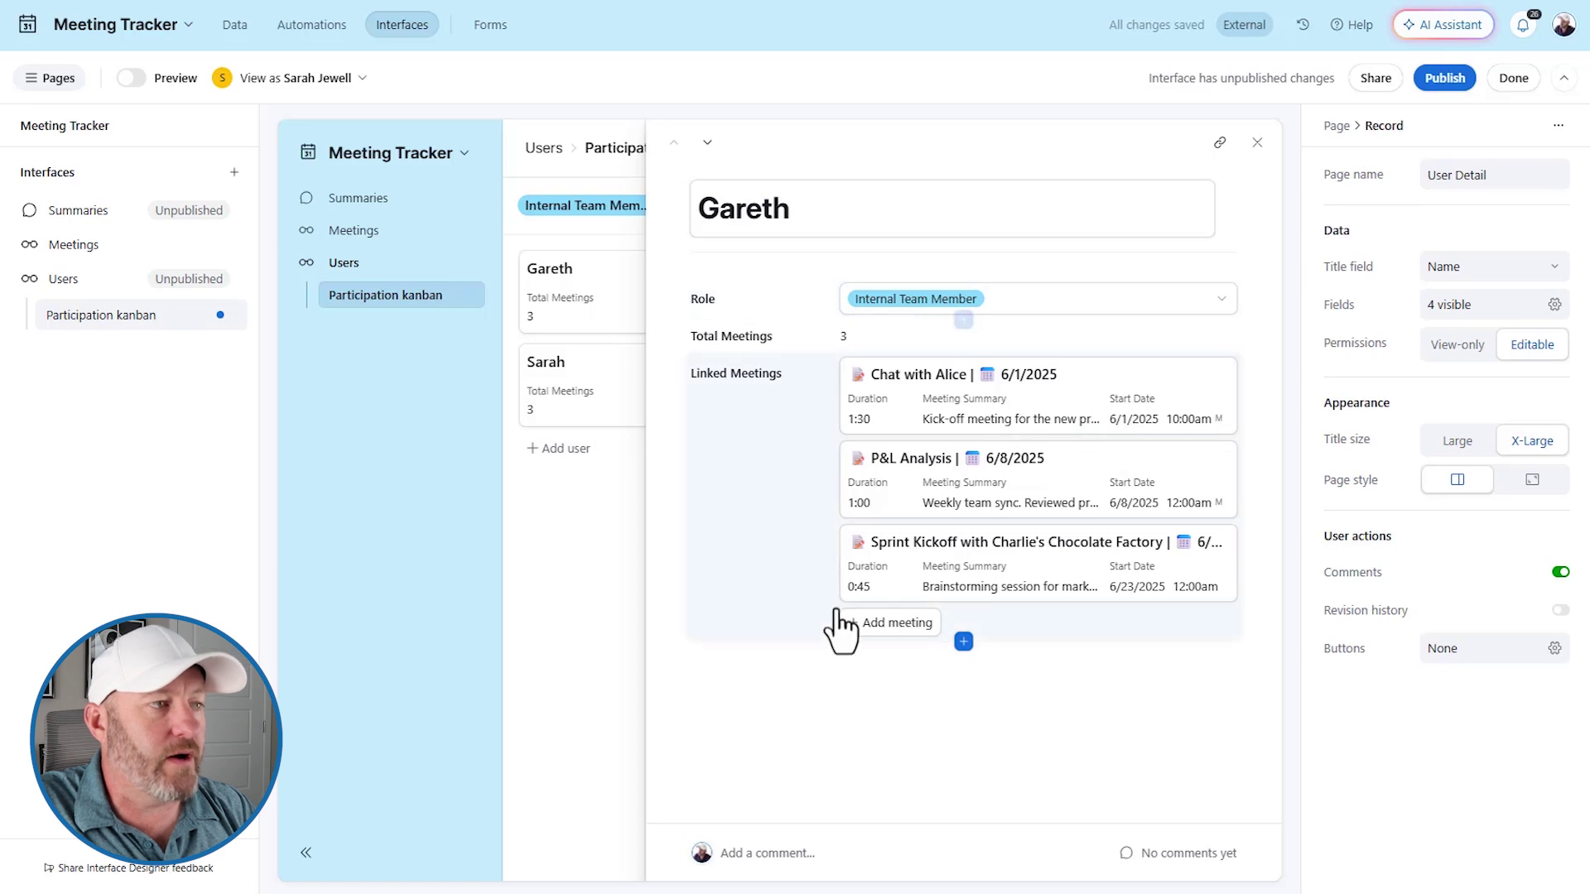
Step: Add an editable Airtable User field, link the user to their Airtable account, and publish the interfaces
left_click(963, 642)
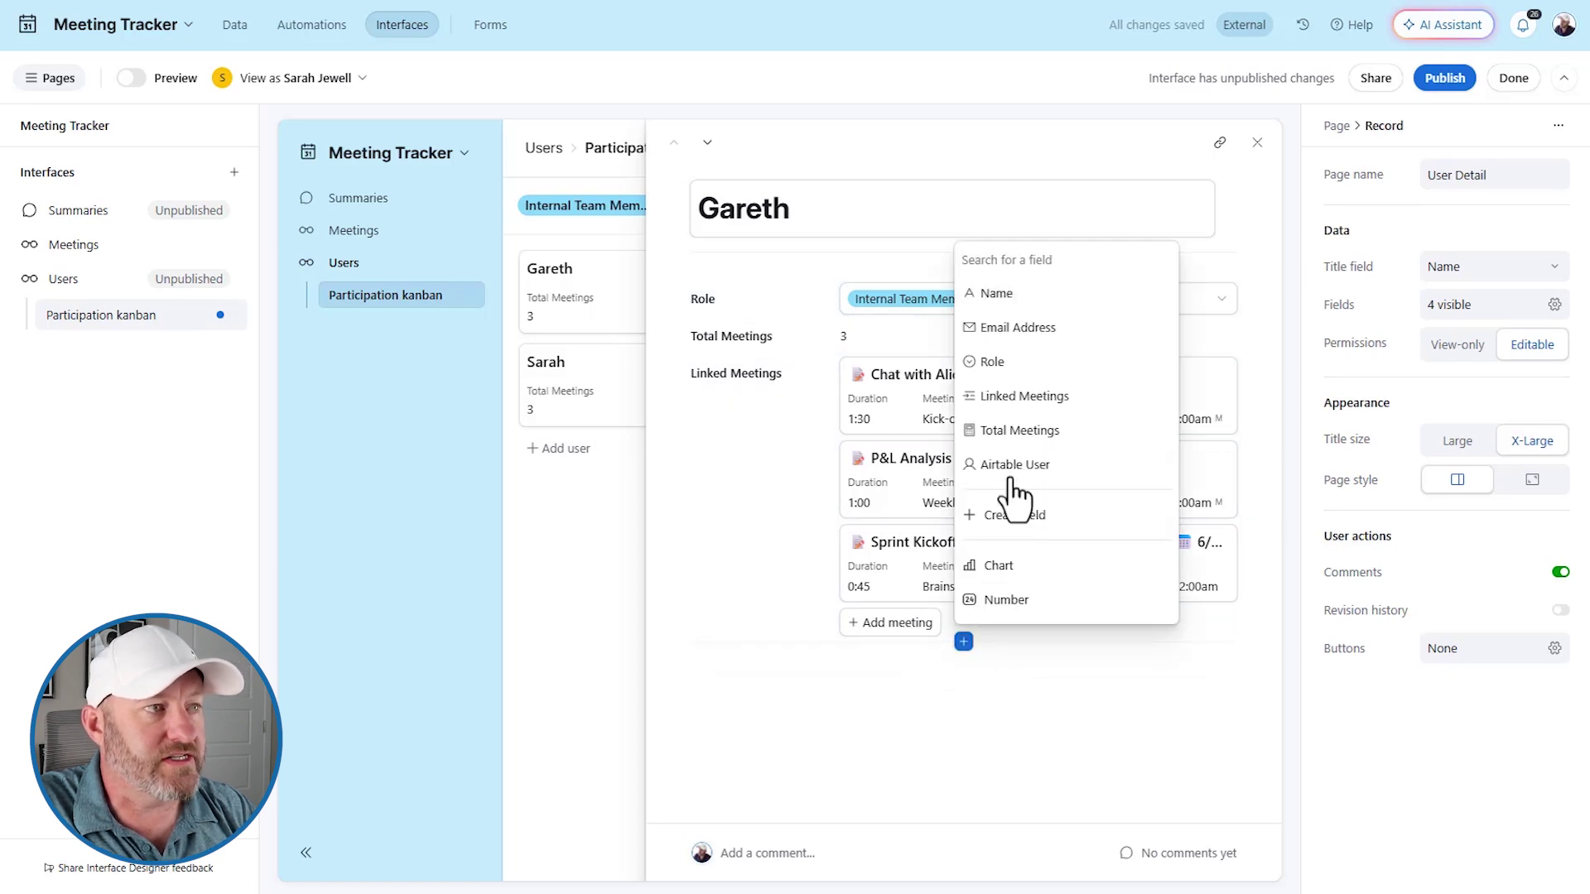
left_click(1017, 464)
left_click(1002, 666)
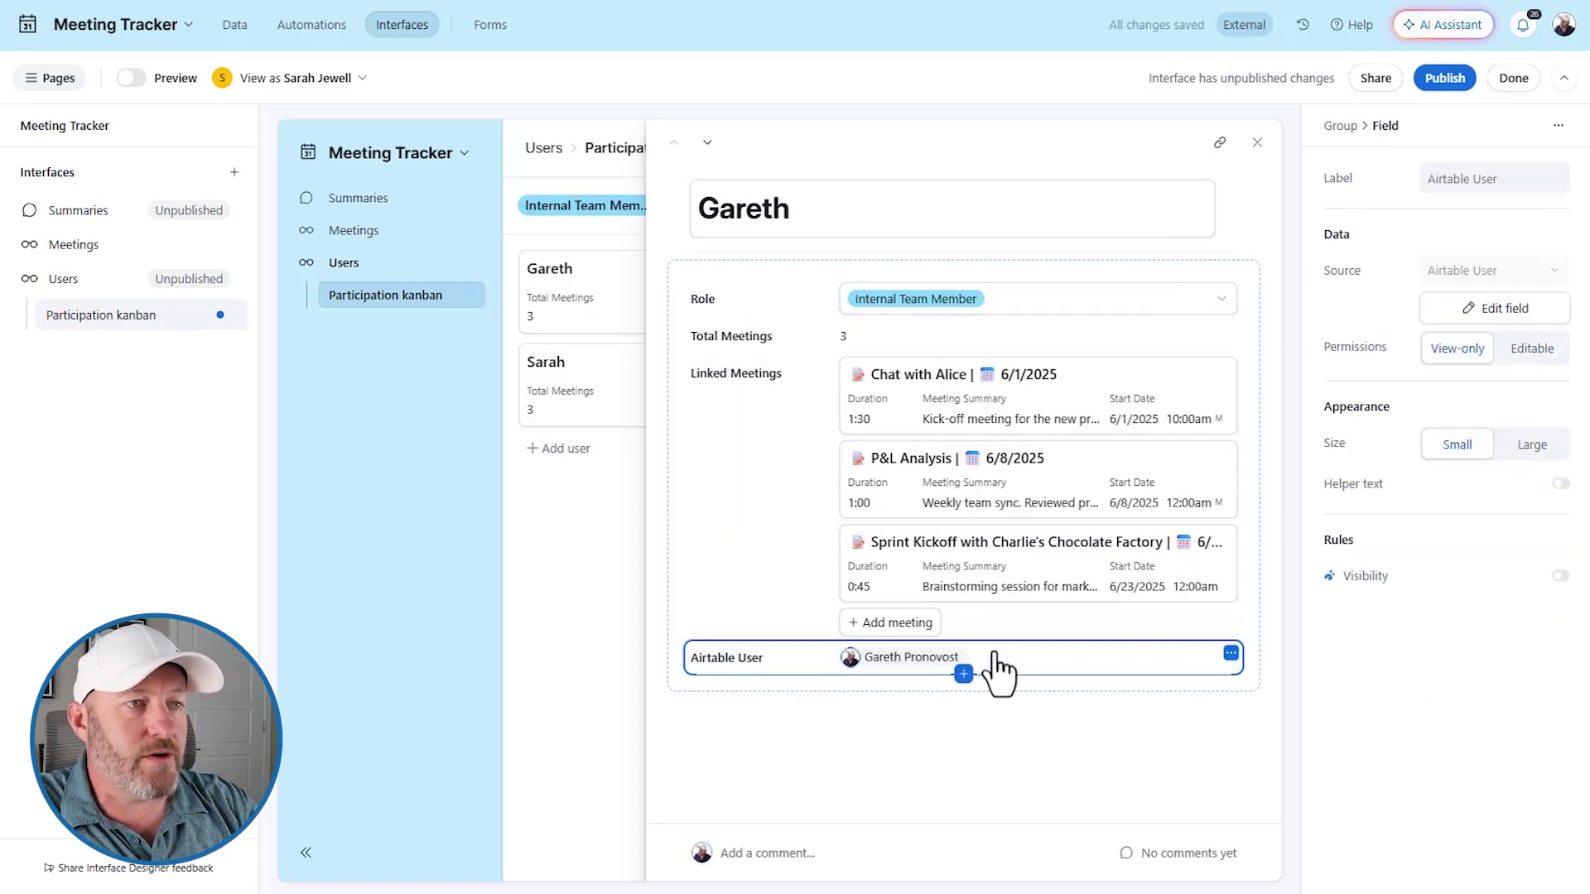
left_click(1533, 349)
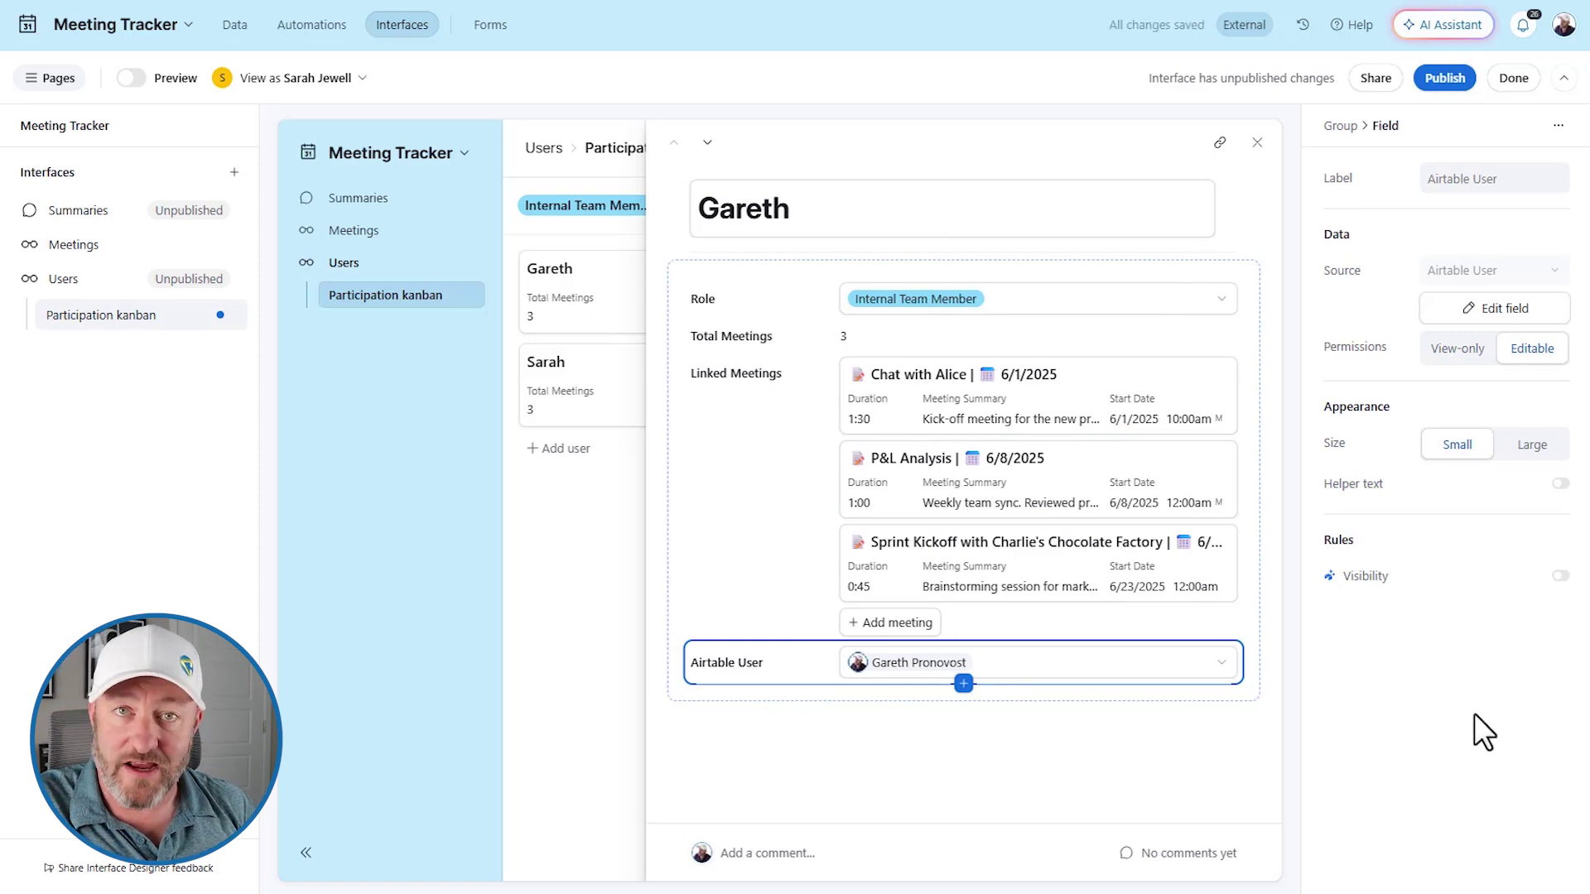
left_click(1076, 669)
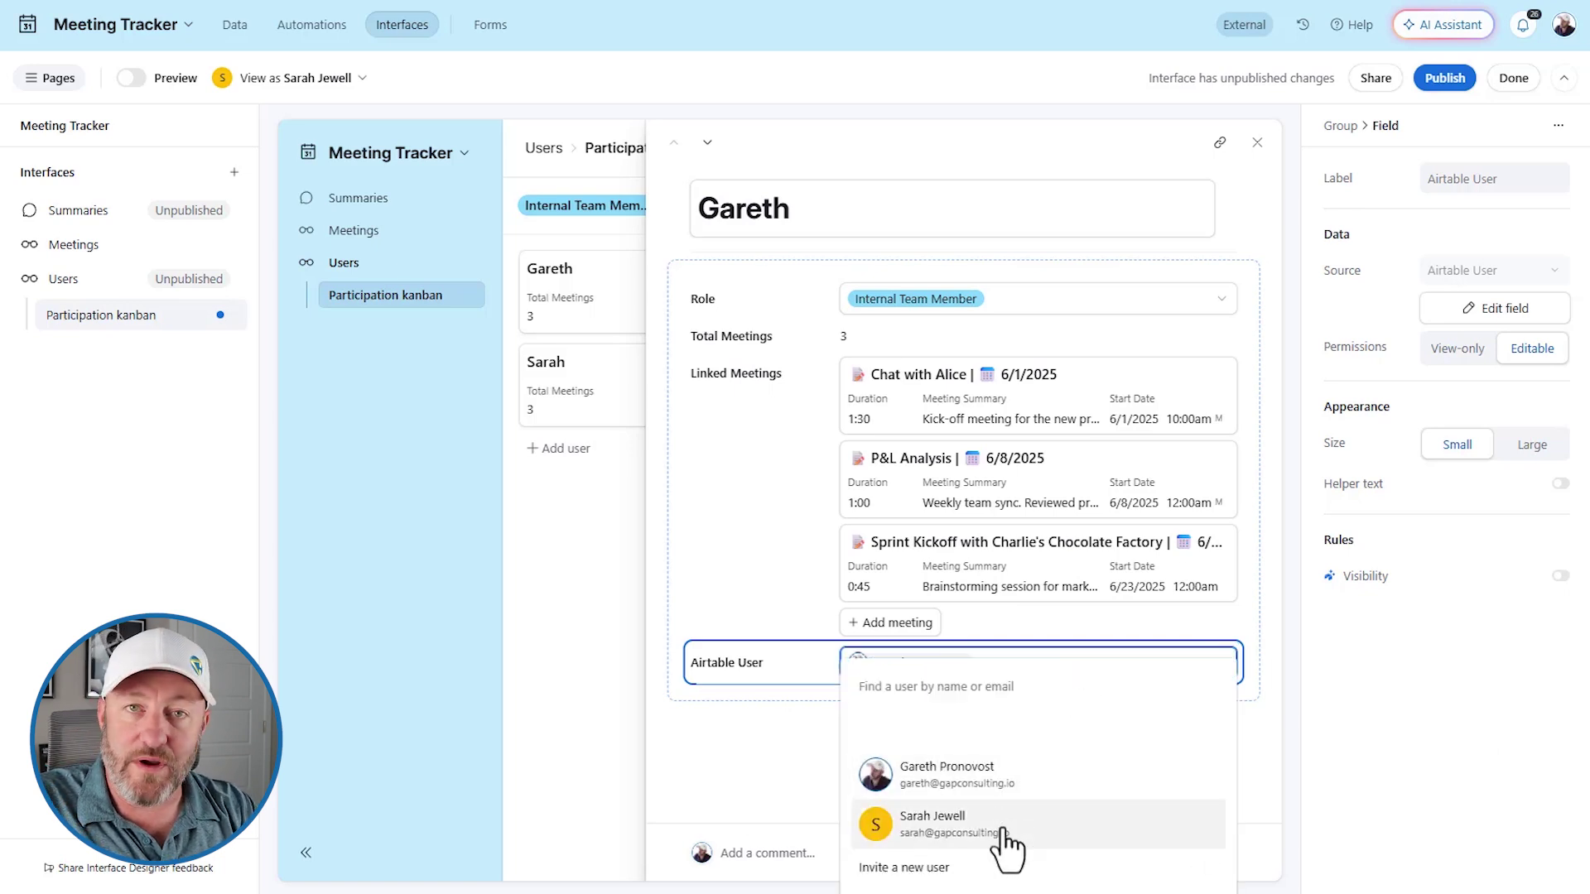
left_click(1390, 630)
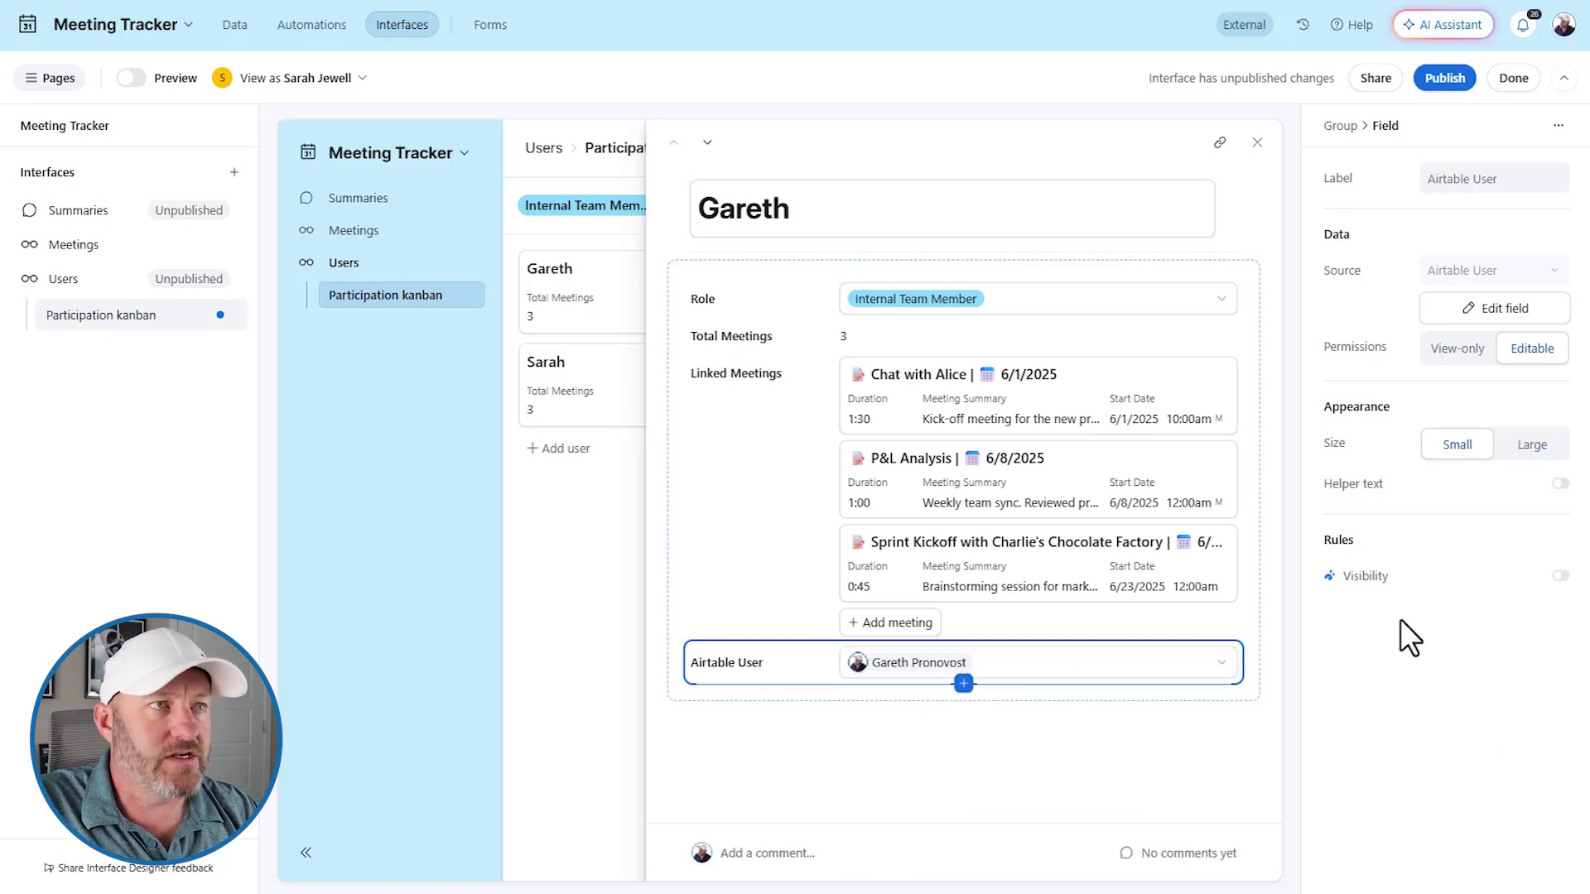
left_click(1432, 85)
left_click(952, 621)
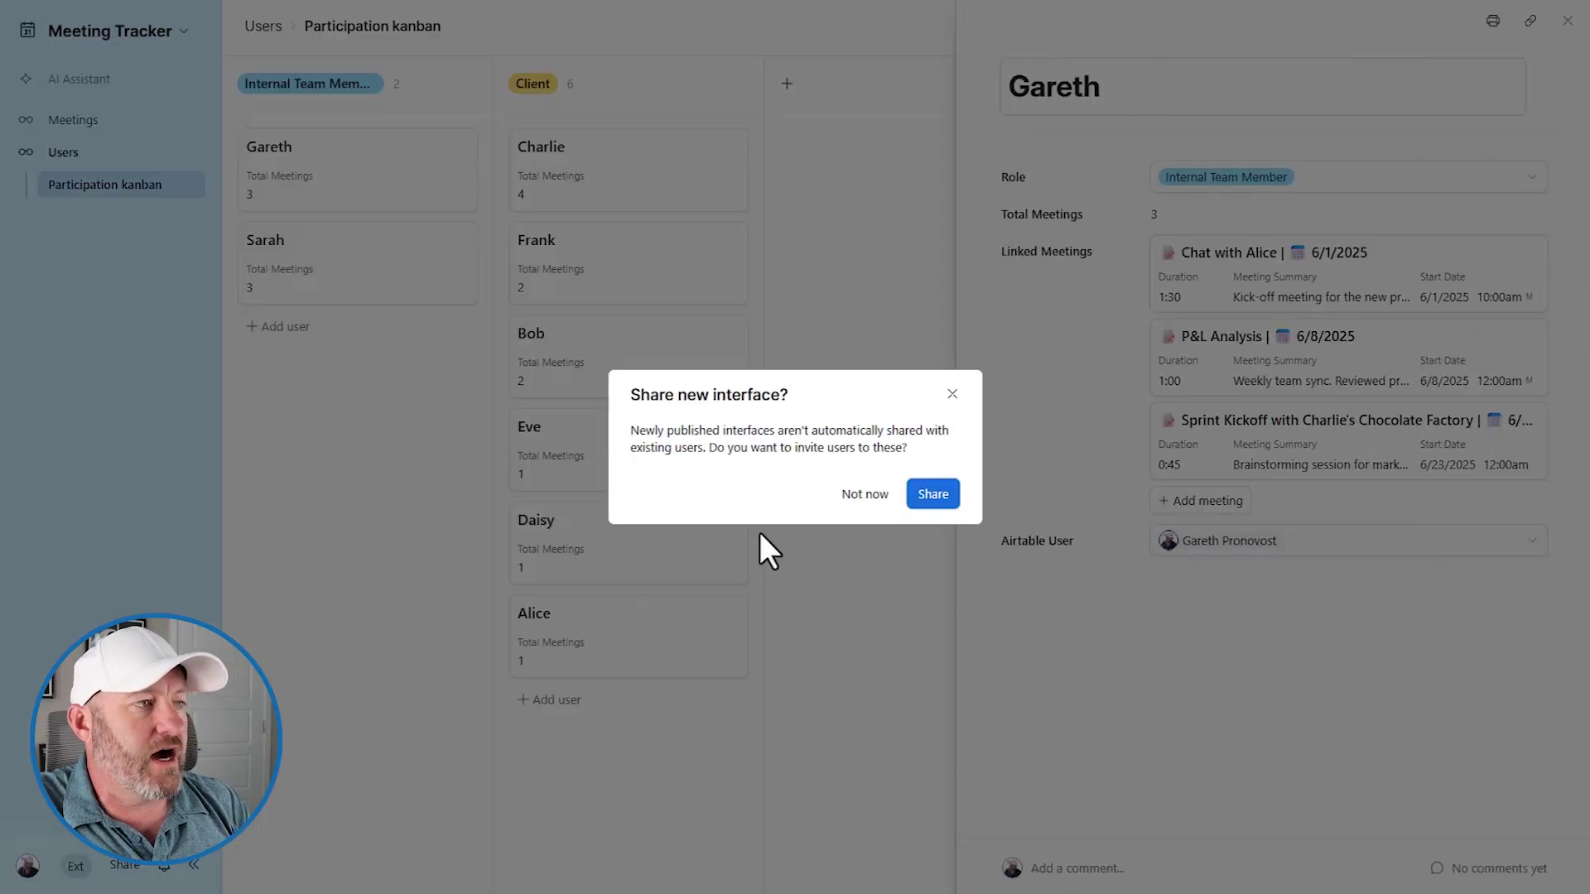
Step: Skip the share prompt, close the record, and set sharing to Meetings only without inviting anyone
left_click(950, 394)
left_click(949, 392)
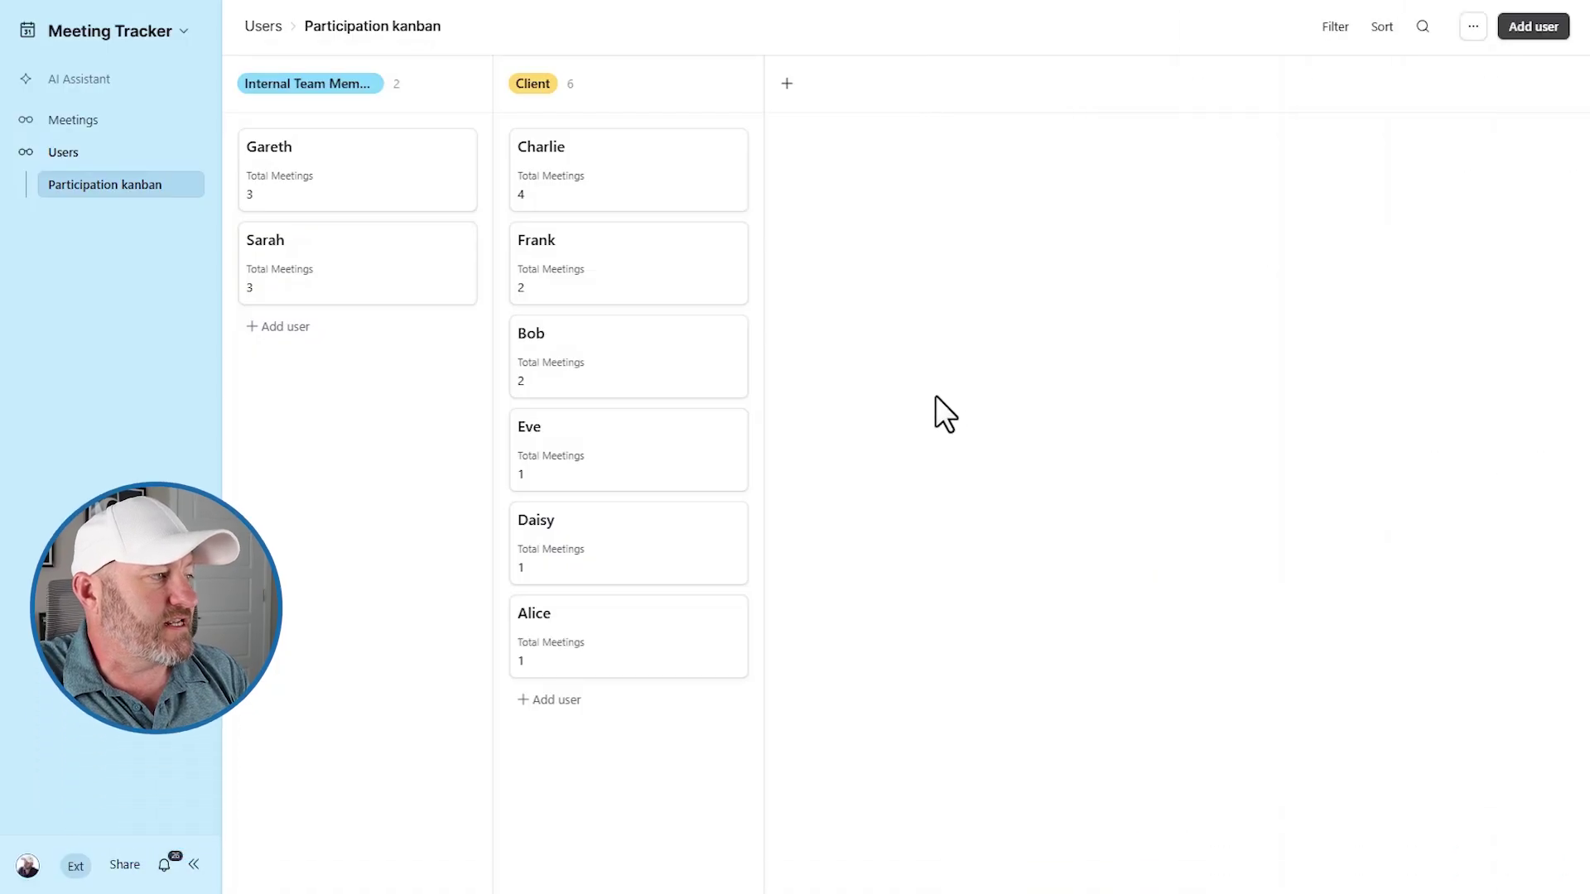
left_click(124, 864)
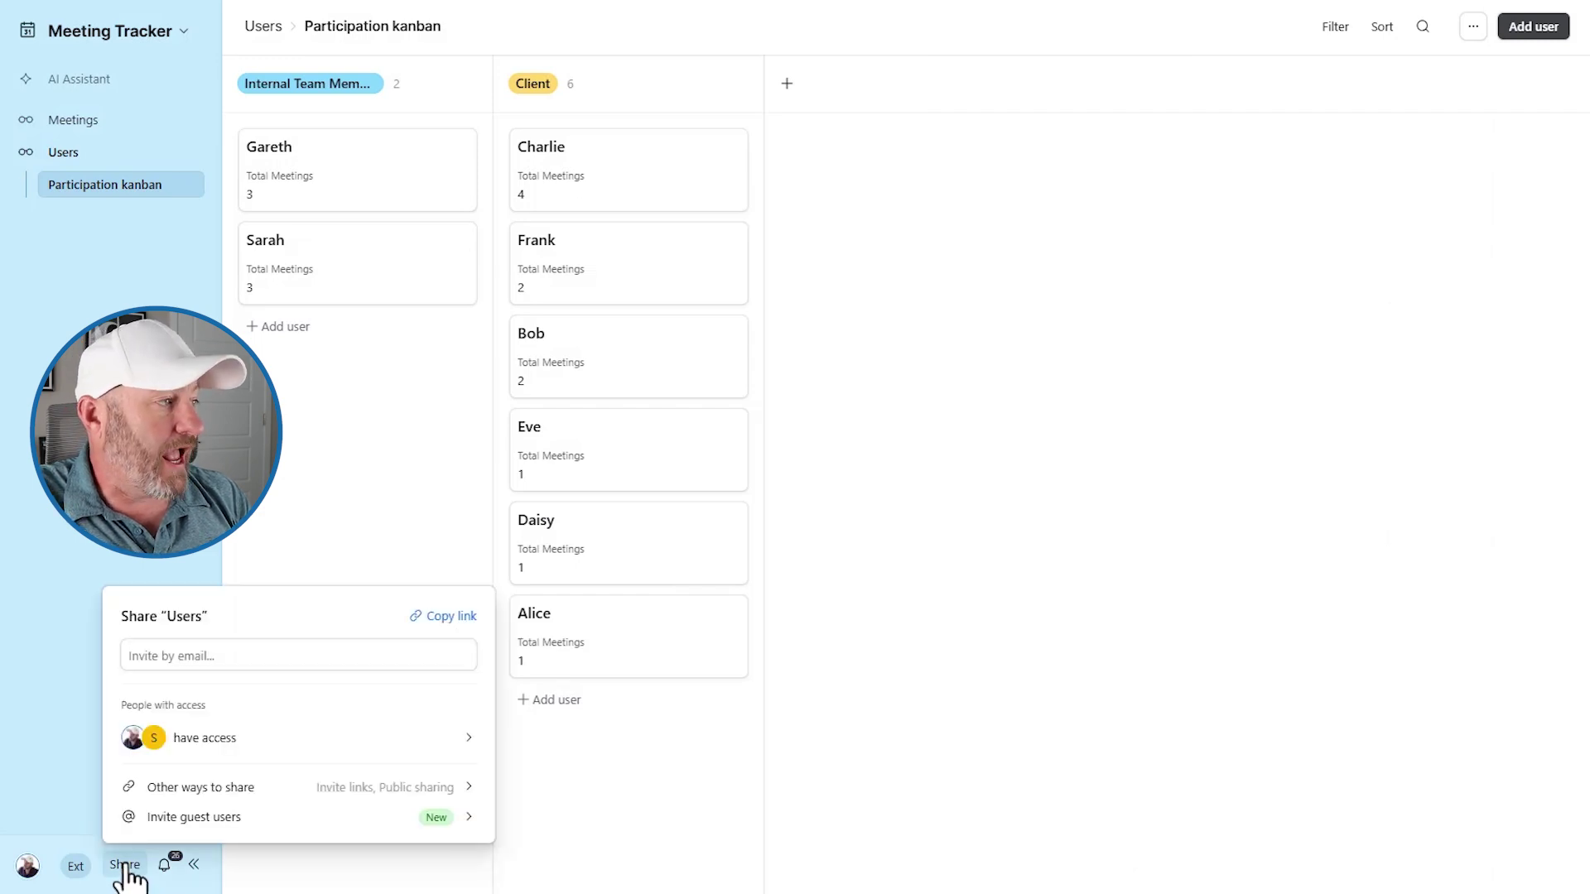
left_click(236, 791)
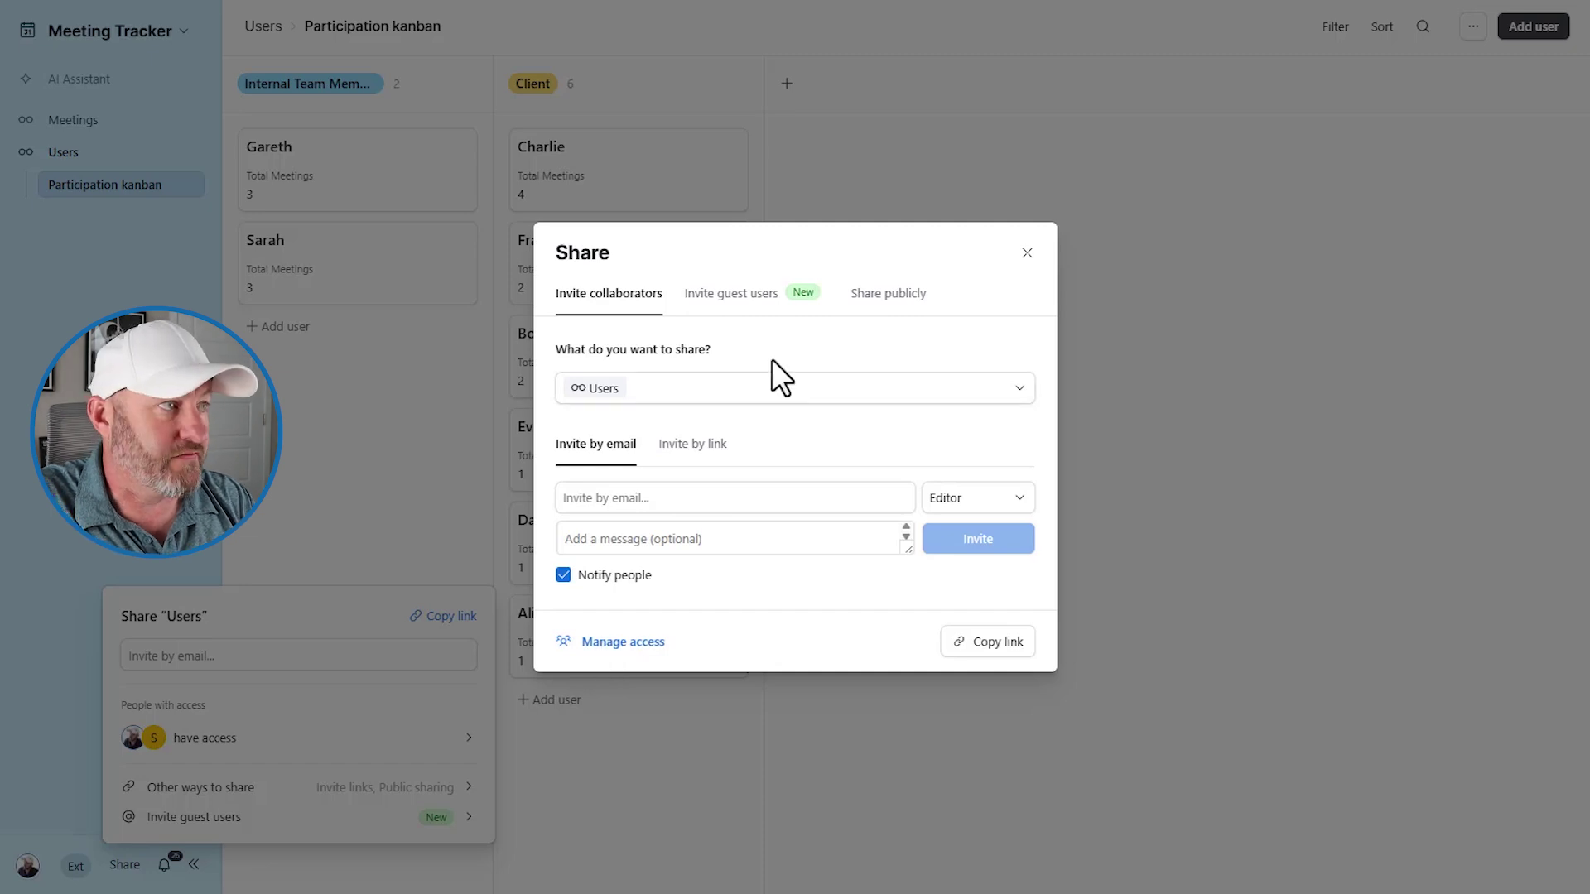
left_click(642, 412)
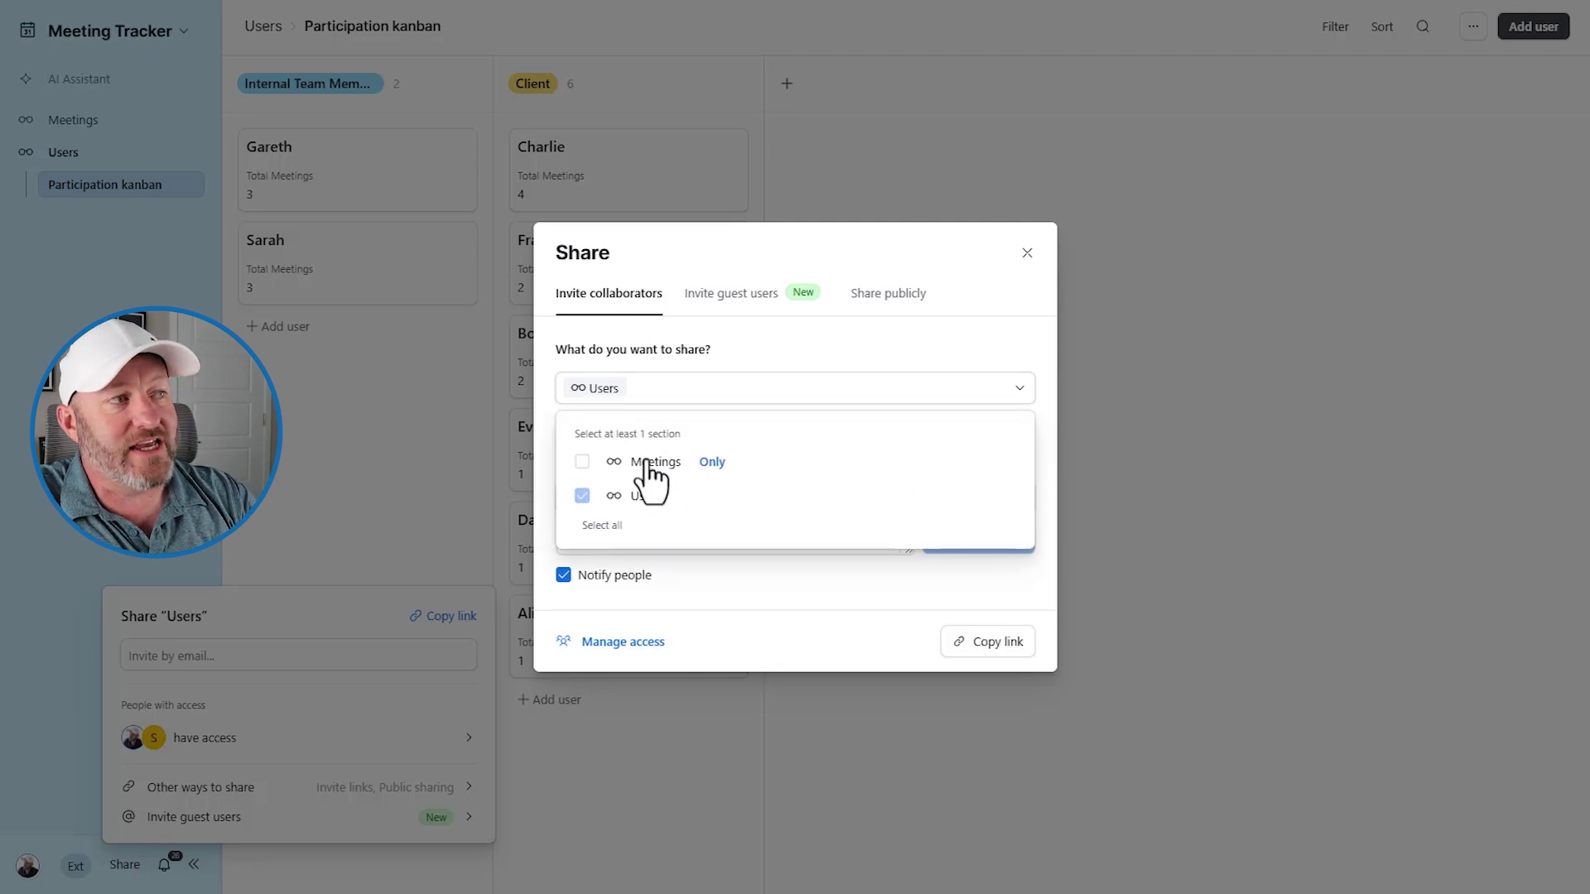
left_click(619, 461)
left_click(584, 508)
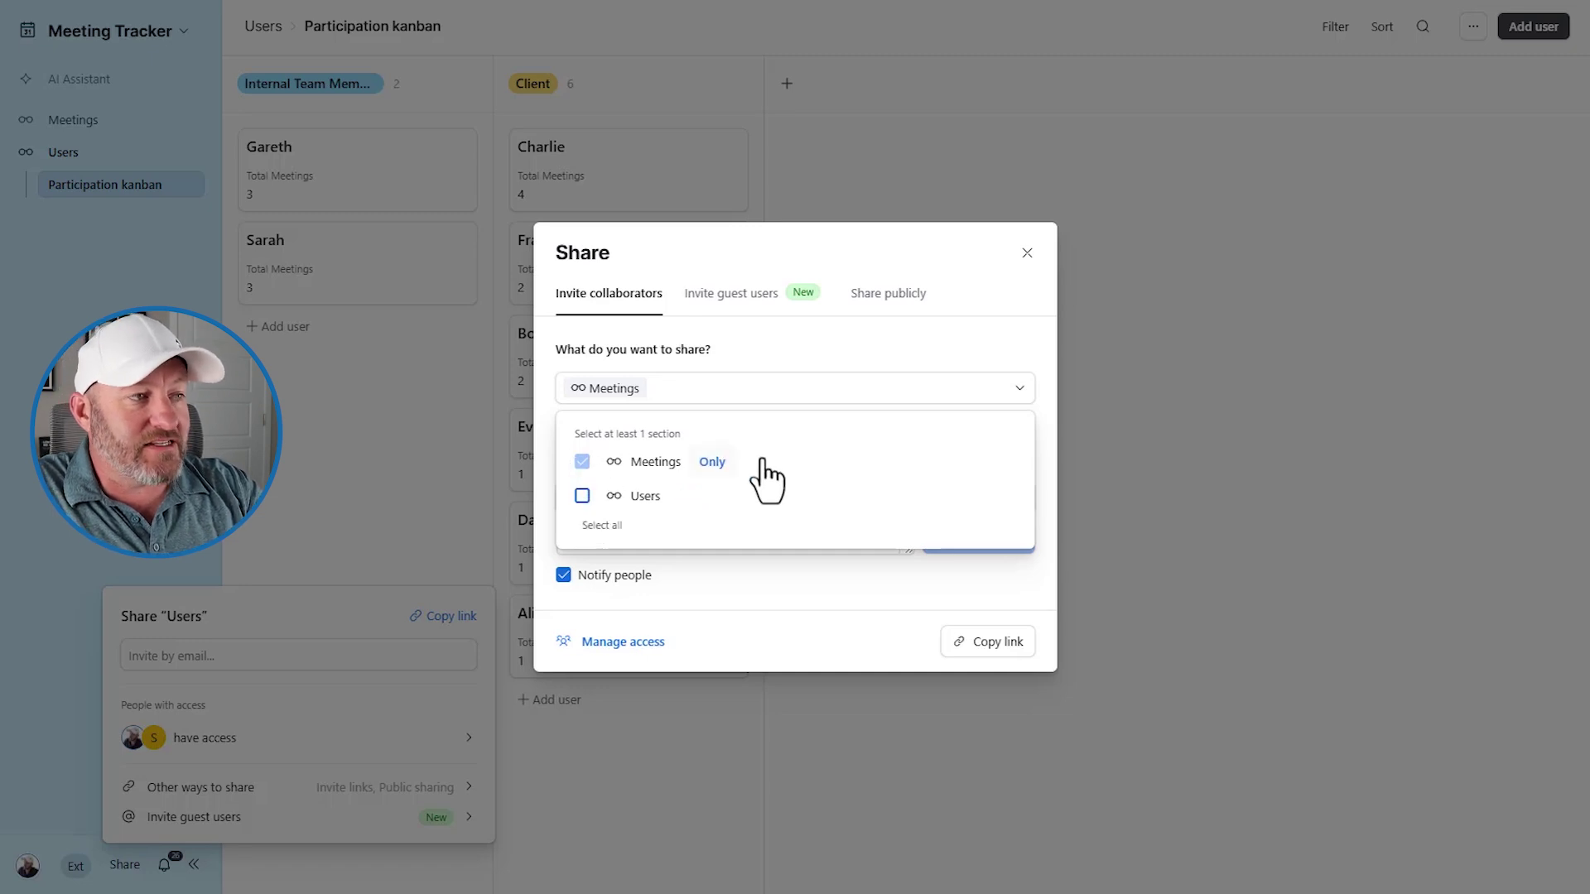
left_click(1027, 252)
Step: Check the linked Airtable User on both internal team members' records, then enter Edit pages
left_click(340, 177)
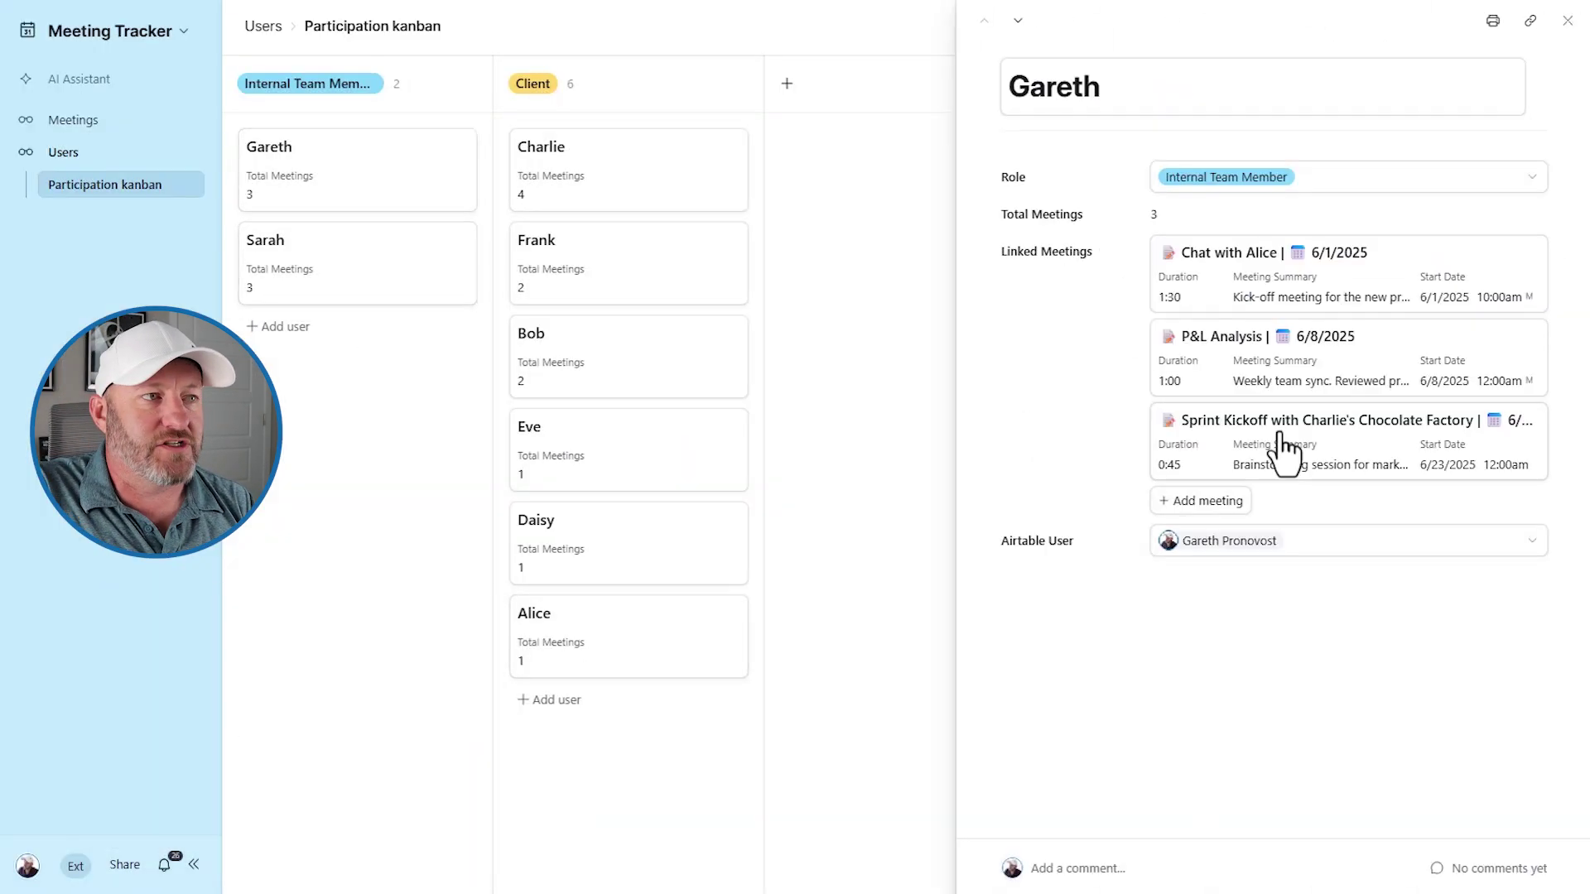
left_click(1288, 548)
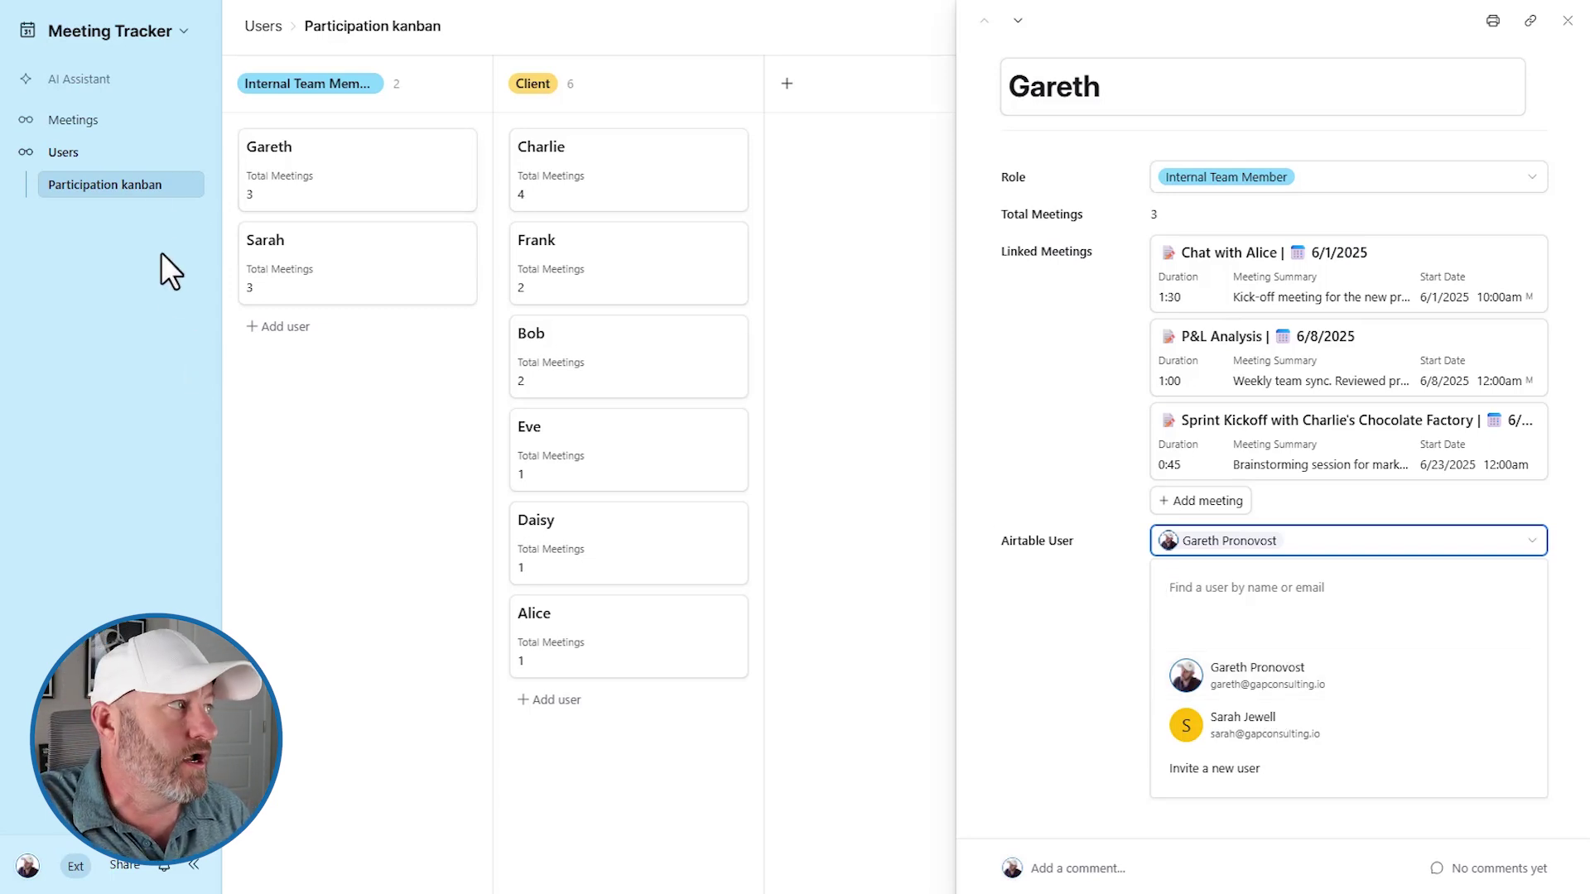
left_click(336, 249)
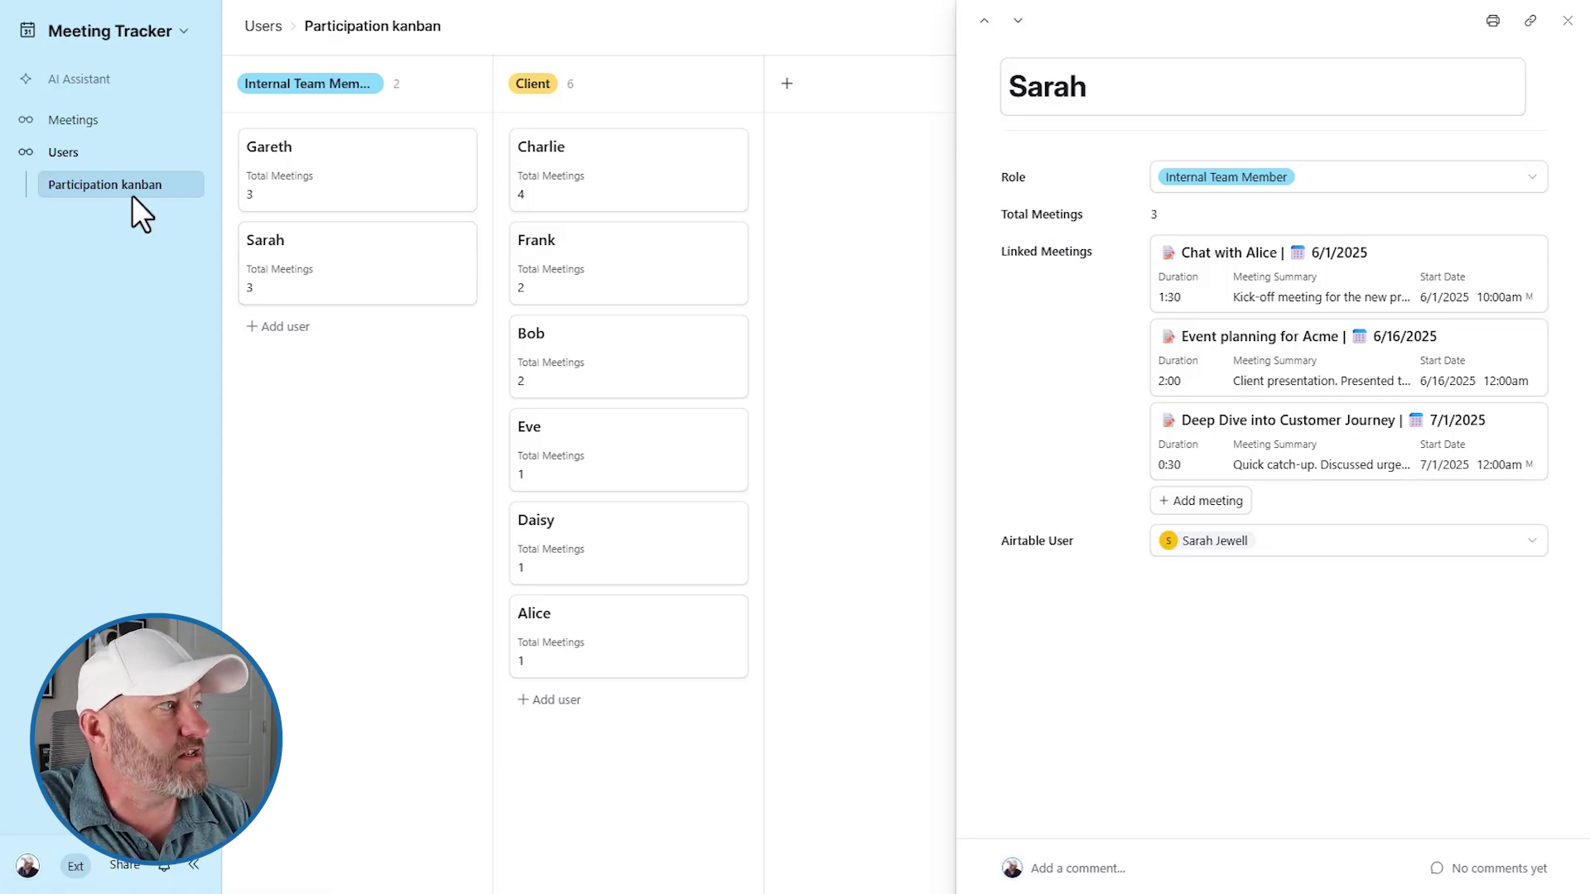
left_click(108, 33)
left_click(113, 80)
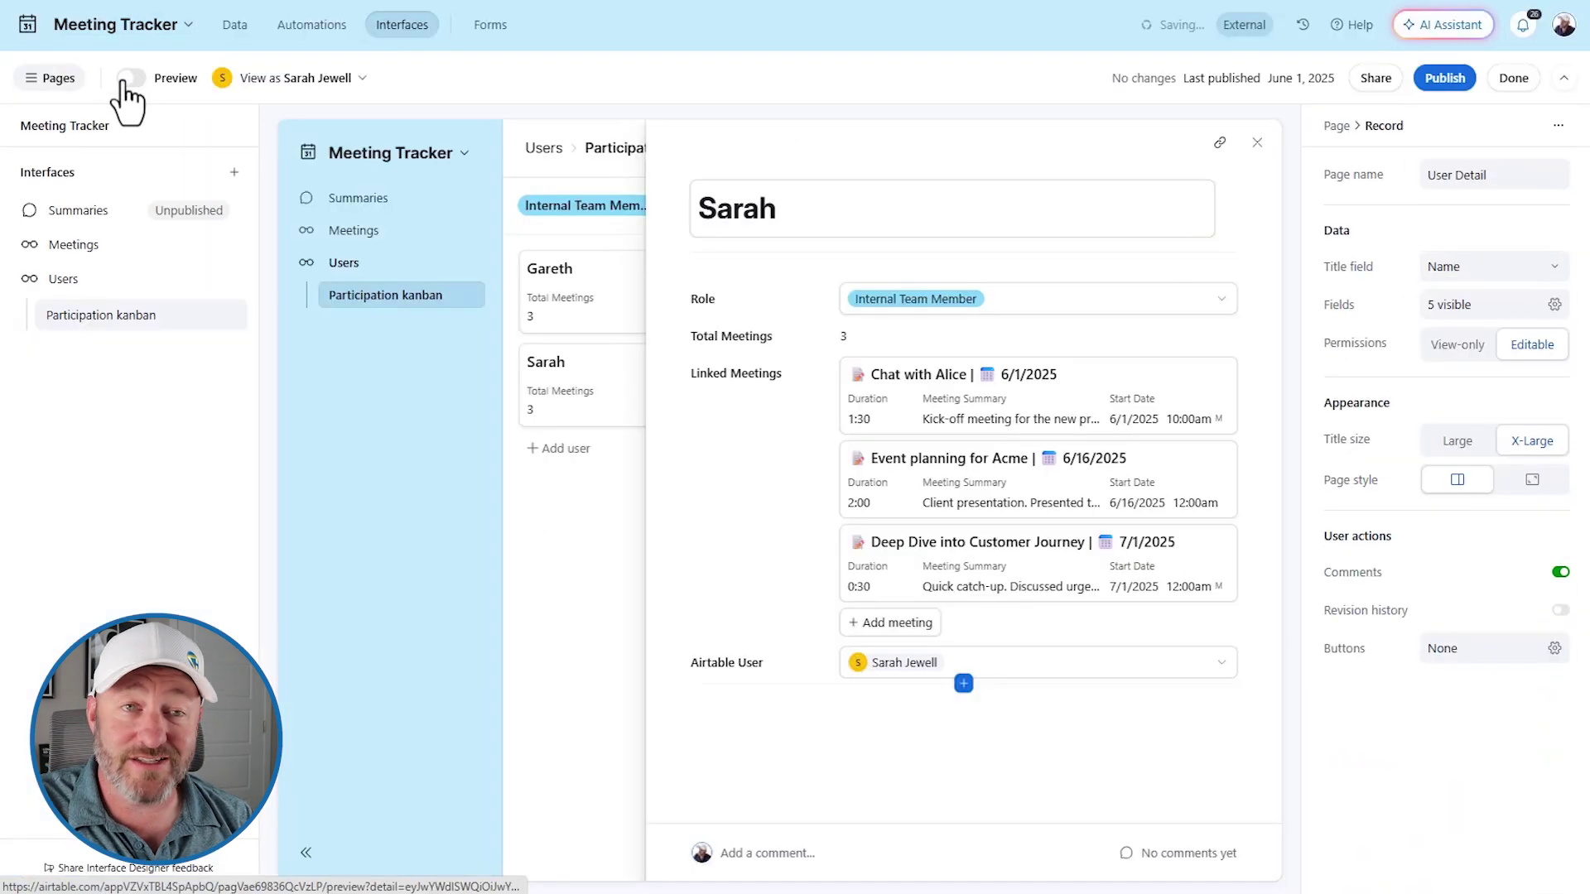
Step: Duplicate the Meeting list page into the Users interface
left_click(103, 242)
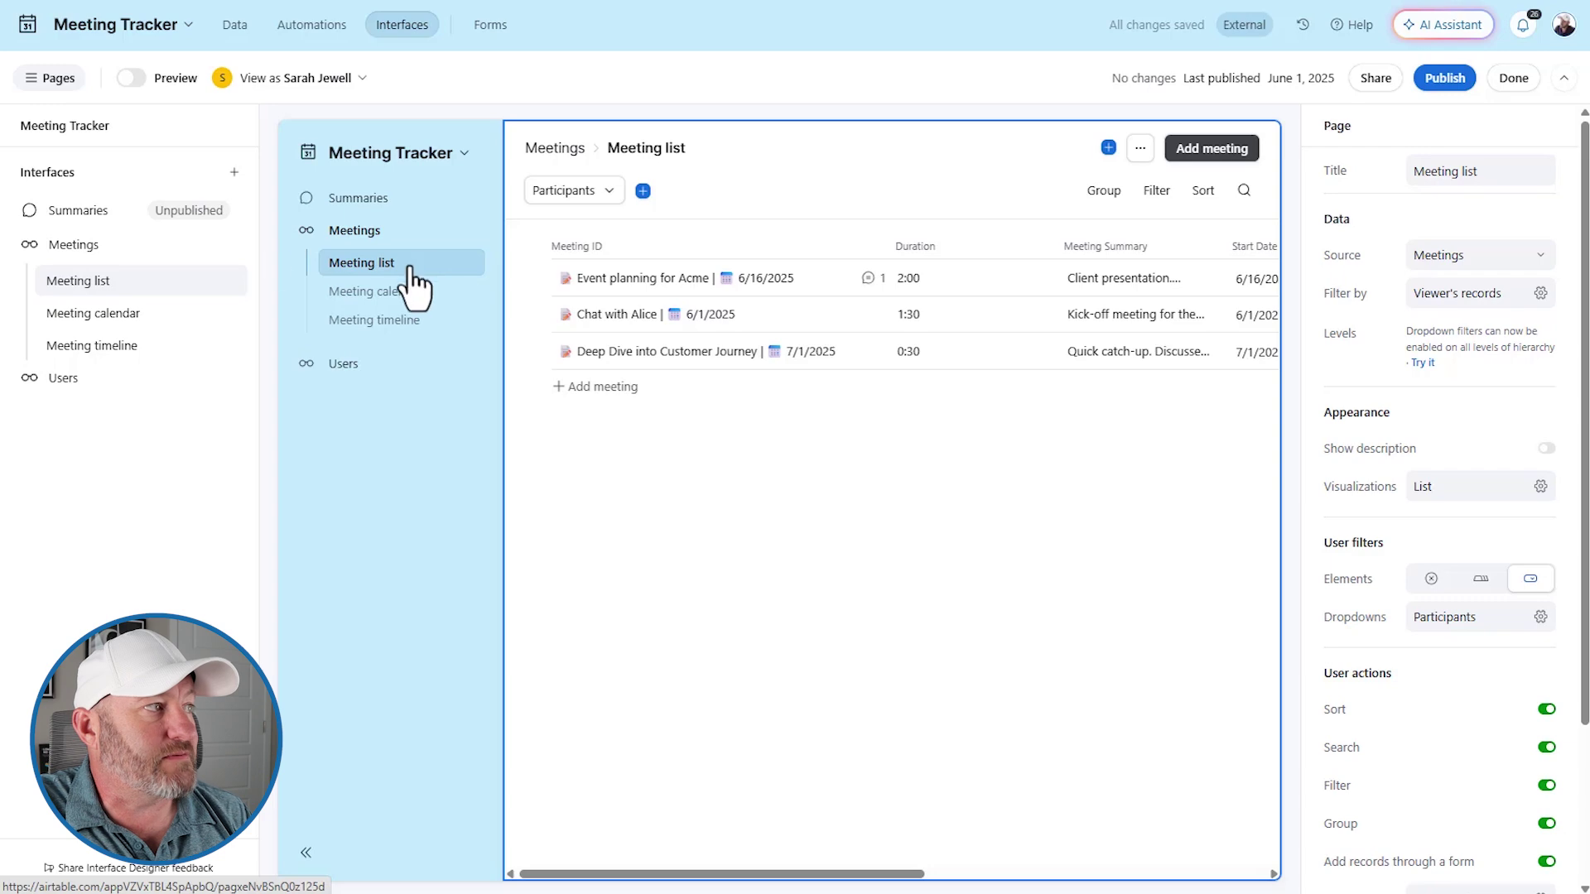
left_click(226, 282)
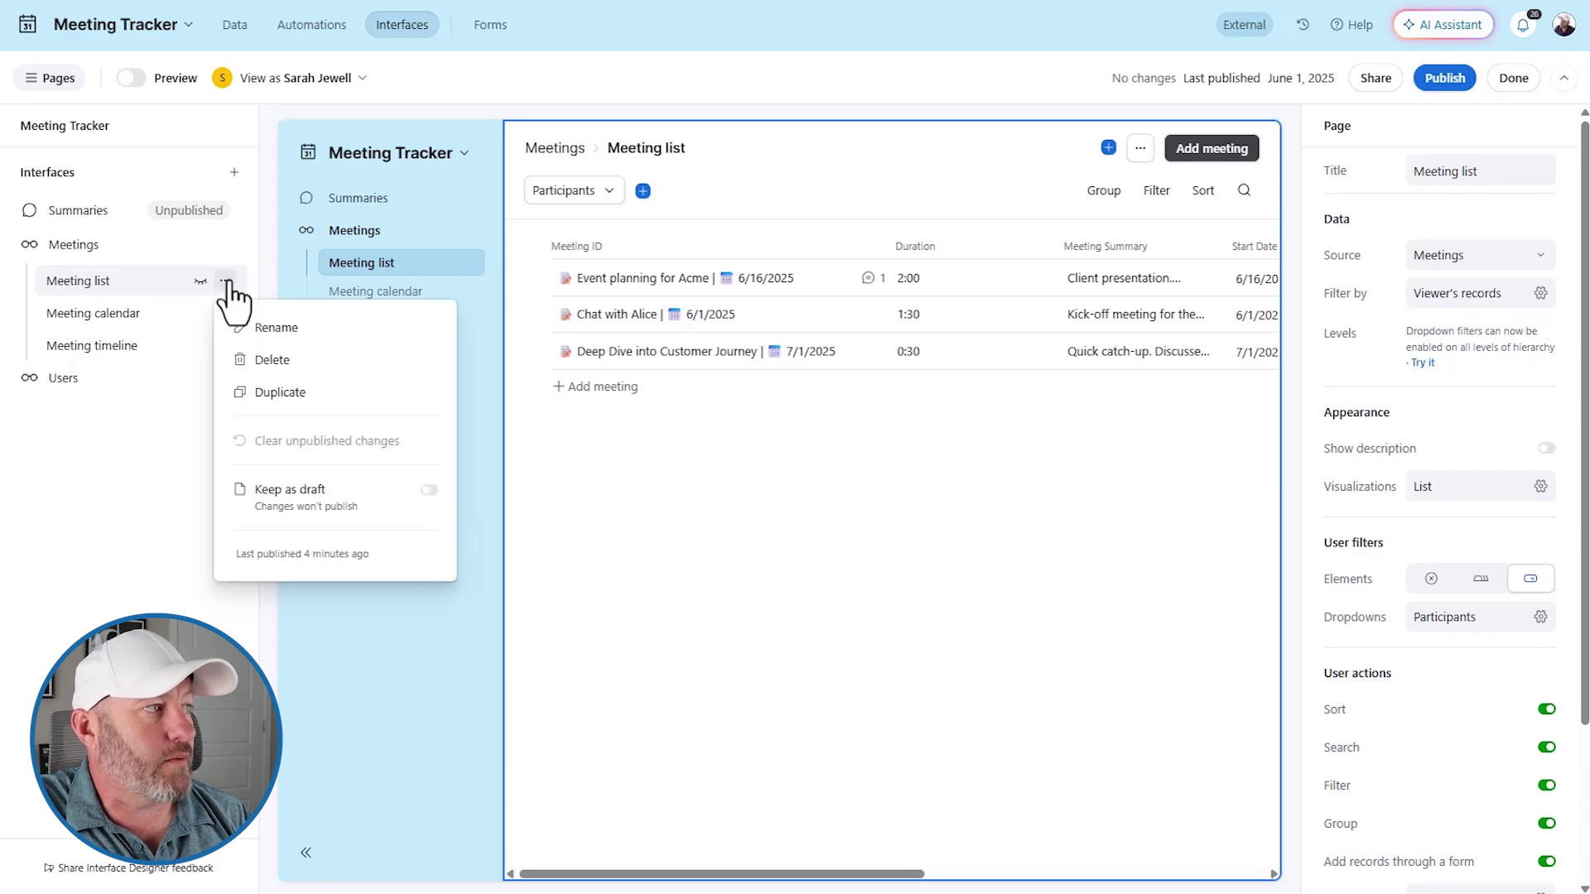
left_click(286, 391)
left_click(667, 472)
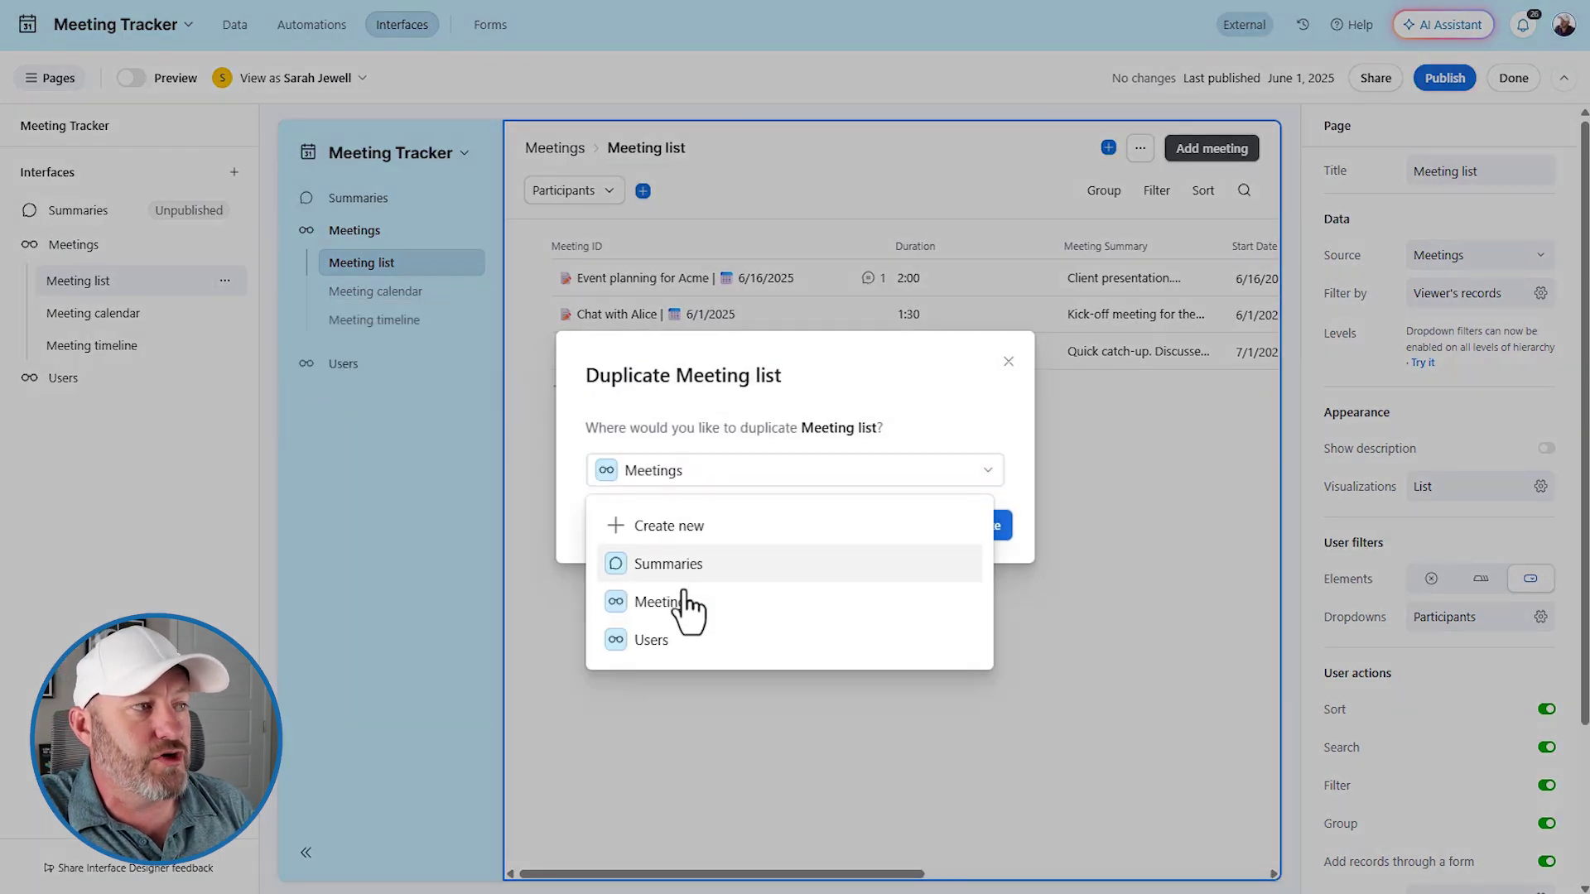
left_click(665, 640)
key("Return")
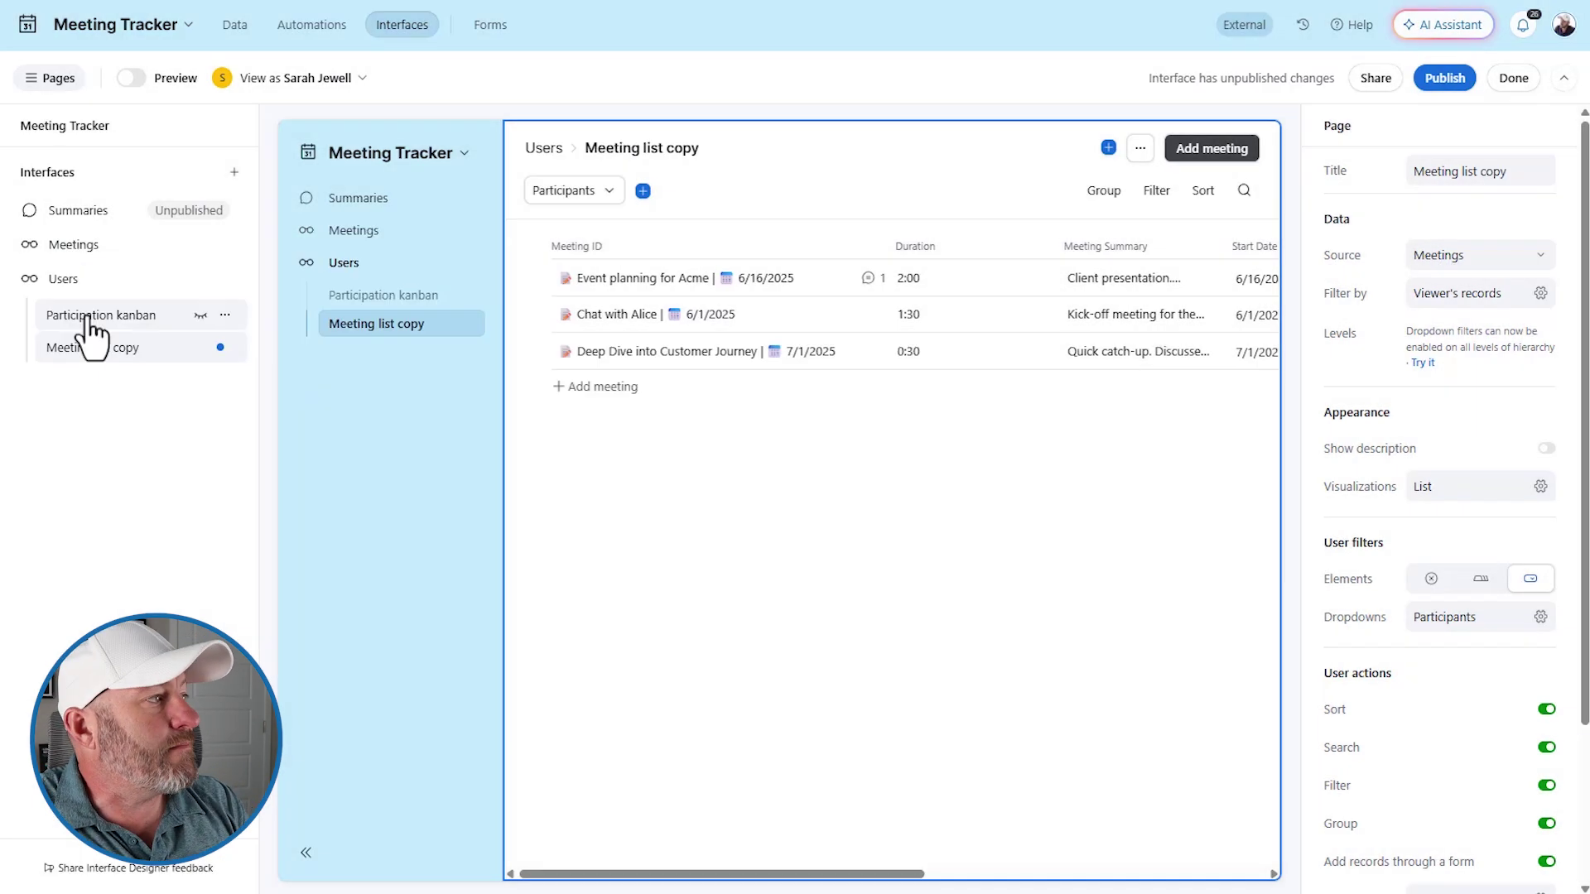
Step: Rename the Users interface to 'Admin Panel' and the copied page to 'Meeting list master'
double_click(83, 284)
type("Admin Panel")
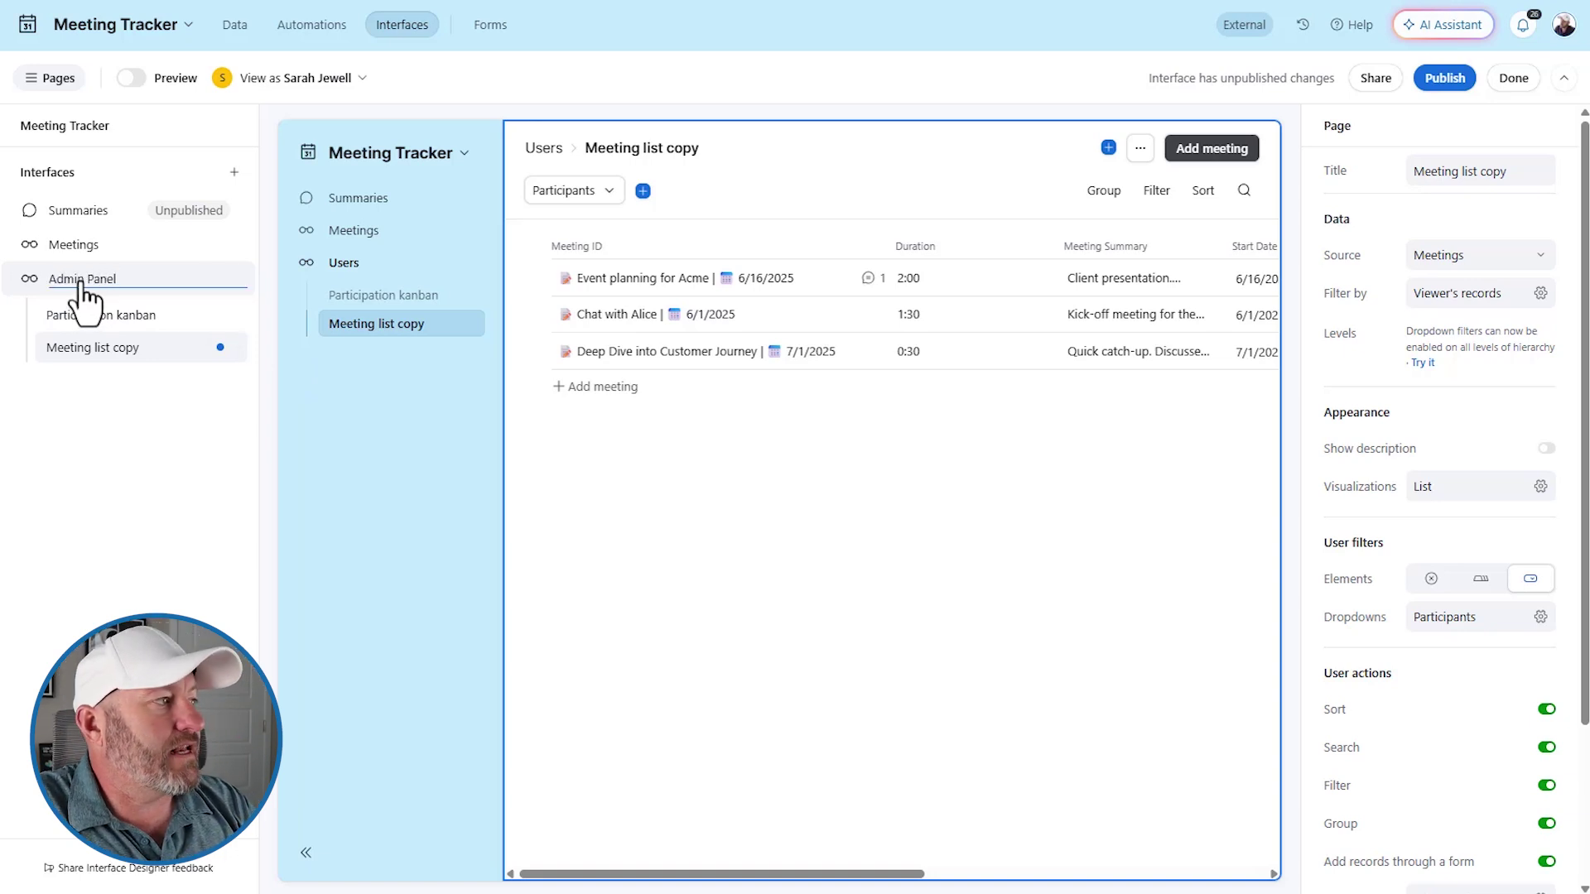
double_click(116, 348)
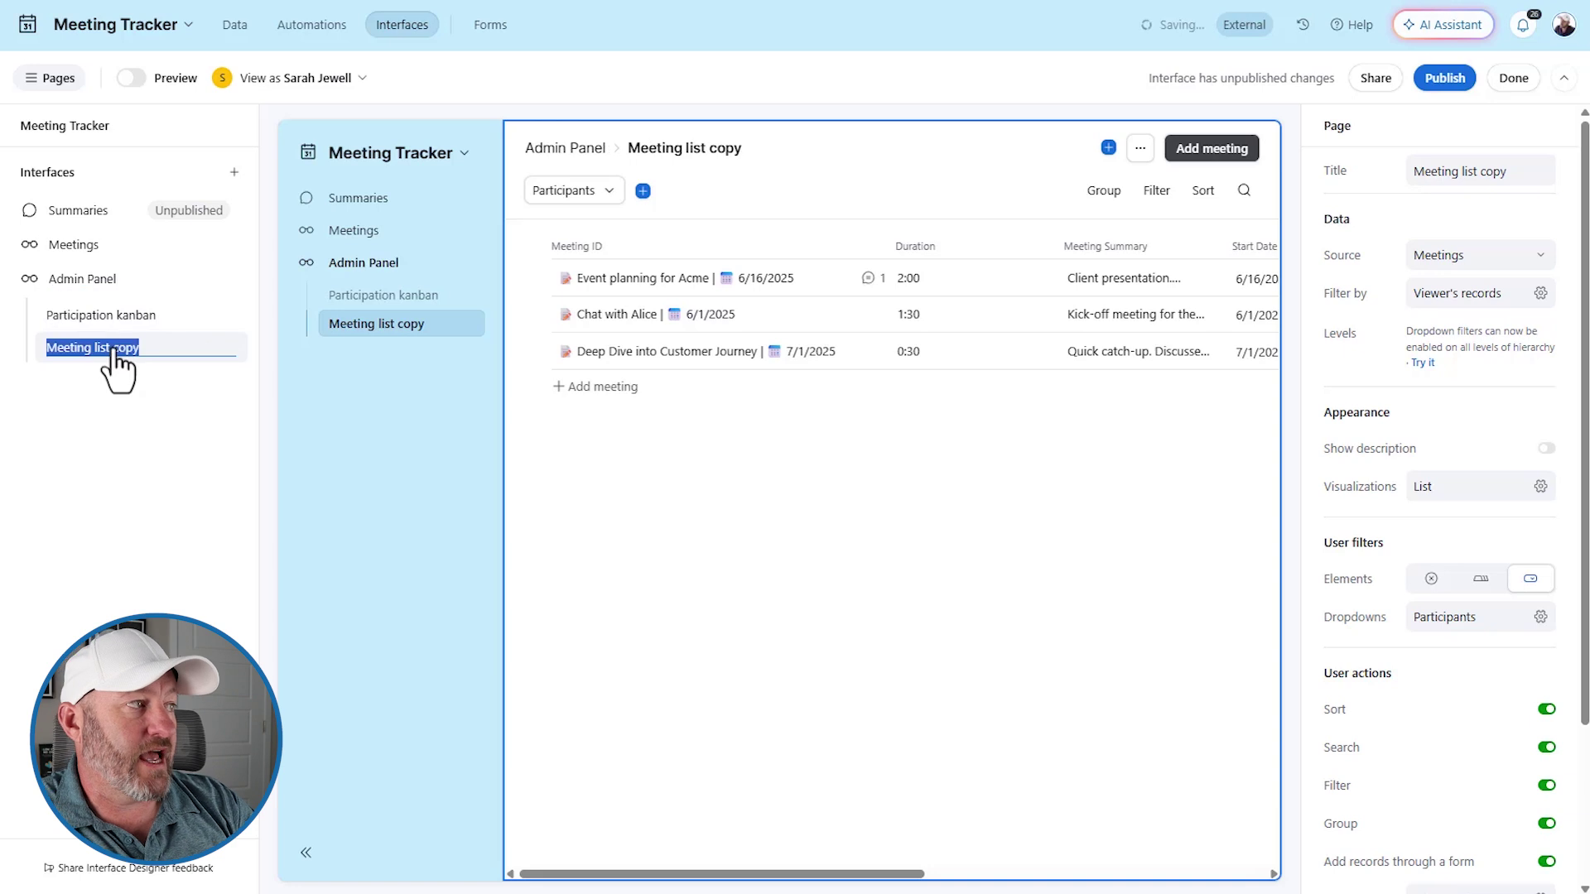
double_click(120, 348)
type("raster")
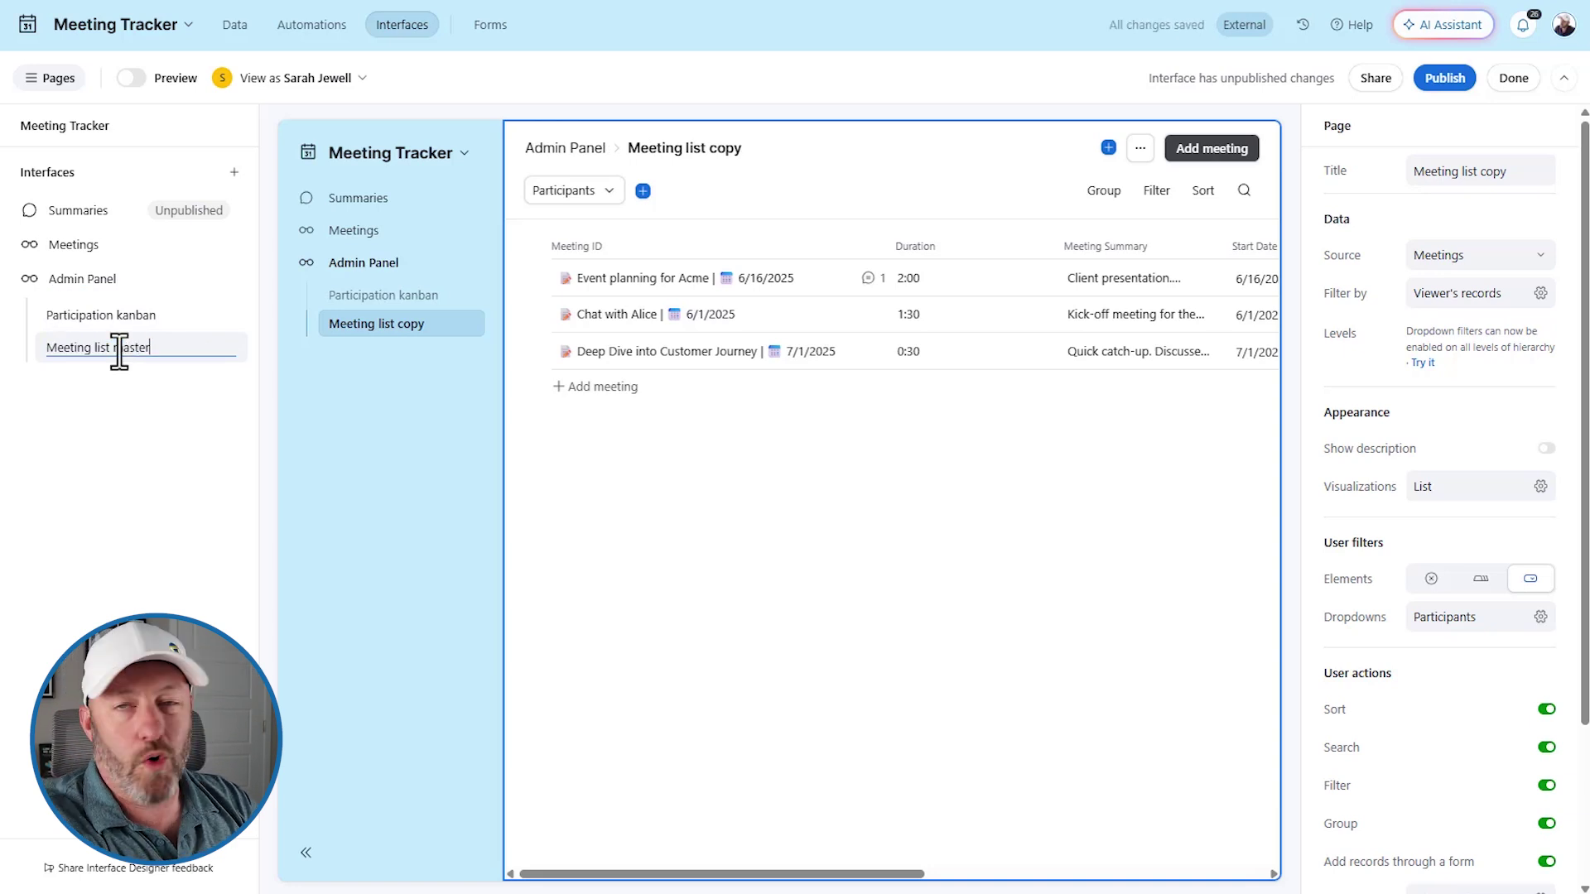
key("Return")
left_click(767, 515)
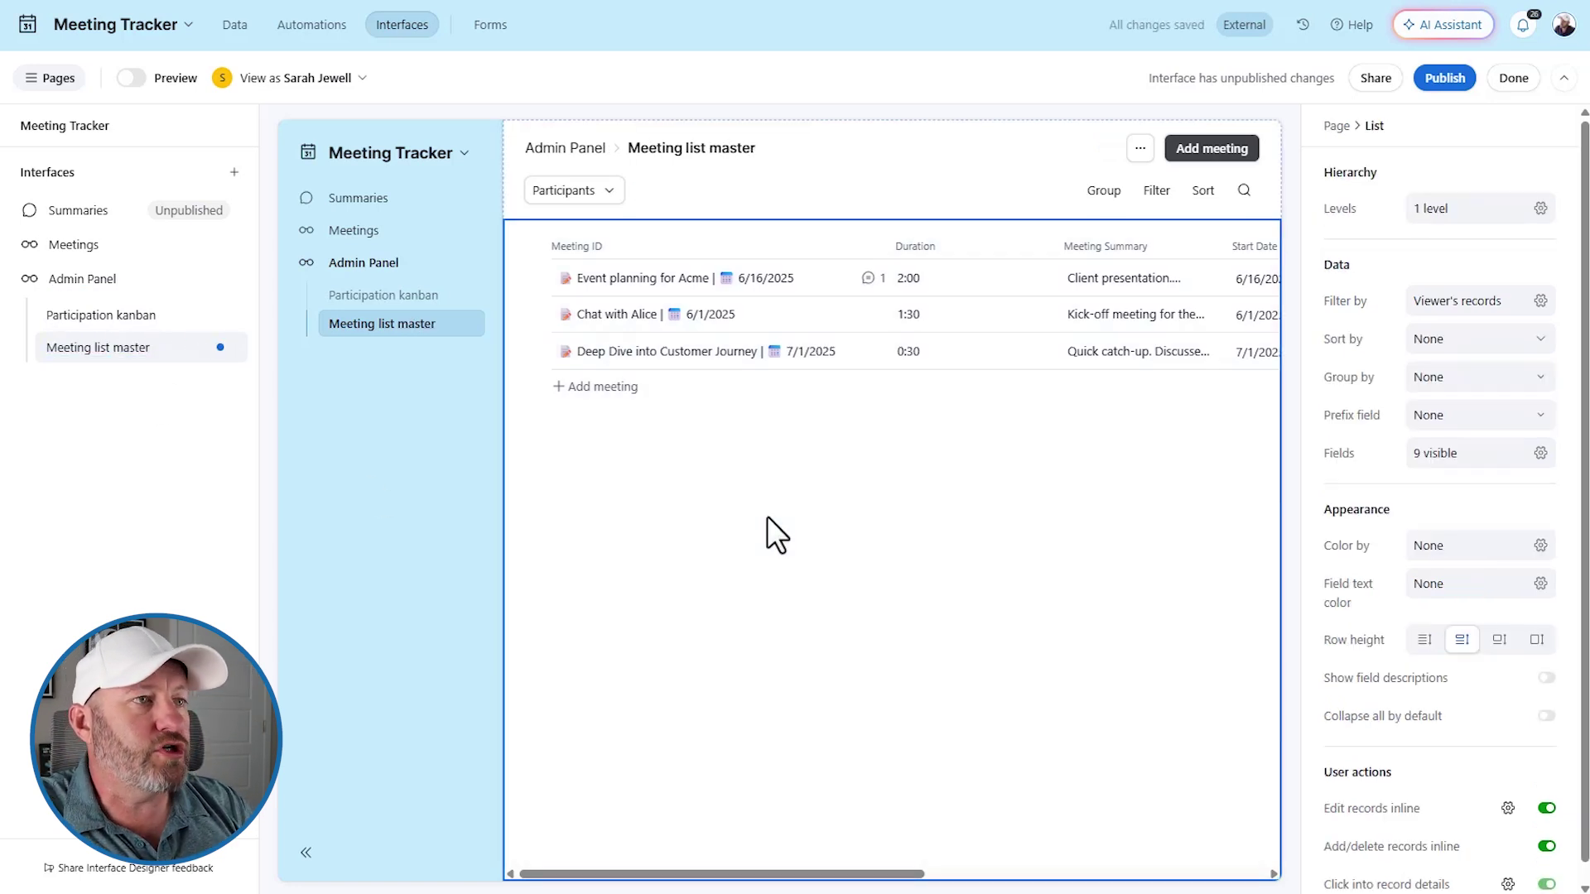
Step: Delete the page's Current user filter condition so all meetings are listed
left_click(1431, 311)
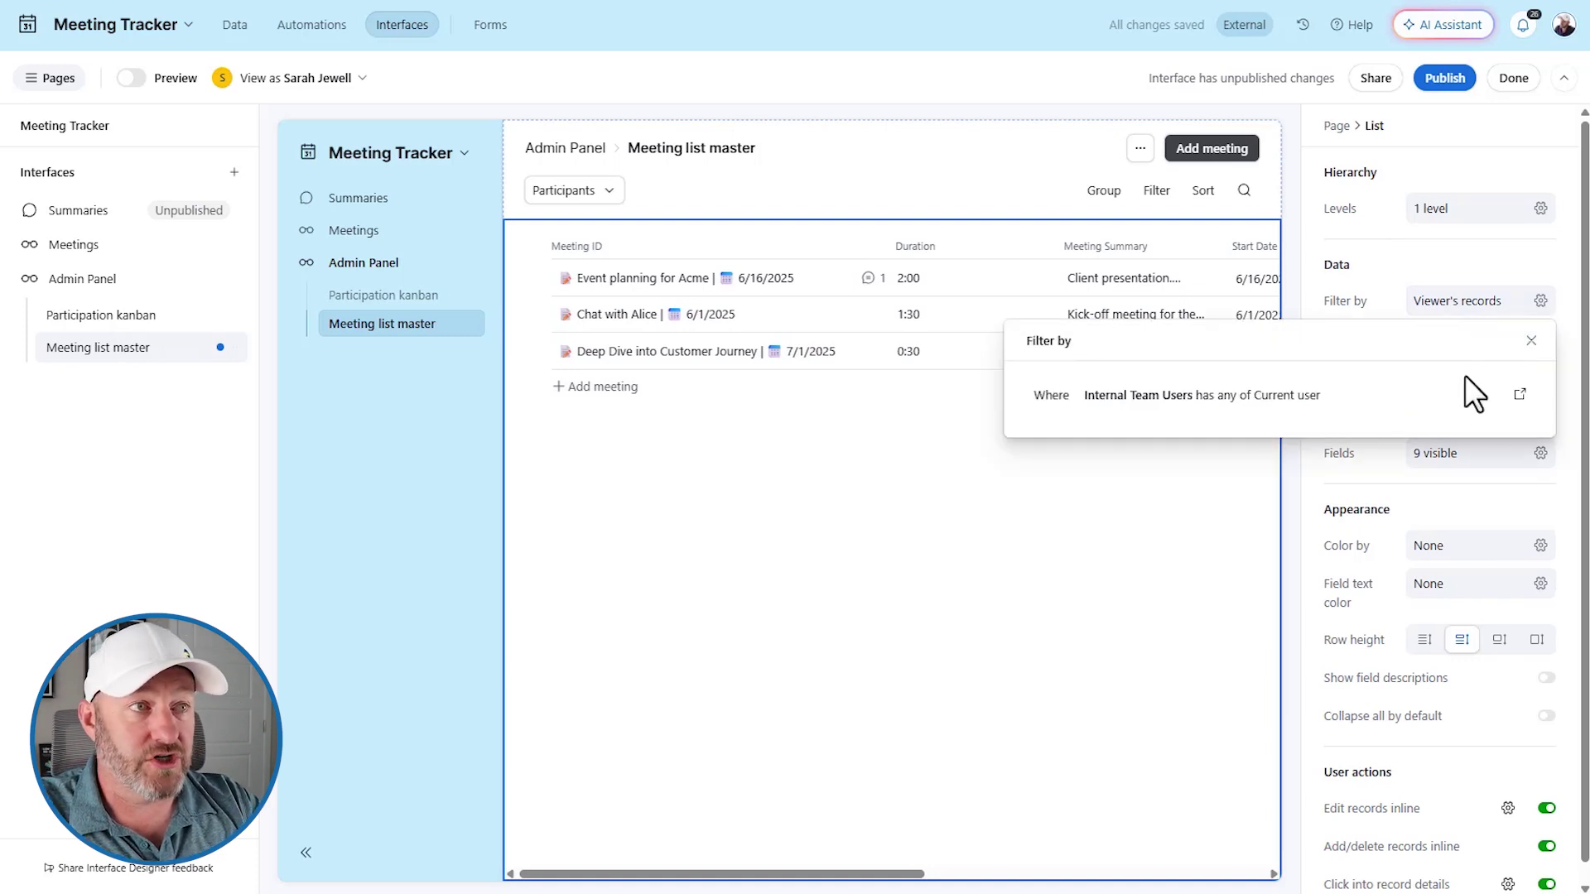
left_click(1519, 395)
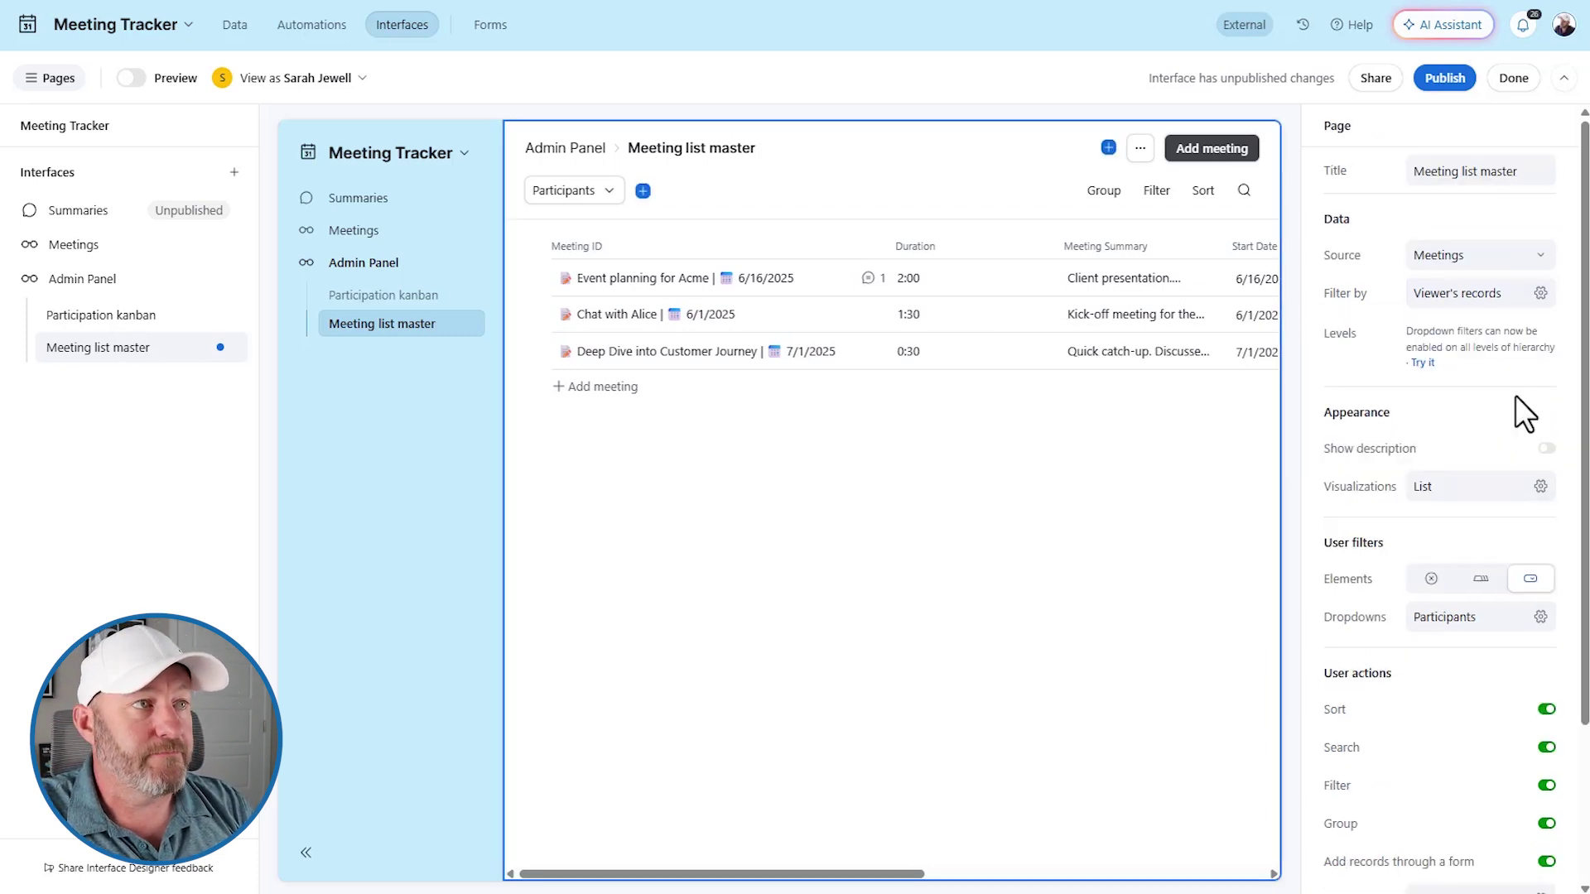
left_click(1472, 305)
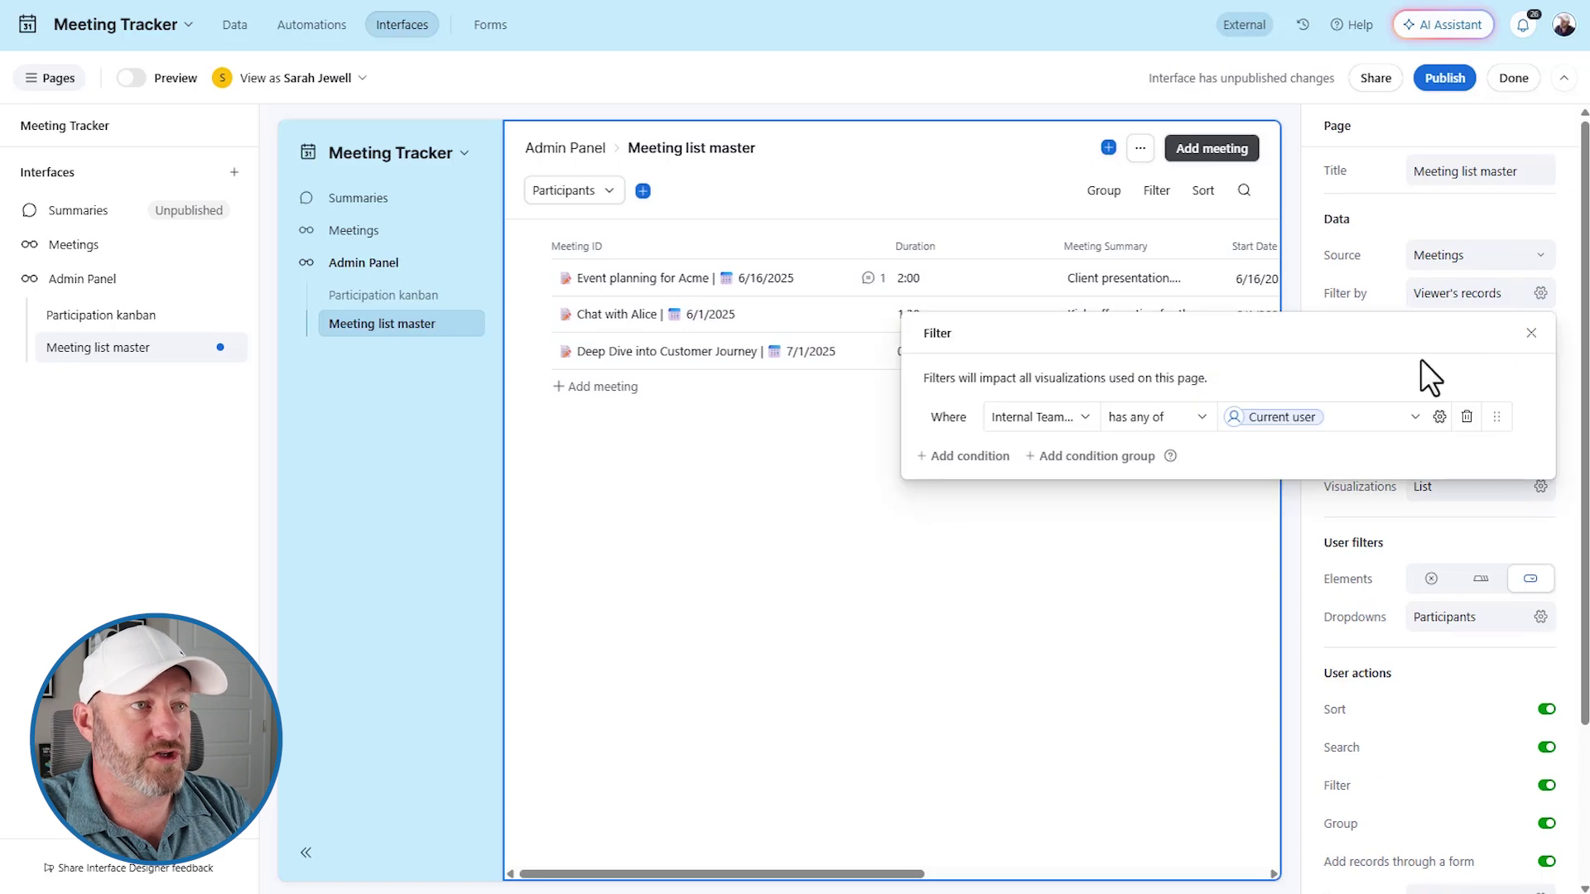
left_click(1462, 417)
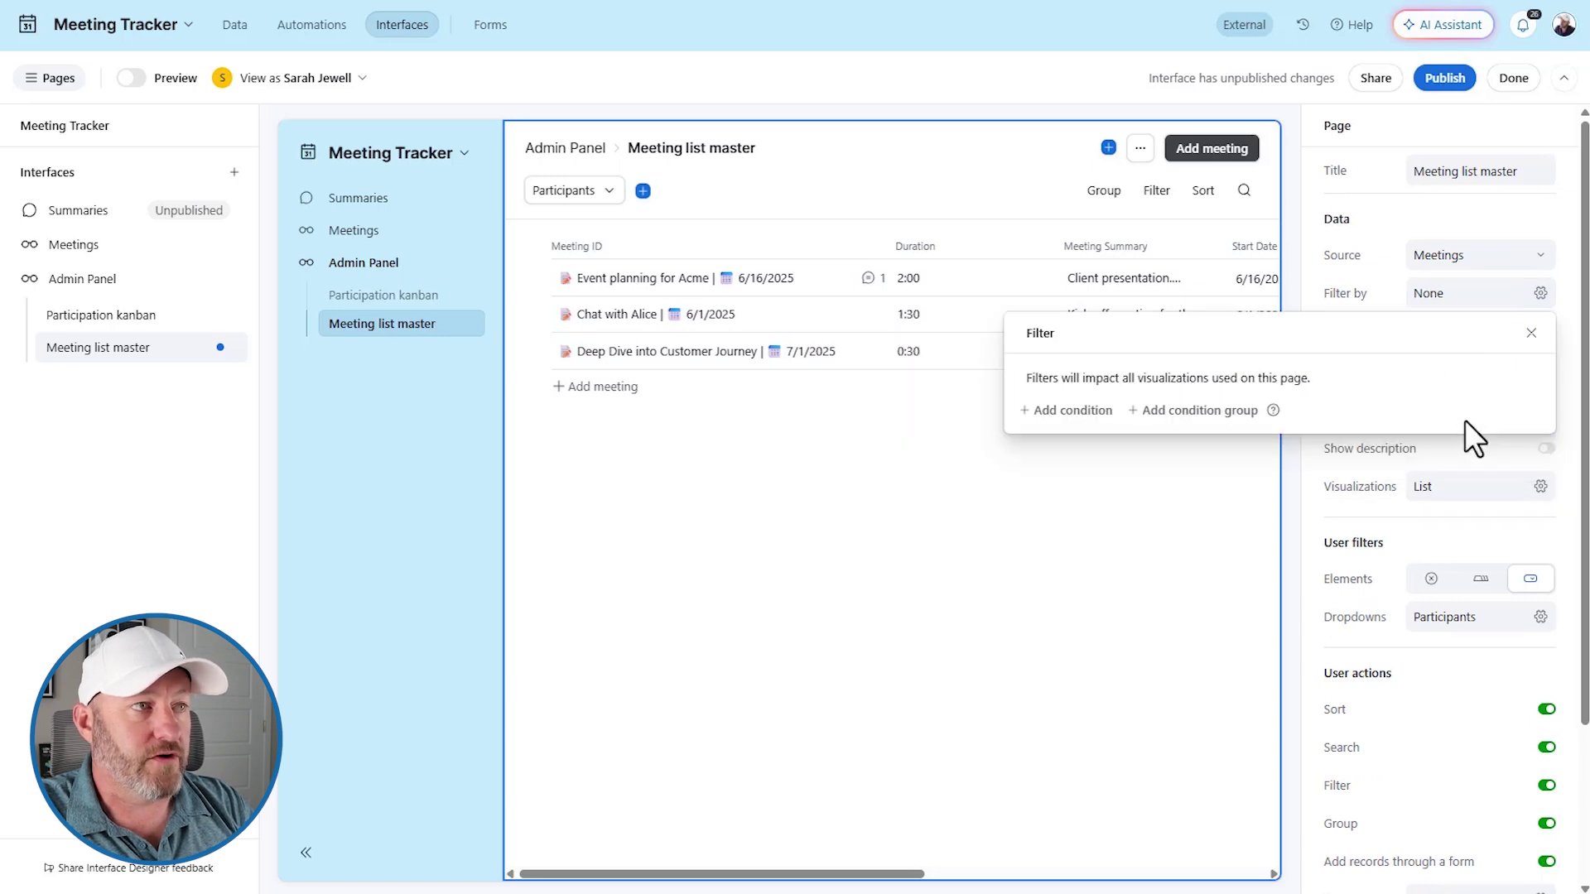
Step: Add an Internal Team Users dropdown filter beside Participants
left_click(642, 191)
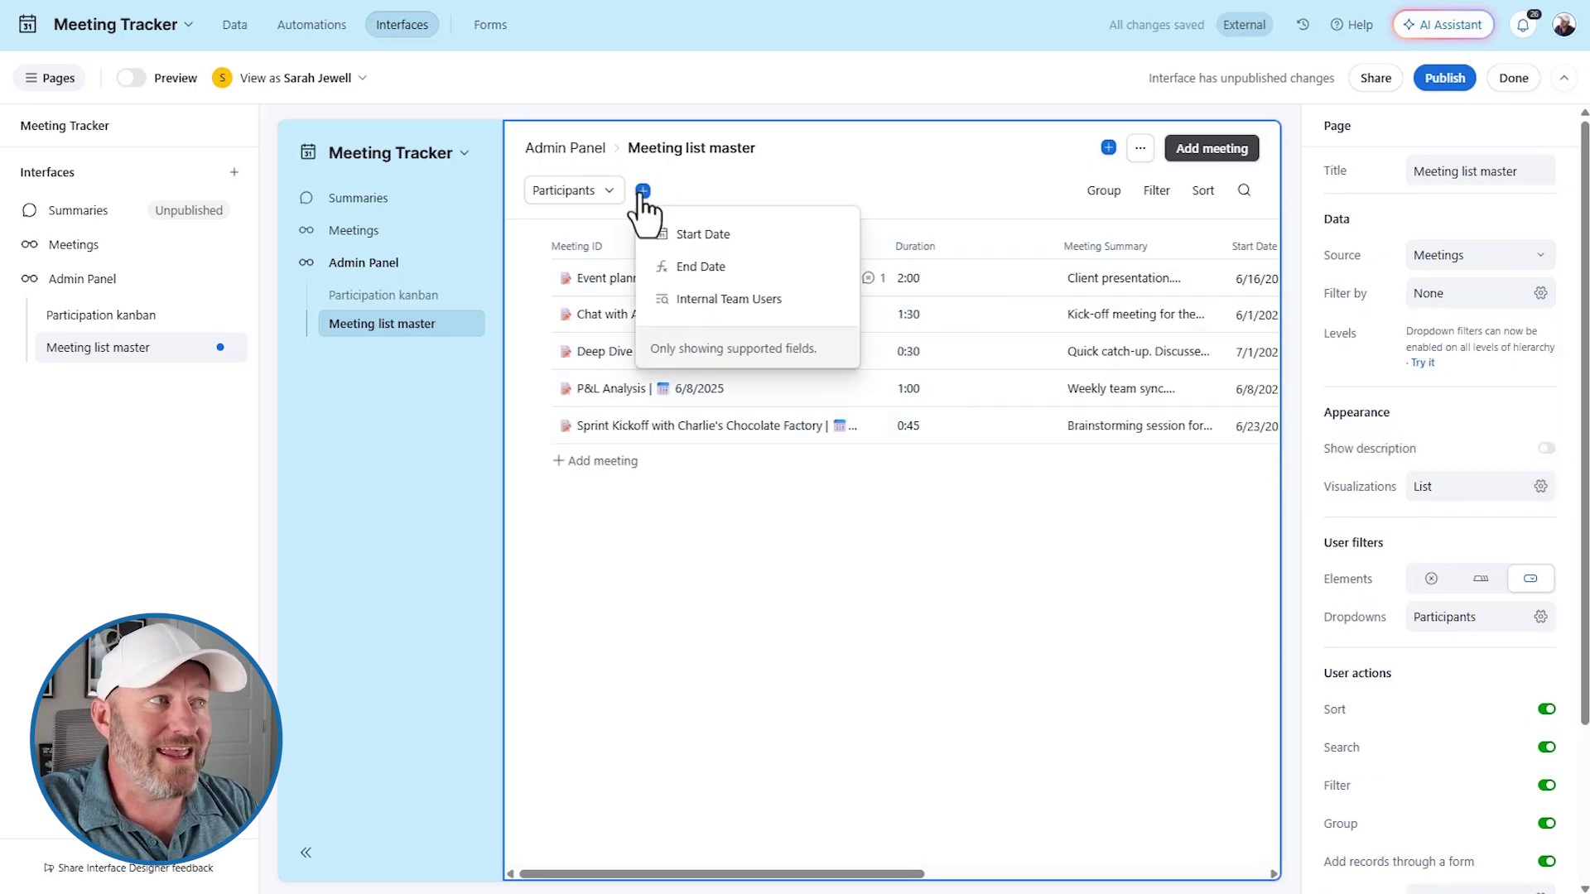
left_click(722, 299)
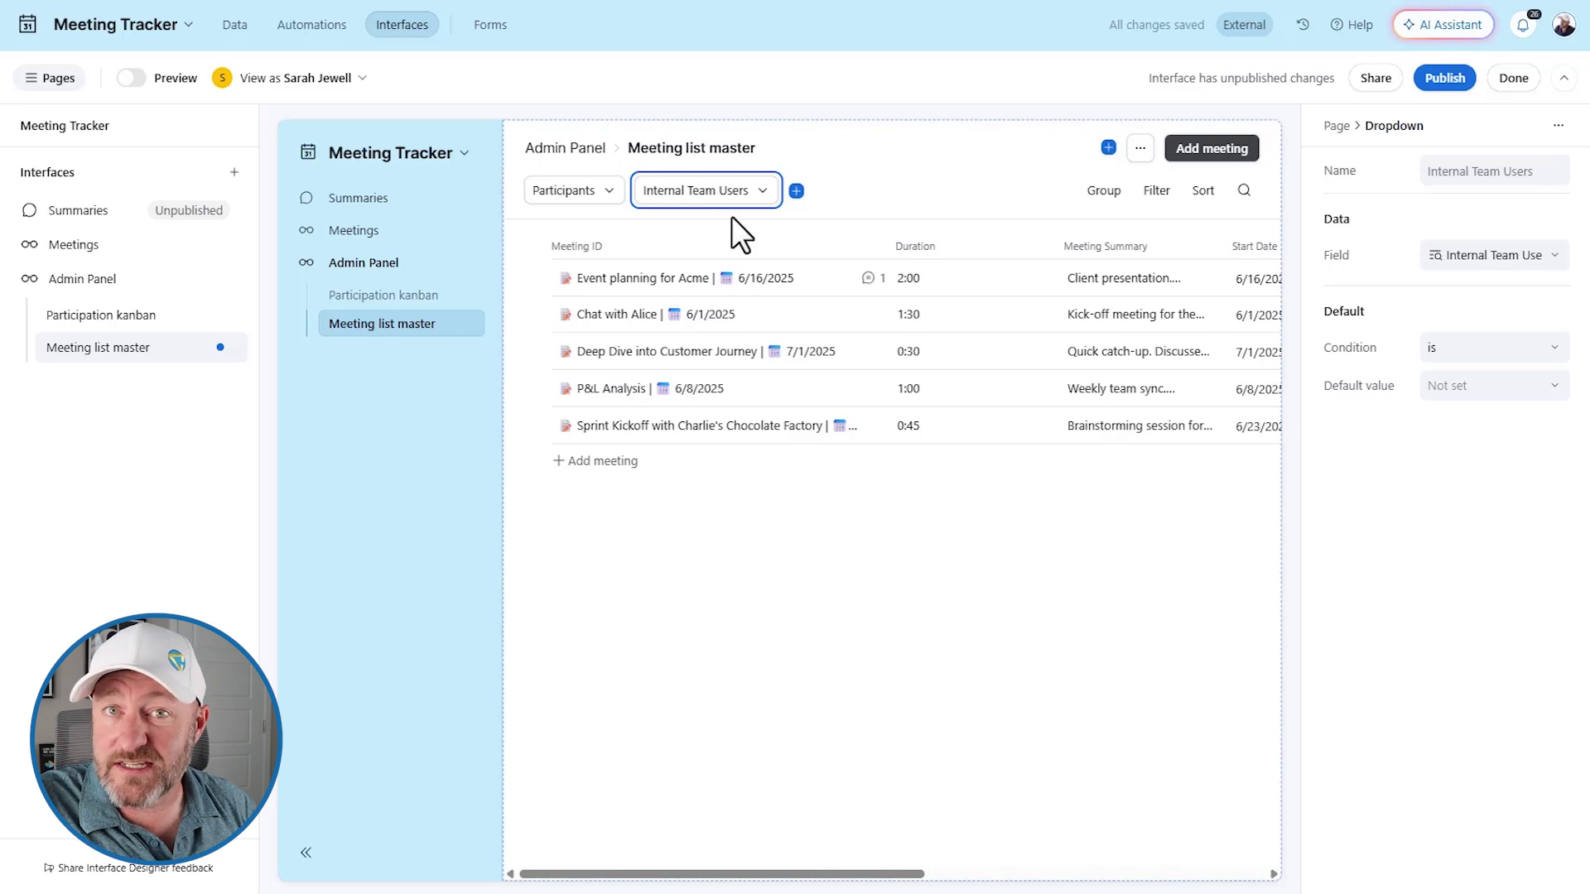
left_click(711, 202)
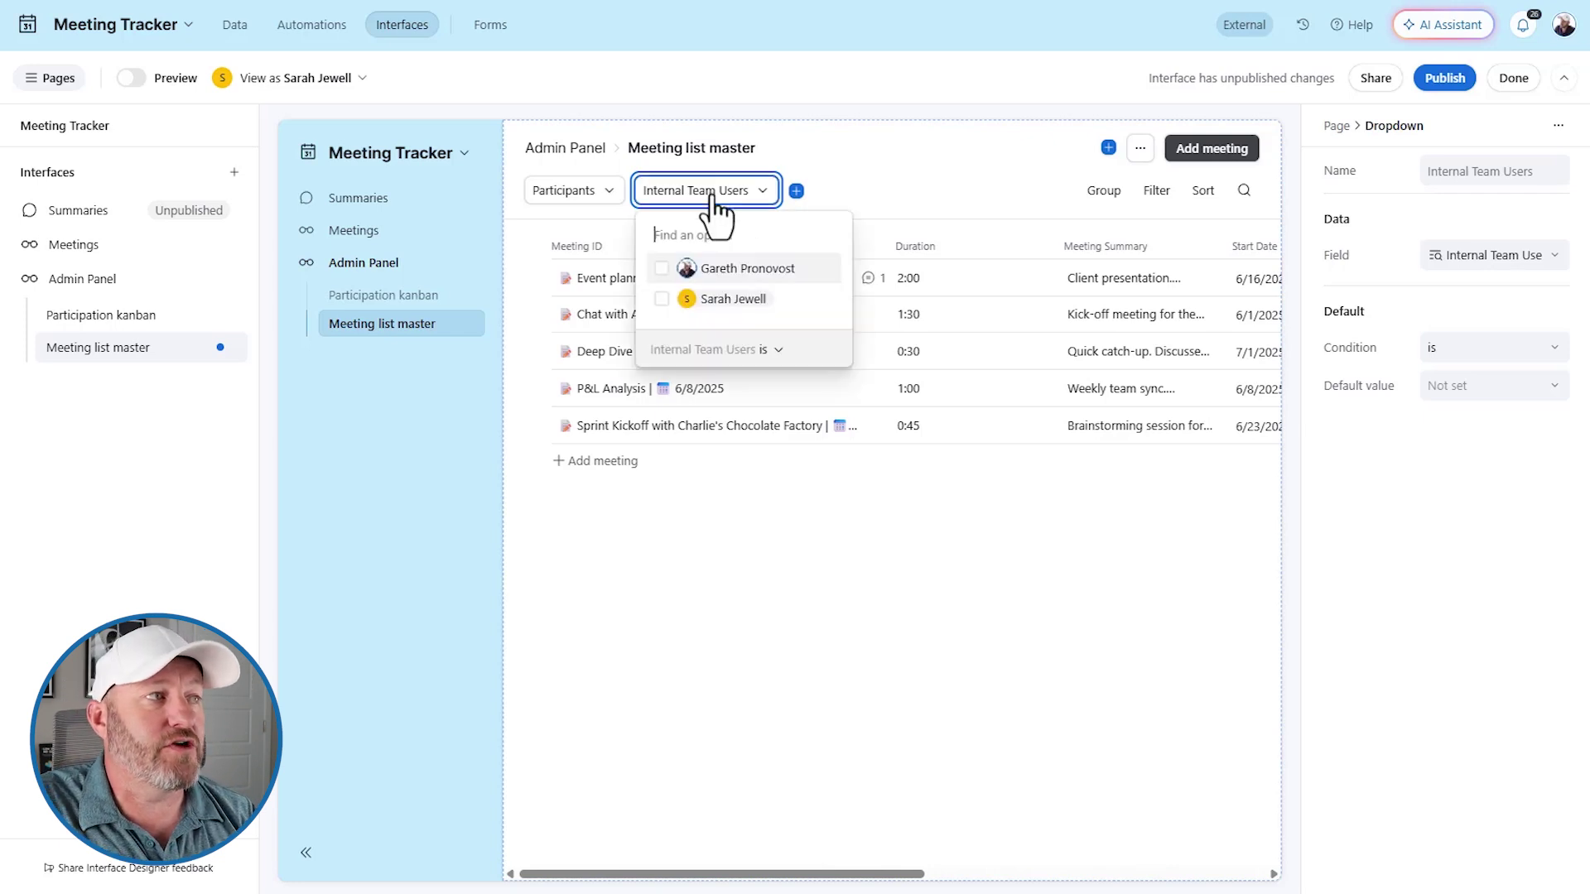
left_click(1265, 141)
left_click(1444, 79)
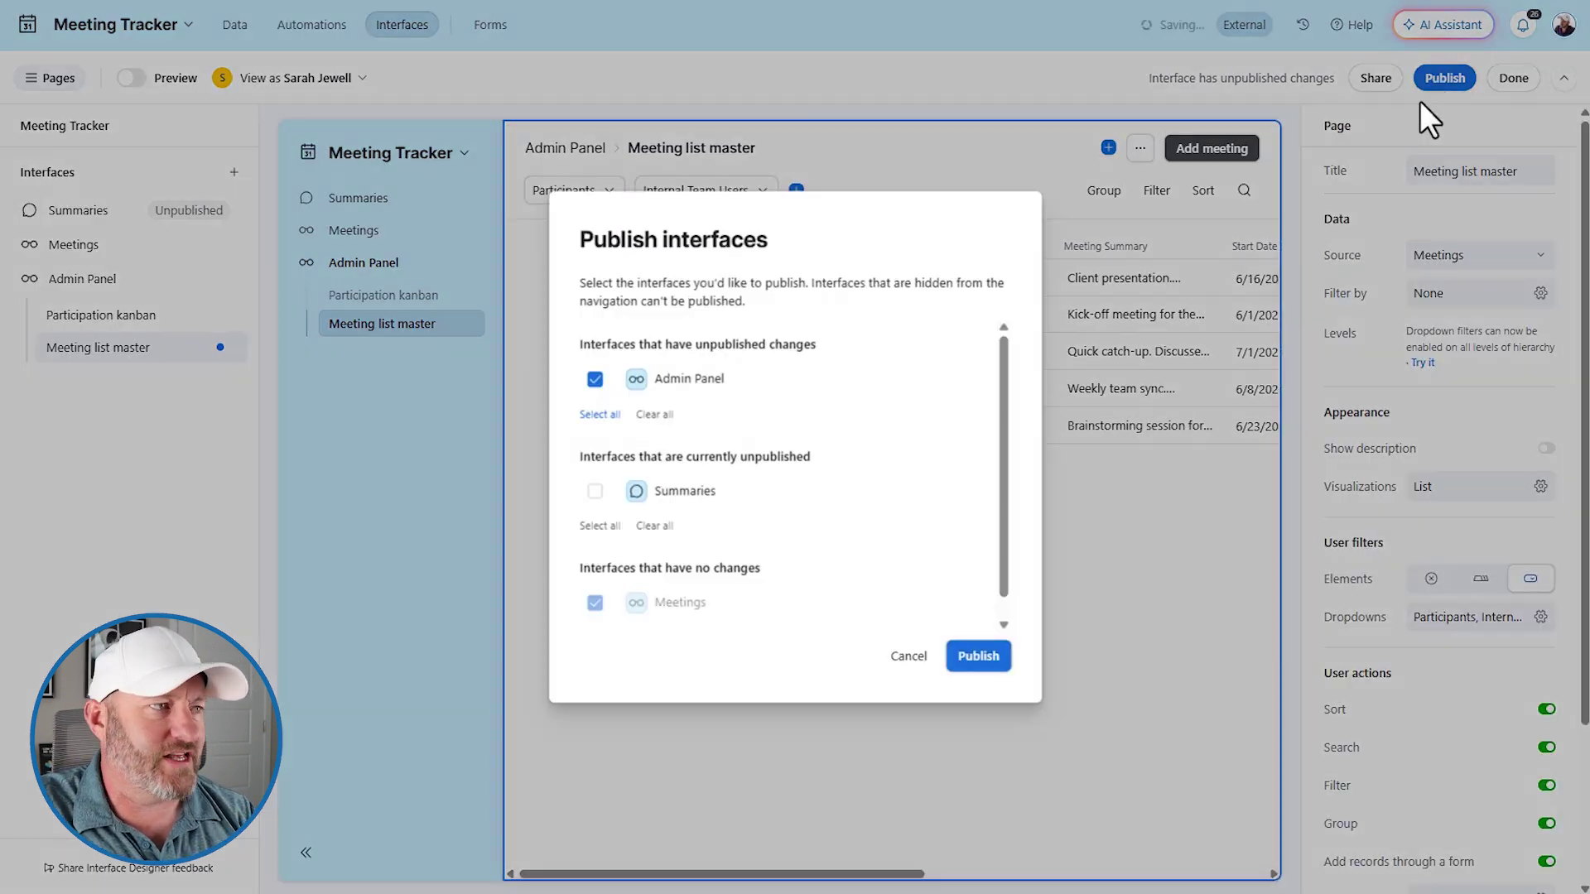
Step: Publish the Admin Panel and filter its meetings to the first team member
left_click(997, 655)
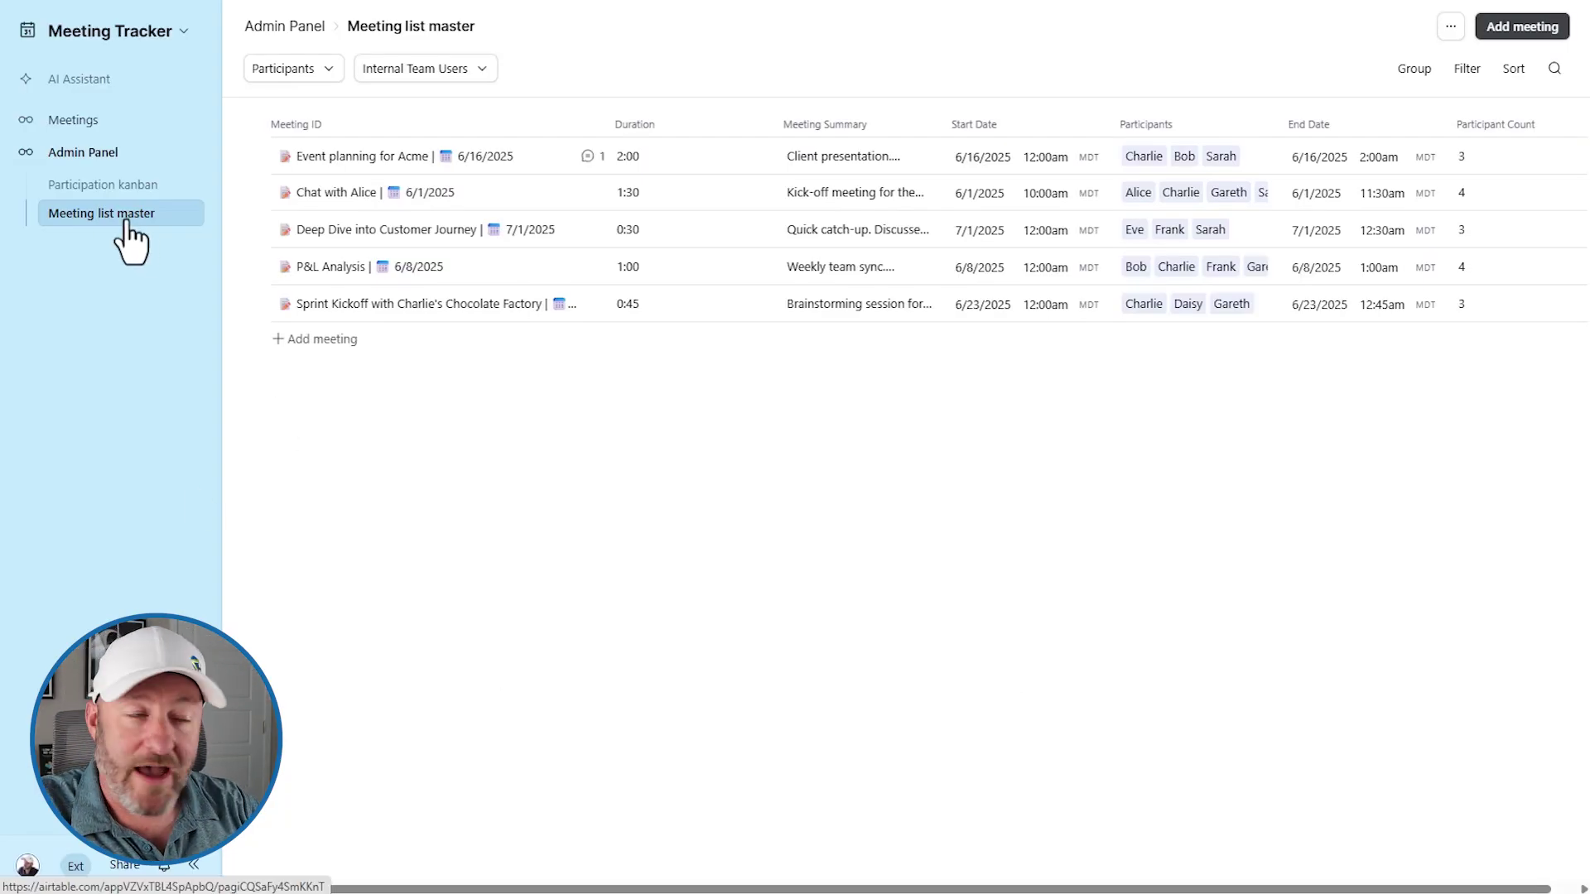
left_click(397, 69)
left_click(435, 174)
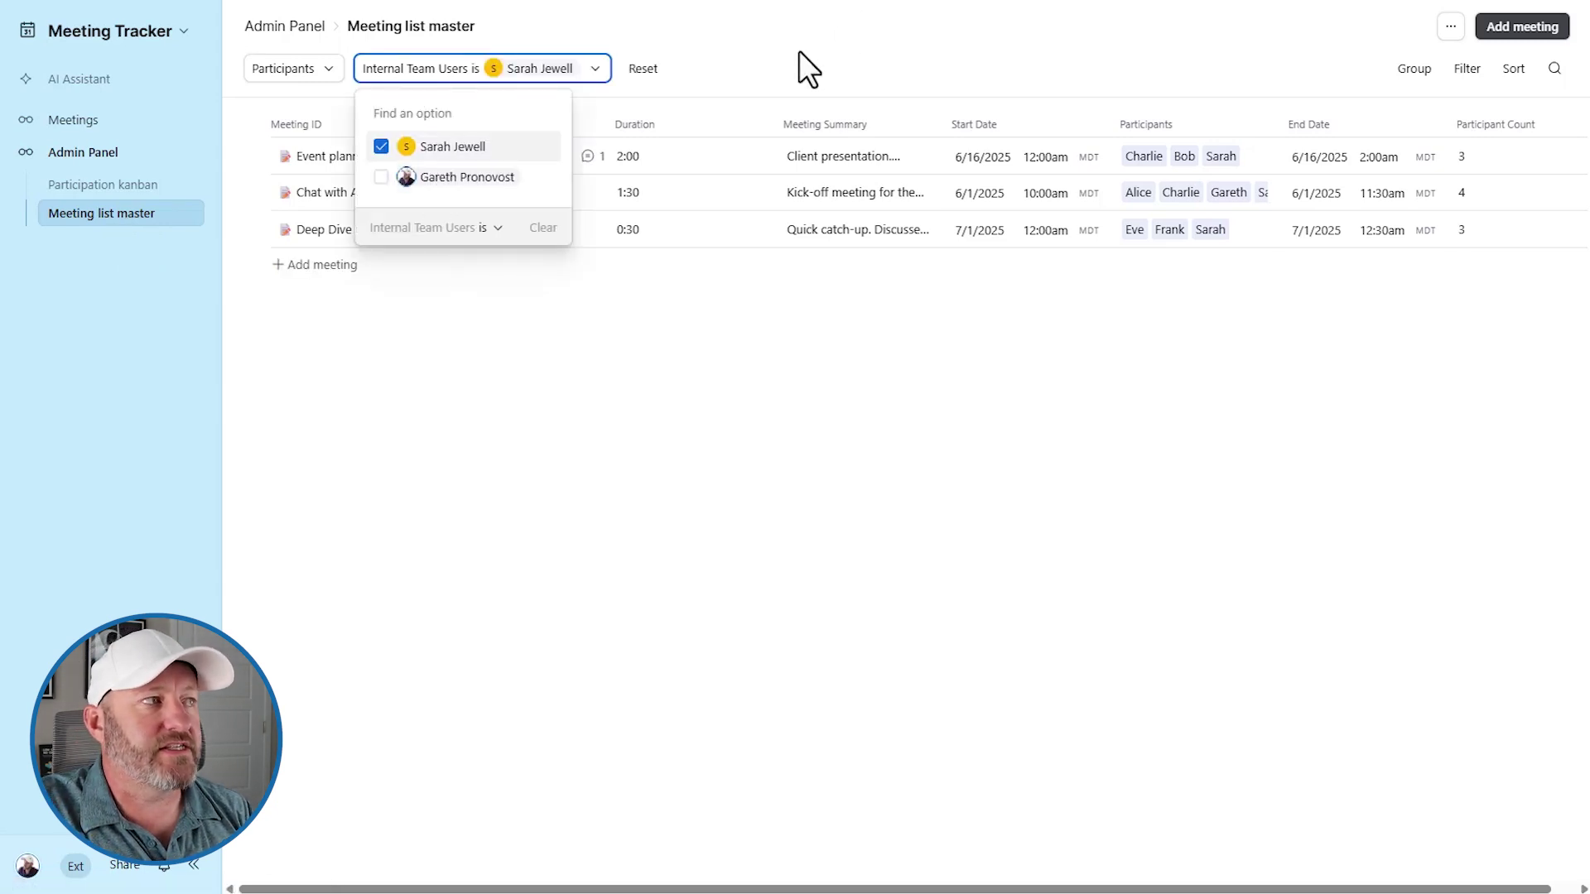
left_click(798, 64)
Step: Switch the Internal Team Users filter to the other member, then return to Meetings
left_click(551, 68)
left_click(447, 178)
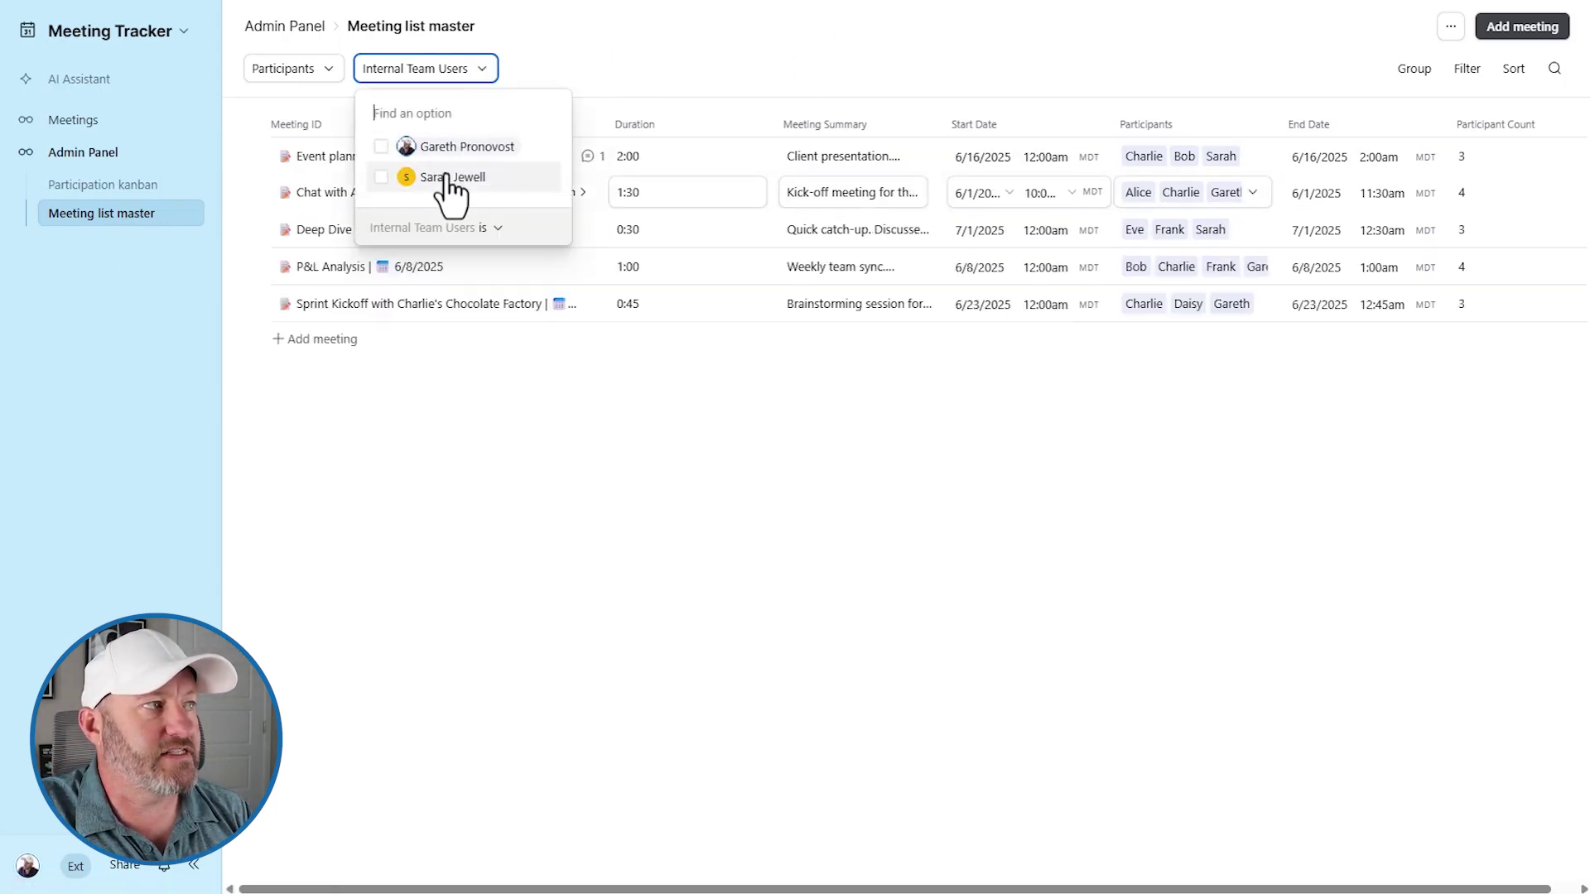
left_click(447, 178)
left_click(758, 51)
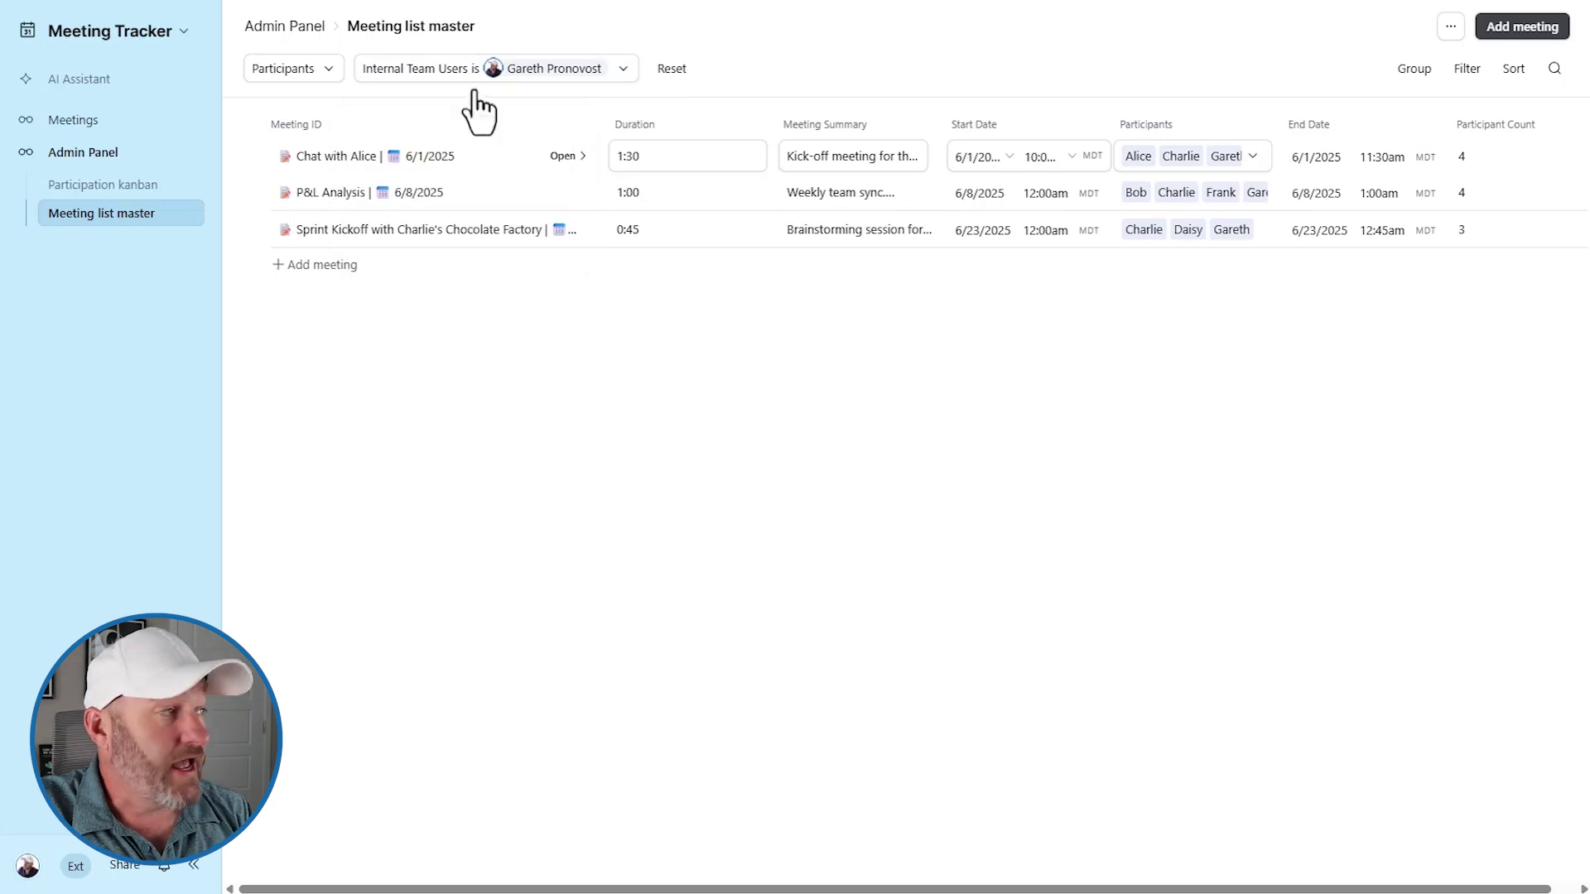
left_click(71, 124)
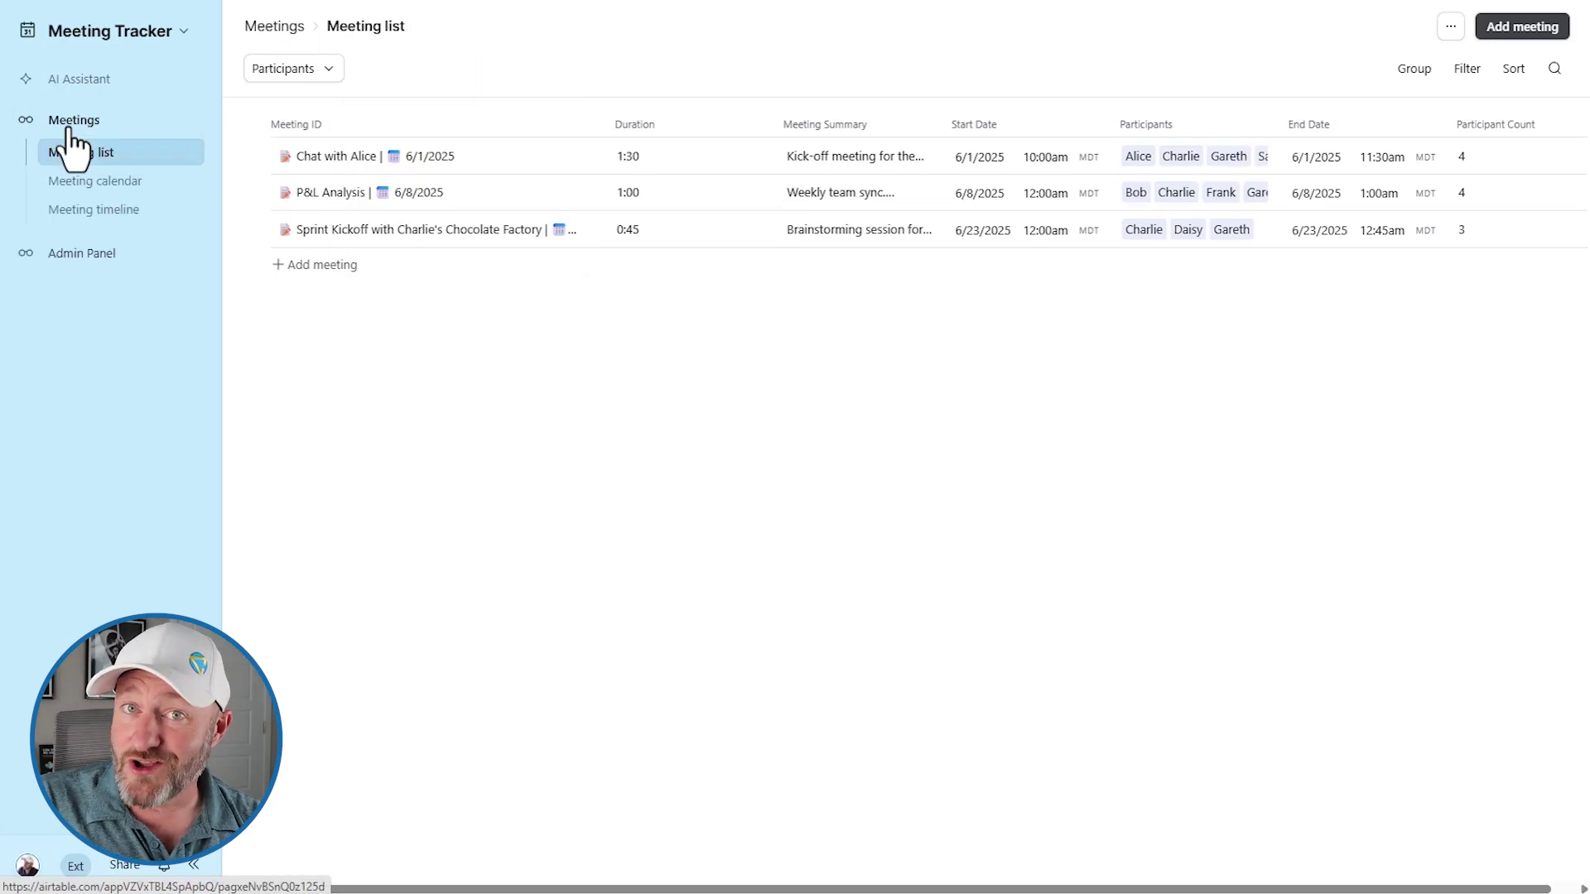